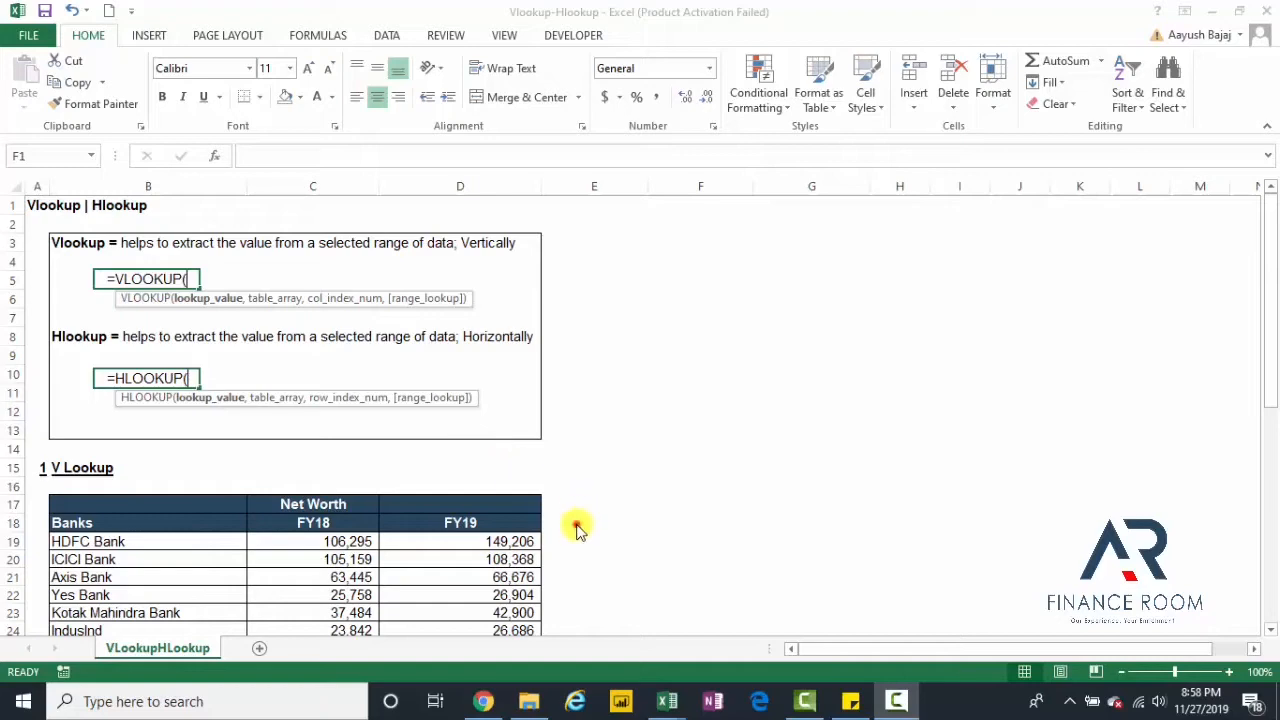
Step: Examine the V Lookup section with the banks' net worth table and the empty table to populate from it
key(alt+Tab)
key(Down)
key(Down)
key(Down)
key(Down)
key(Down)
key(Down)
key(Down)
key(Down)
key(Down)
key(Down)
key(Down)
key(Down)
key(Down)
key(Down)
key(Down)
key(Down)
key(Down)
key(Down)
key(Down)
key(Down)
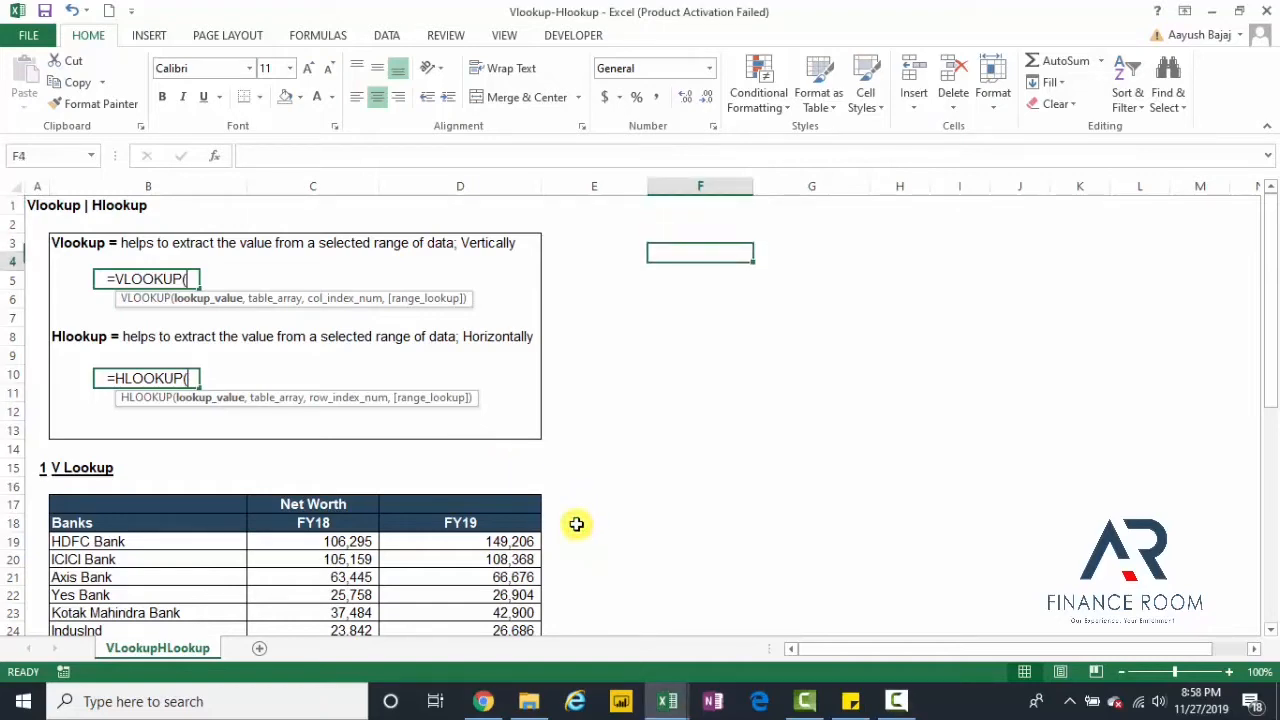
key(Down)
key(Down)
key(Down)
key(Down)
key(Down)
key(Down)
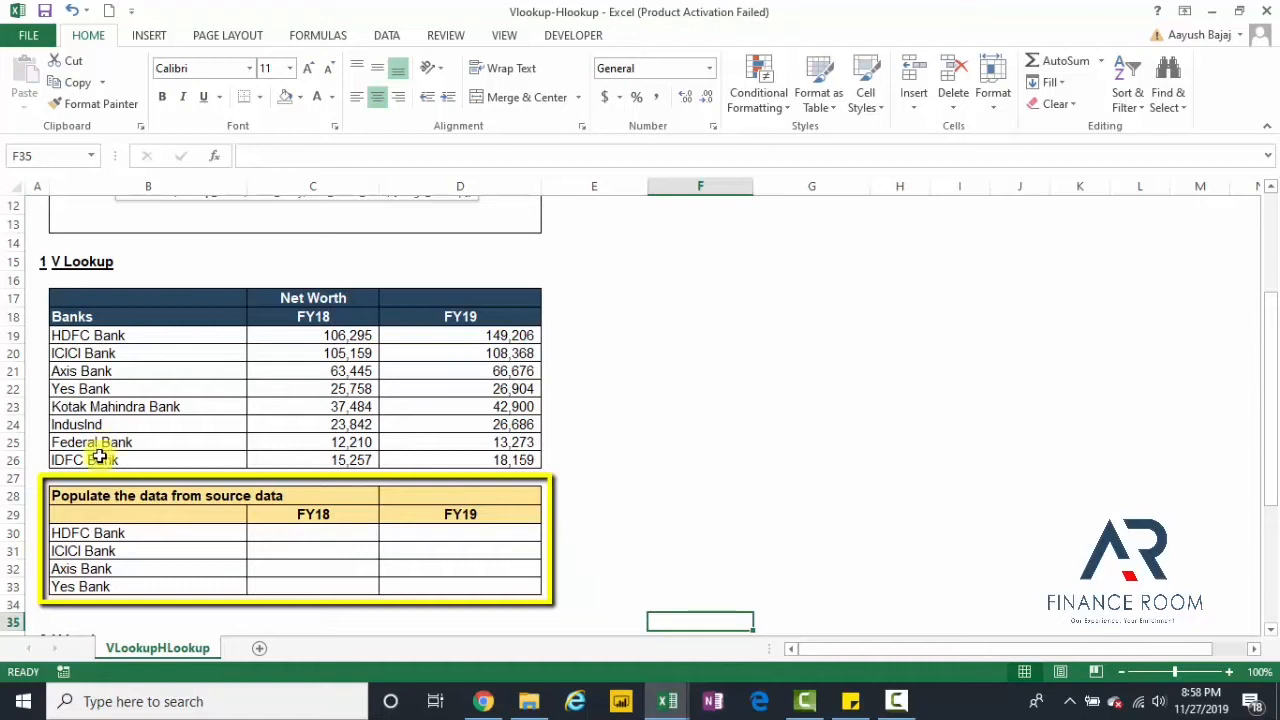
Step: Start a VLOOKUP formula in C30 with the bank name in B30 as the lookup value
click(156, 532)
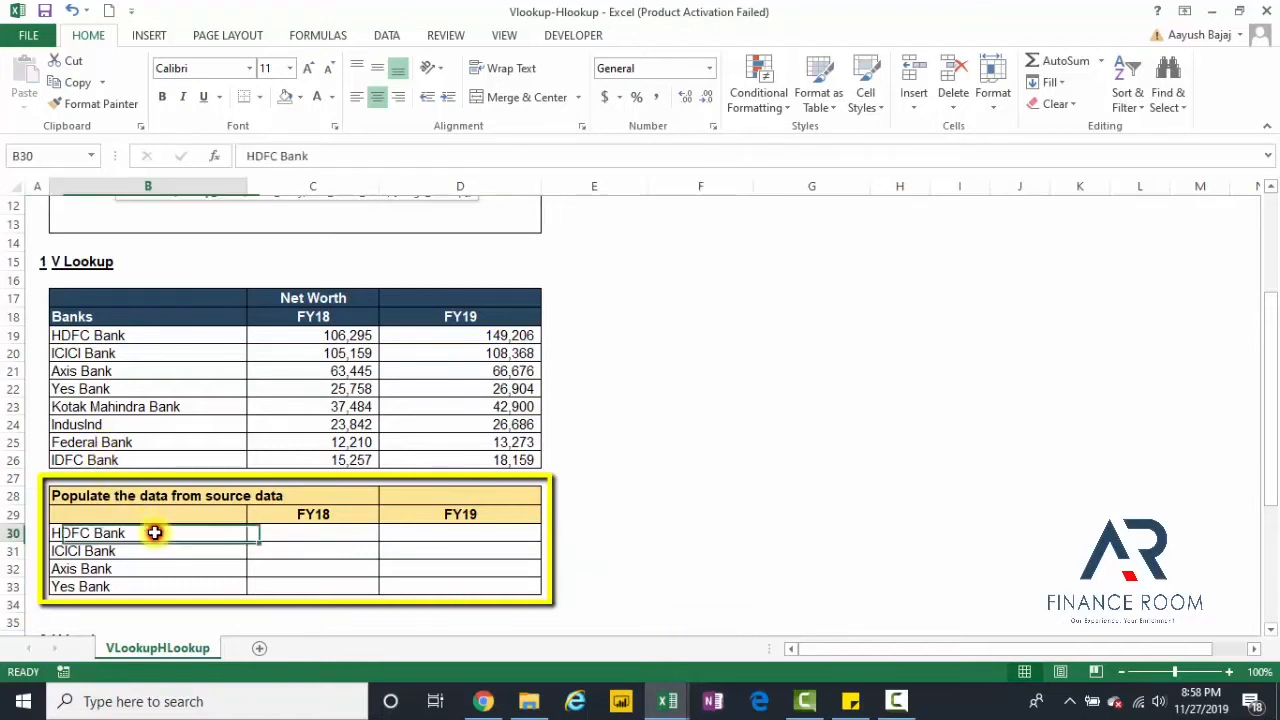
click(326, 533)
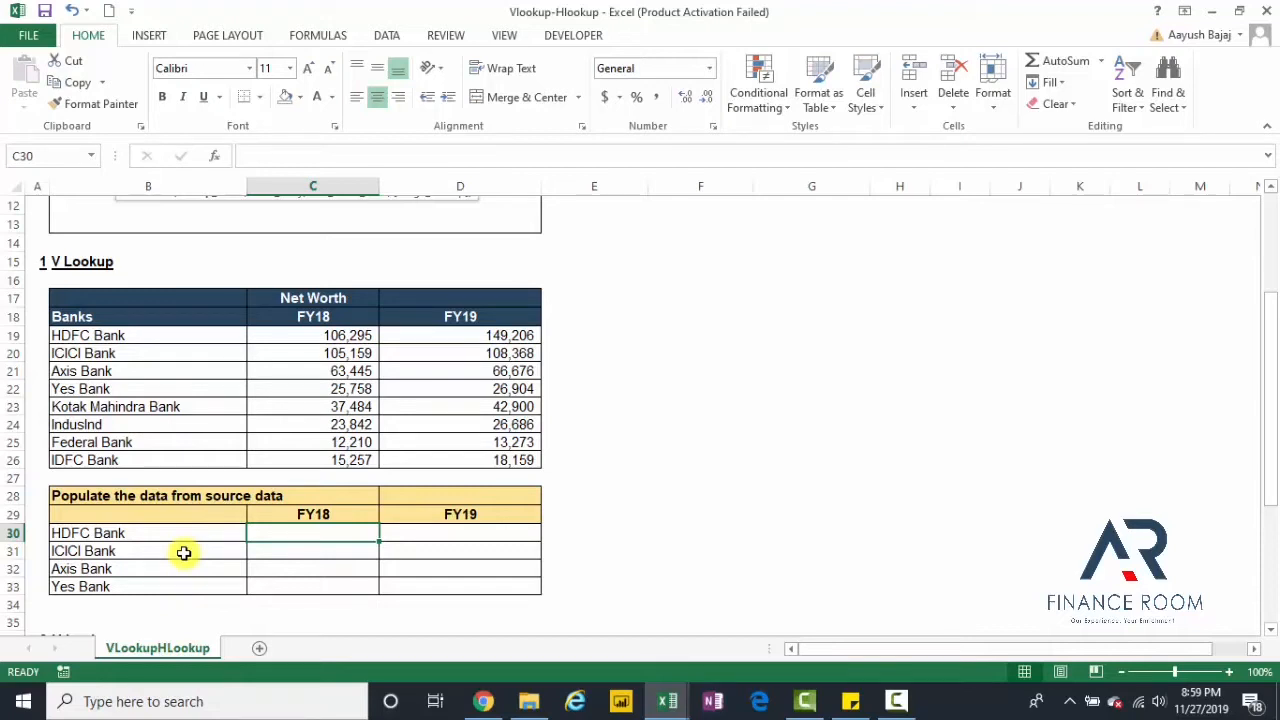
text(=vlo)
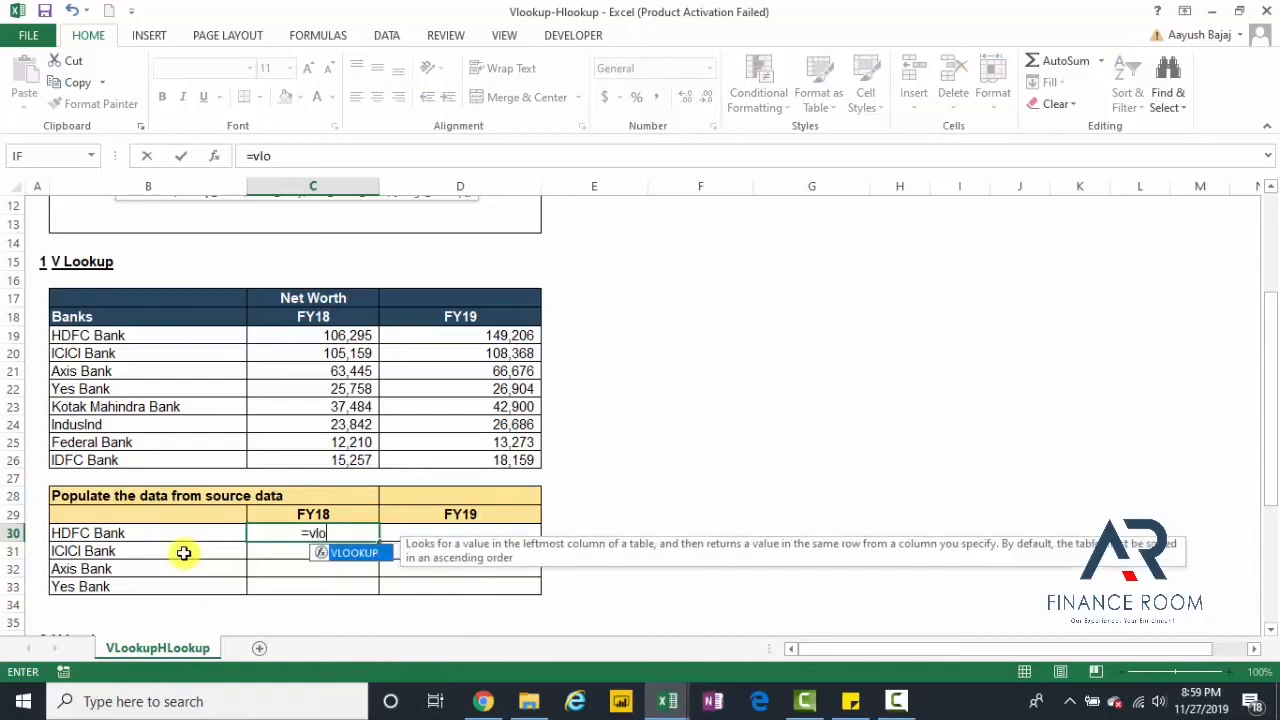
key(Tab)
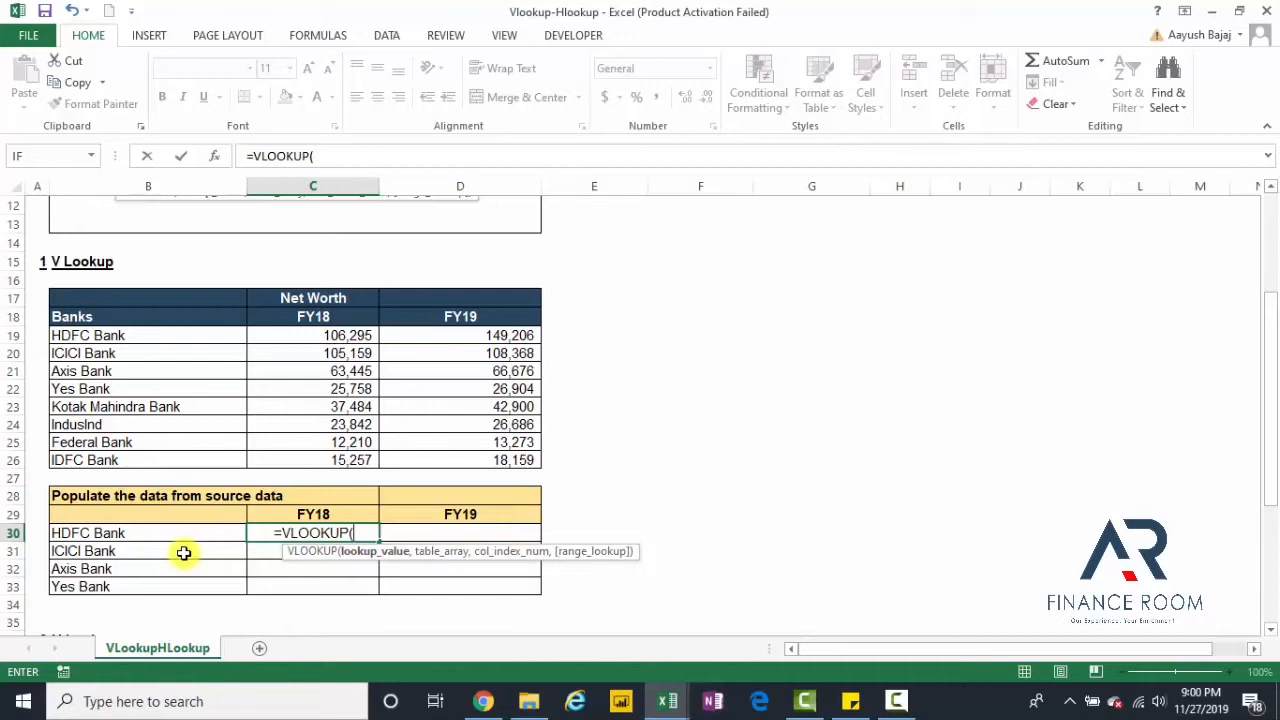
key(Left)
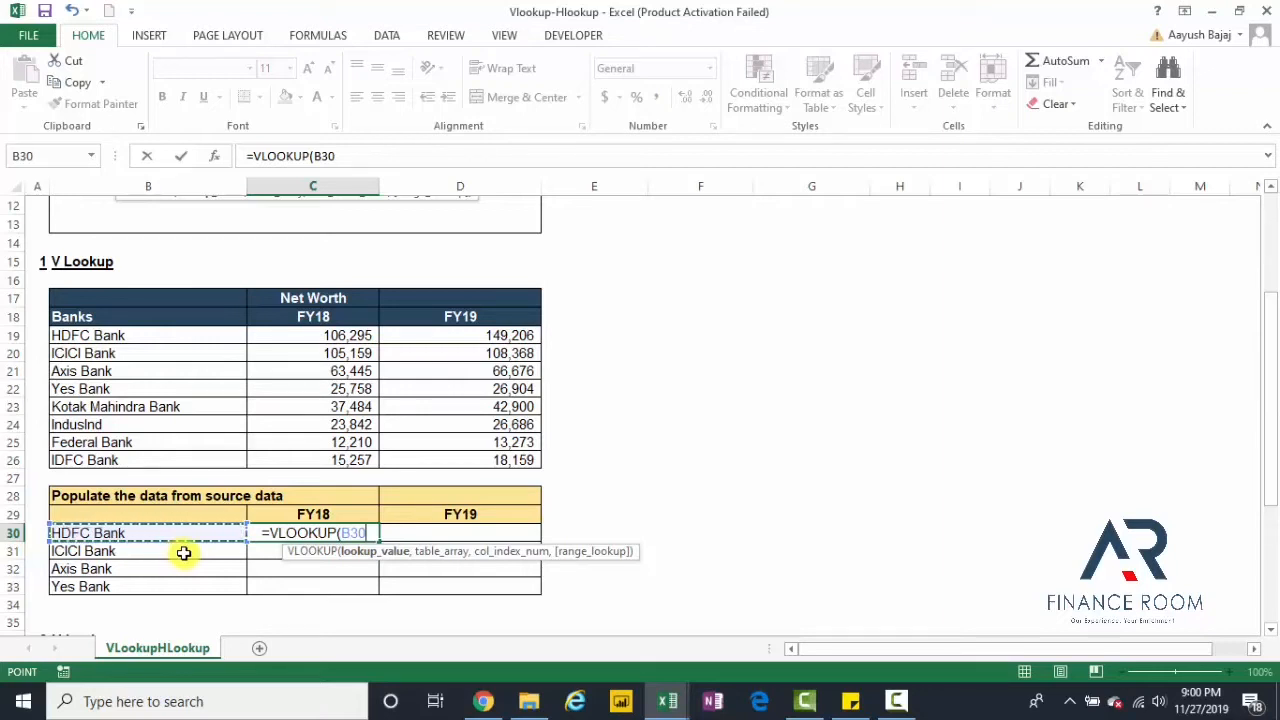
text(,)
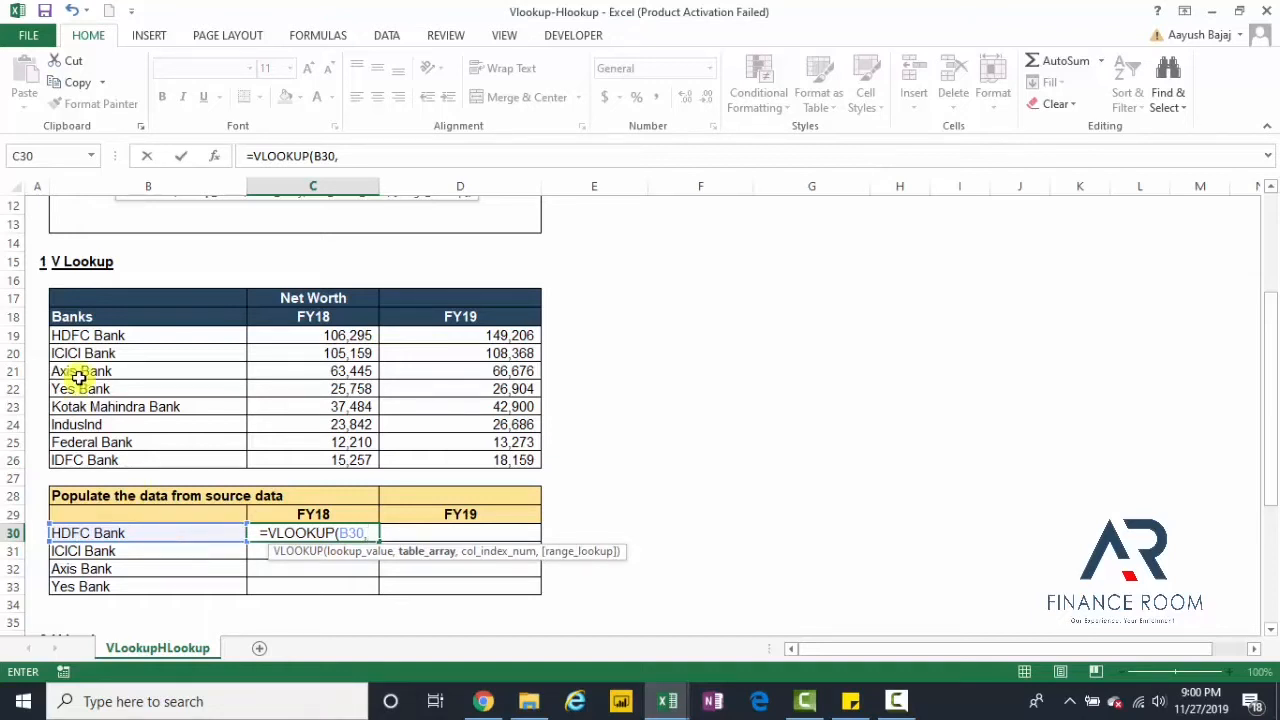
Step: Set the formula's table array to the net worth table, range B17:D26
click(133, 306)
key(shift+Right)
key(shift+Right)
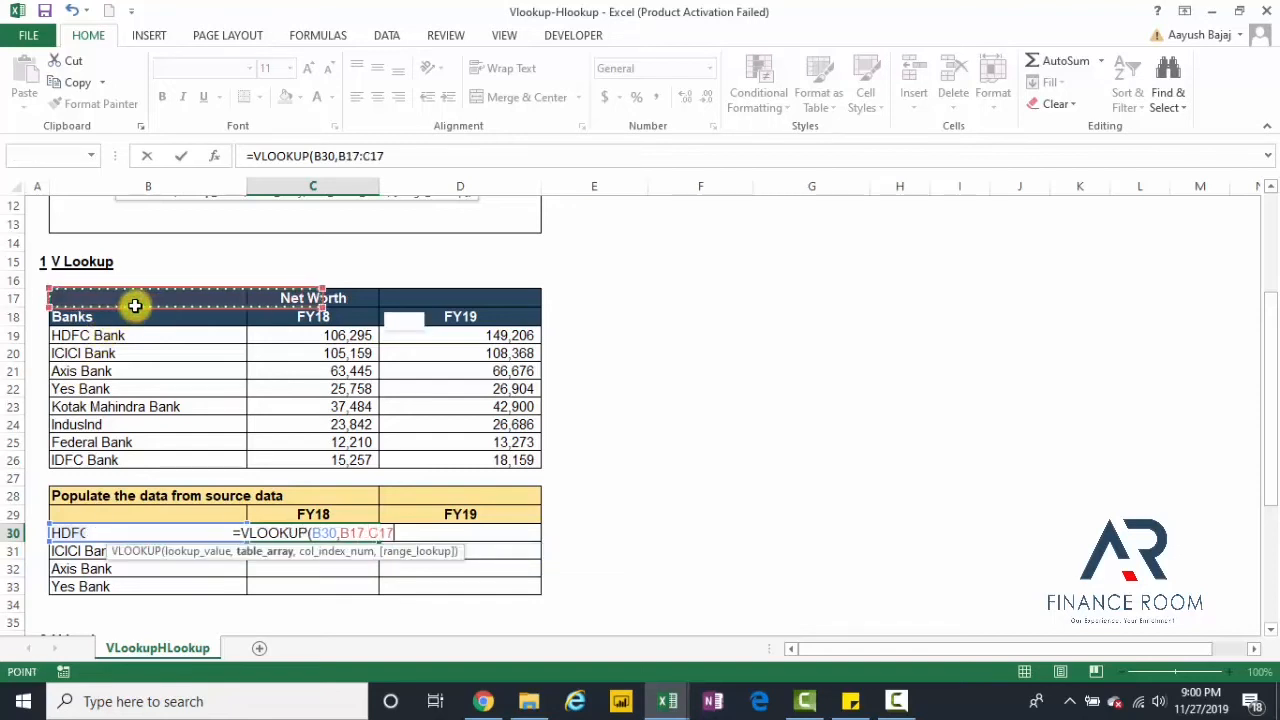
key(shift+Down)
key(shift+Down)
key(shift+Down)
key(shift+Down)
key(shift+Down)
key(shift+Down)
key(shift+Down)
key(shift+Down)
key(shift+Down)
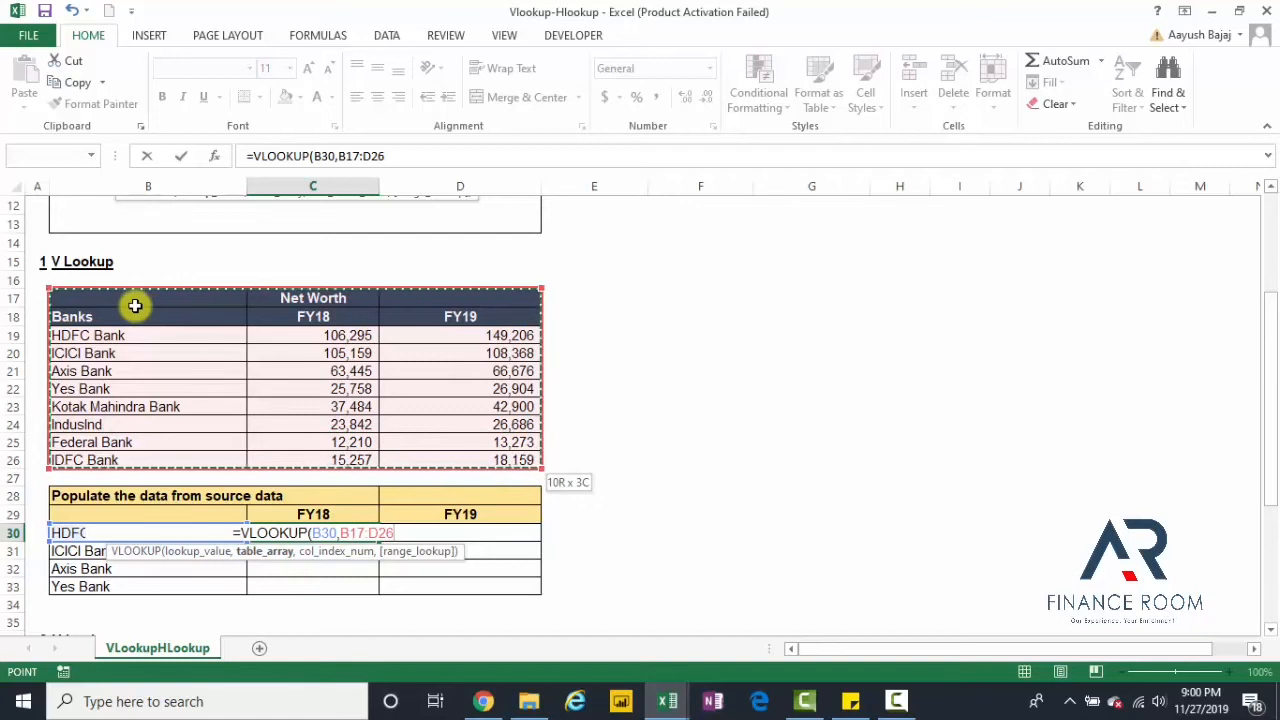
text(,)
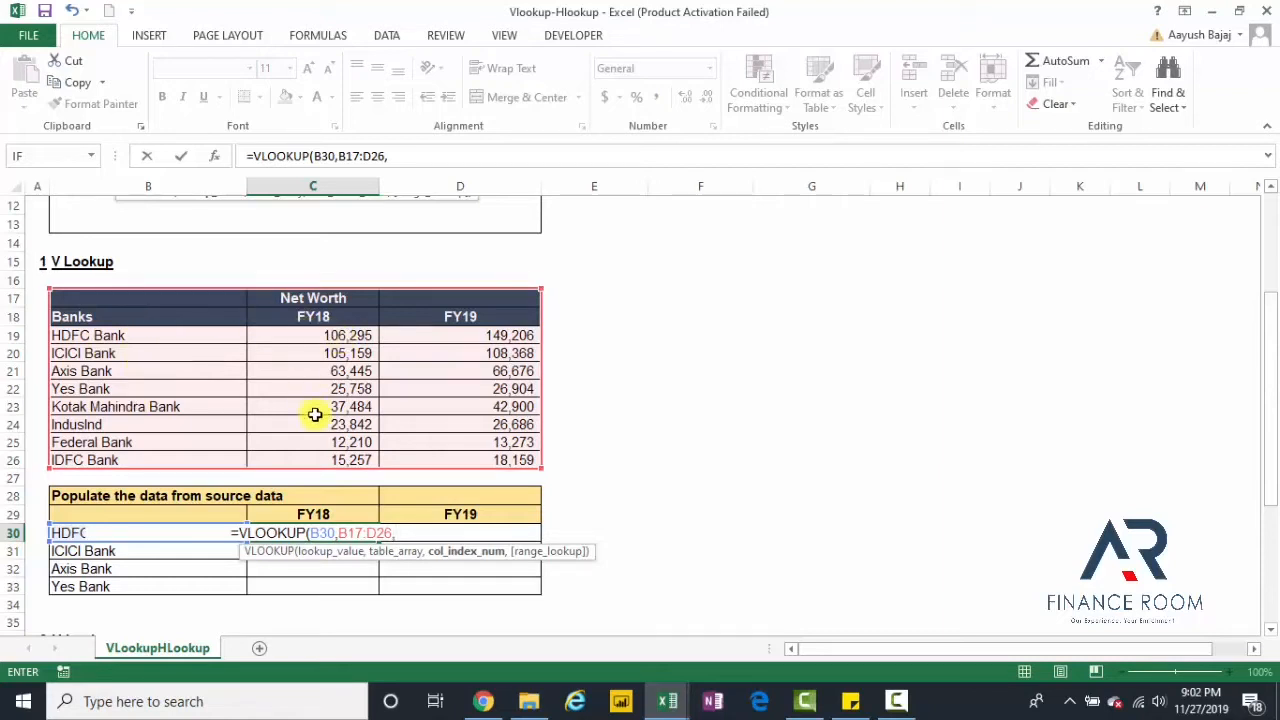
text(2)
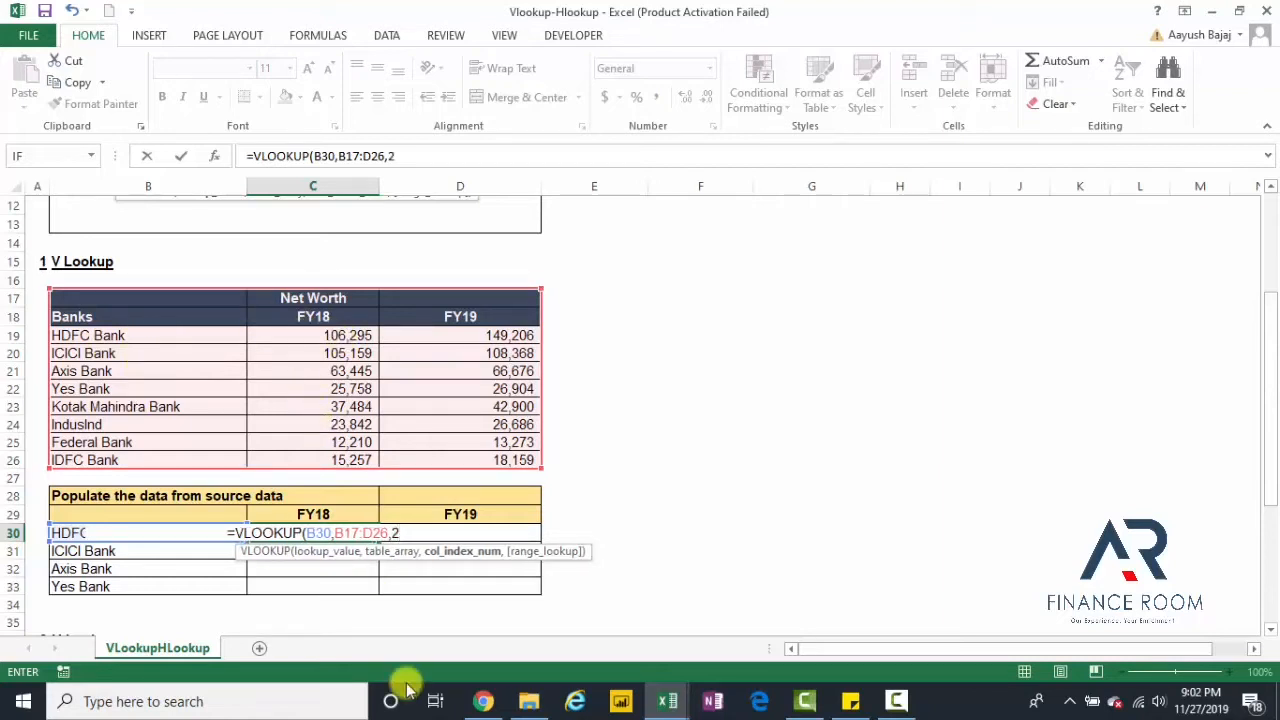
text(,)
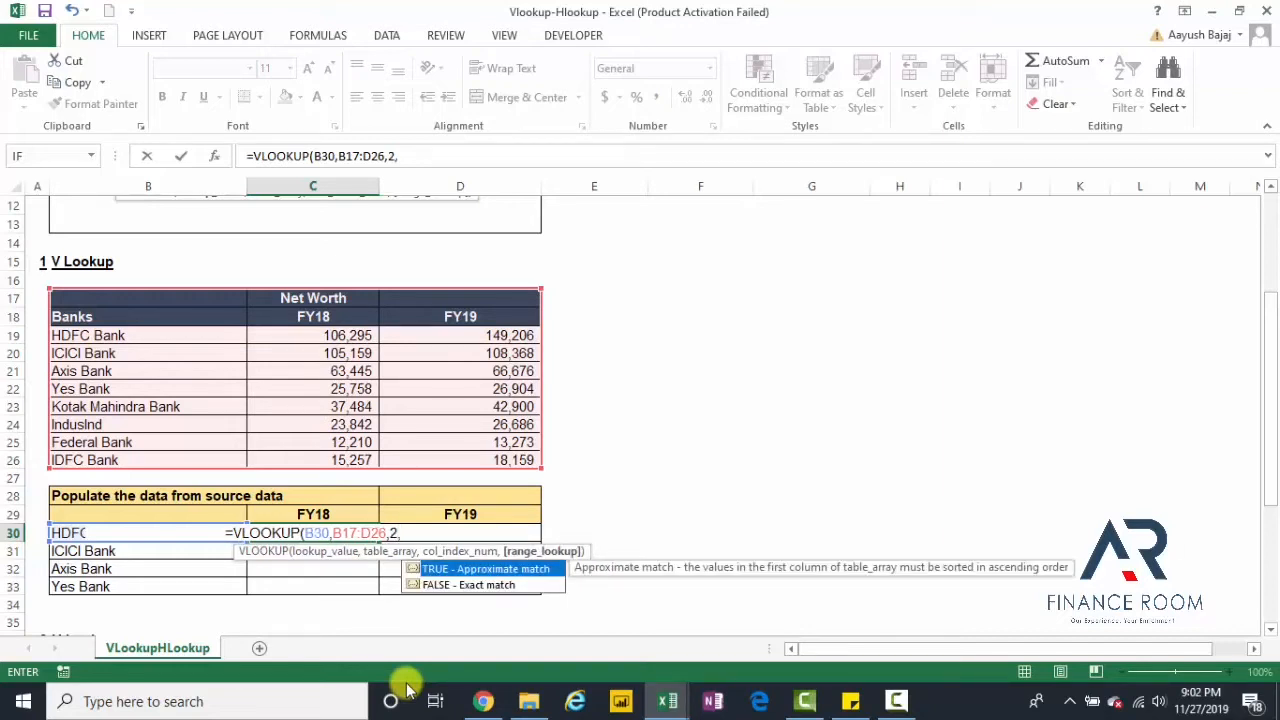
key(BackSpace)
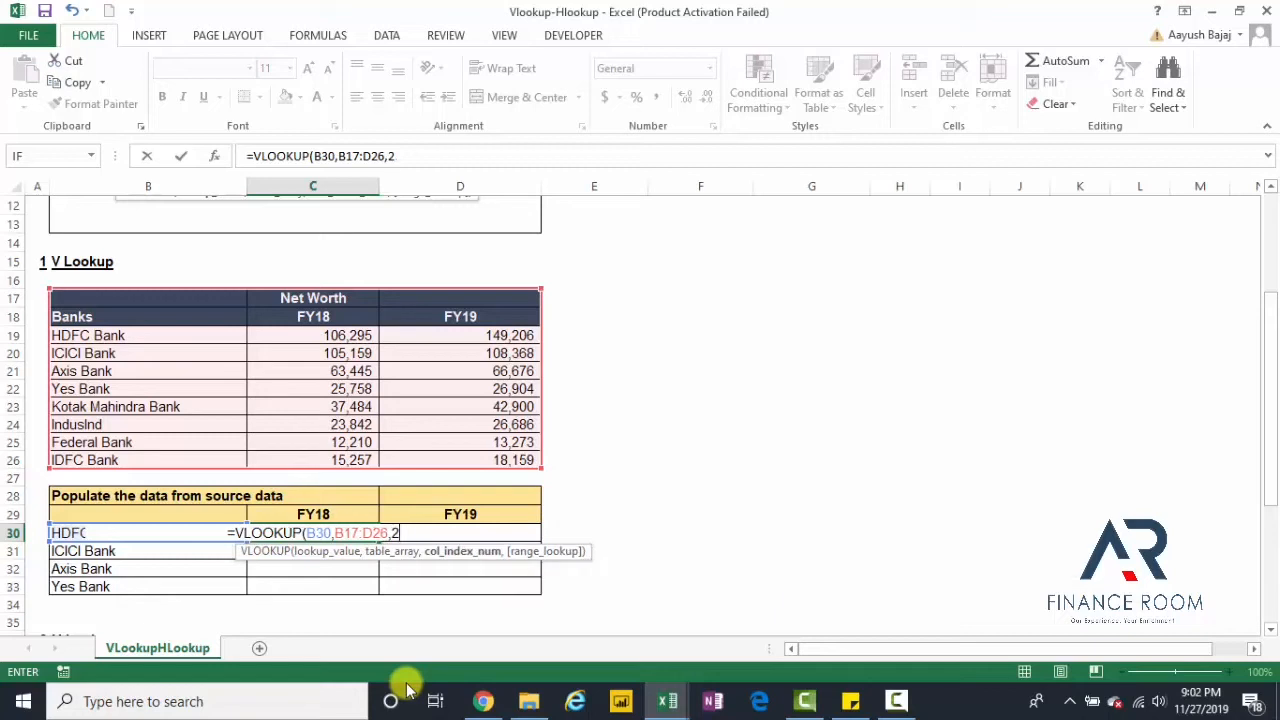
key(BackSpace)
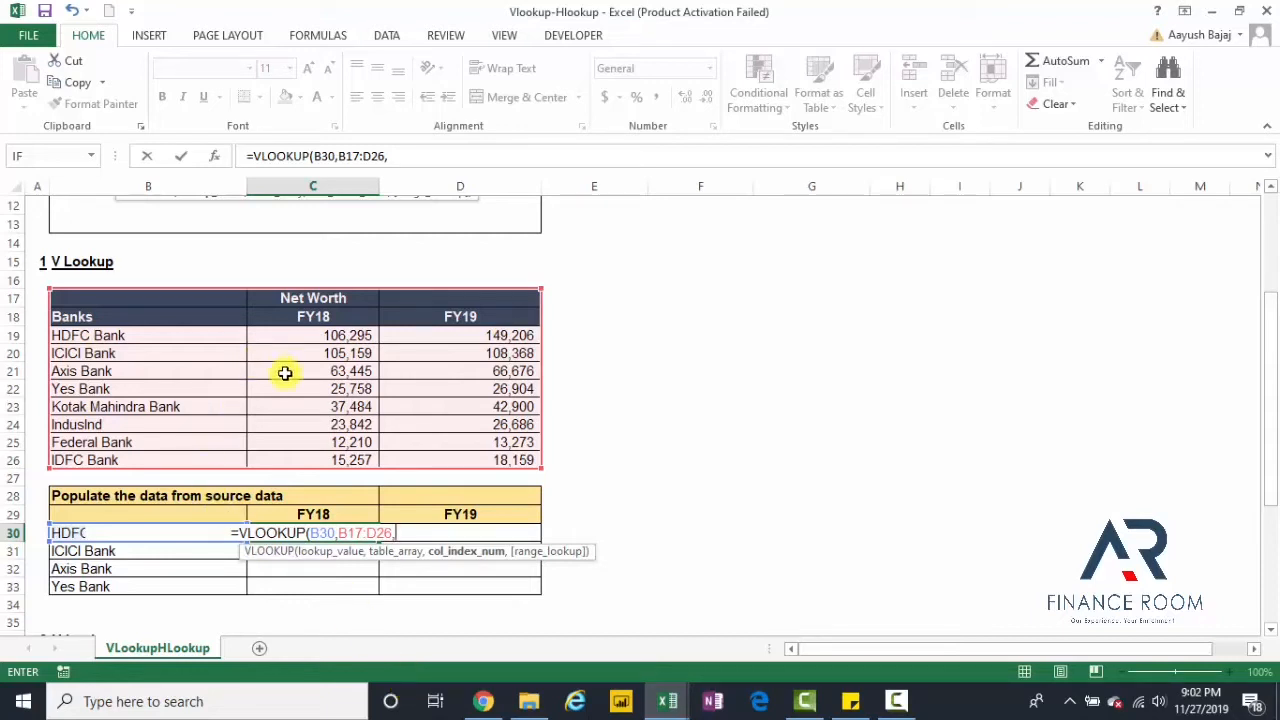
Step: Set the column index number to 2 and continue to the formula's range lookup argument
text(2)
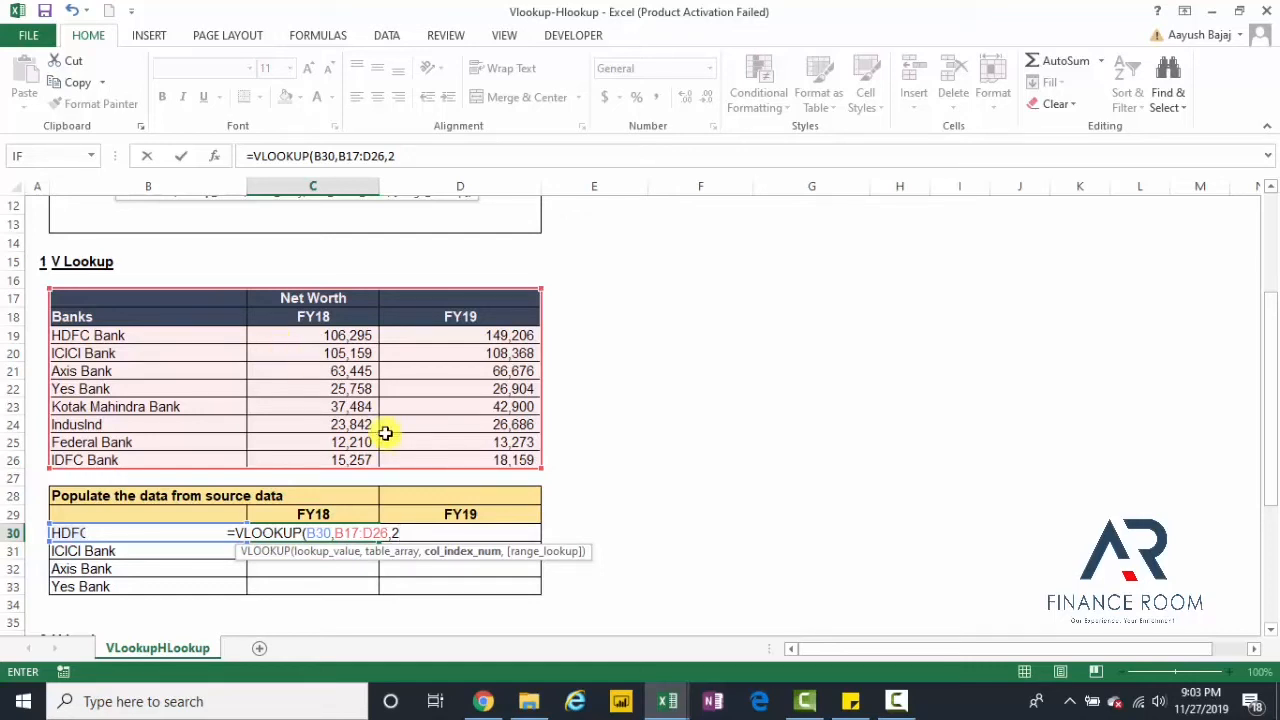
text(,)
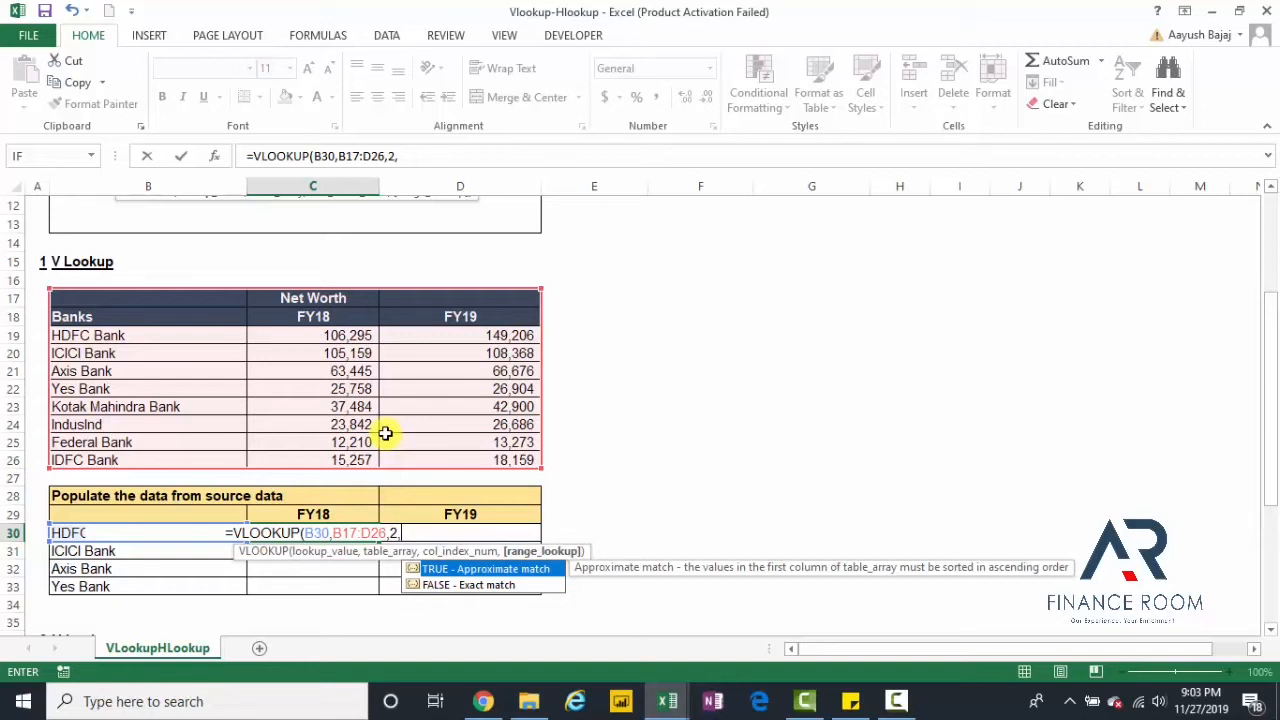
key(Down)
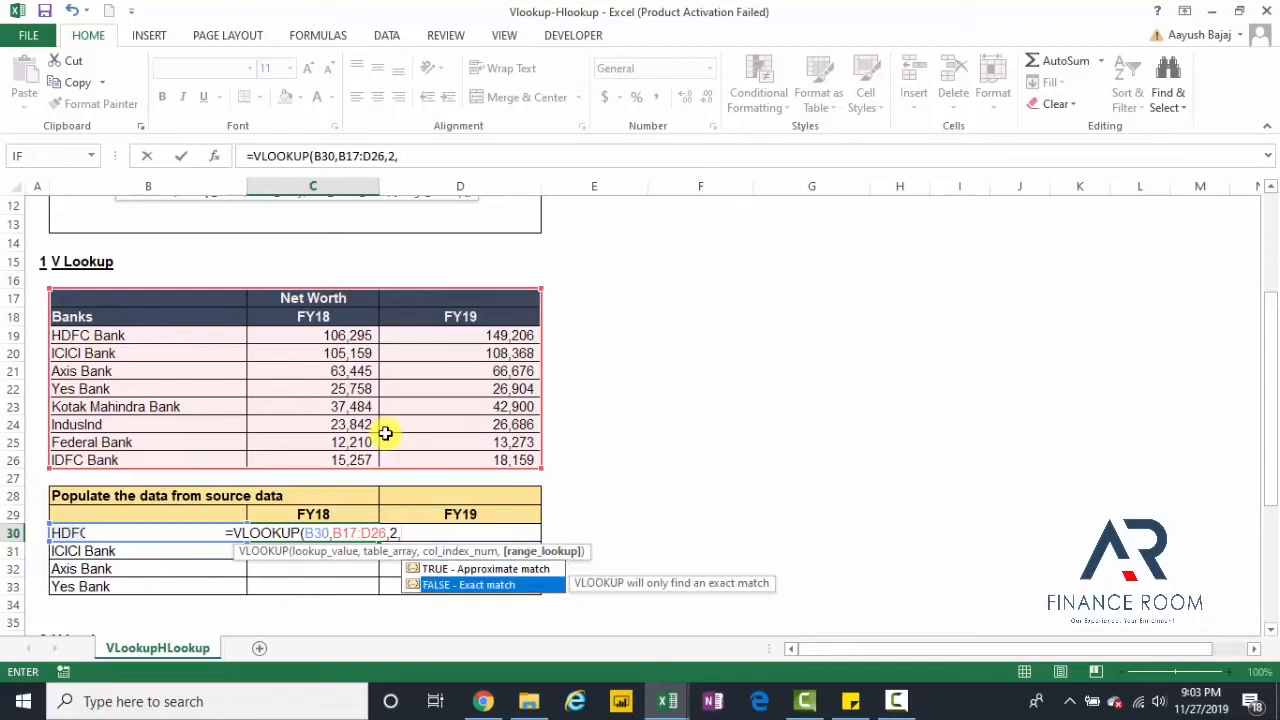
text(0)
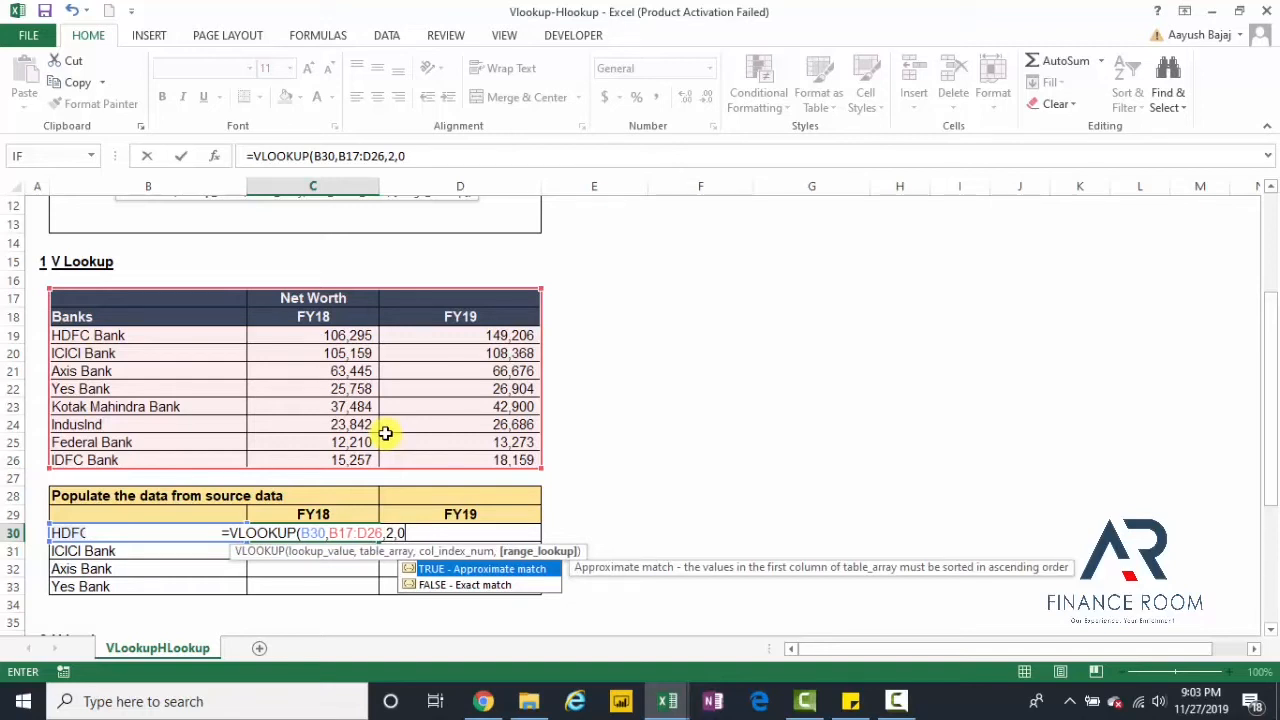
key(BackSpace)
text(1)
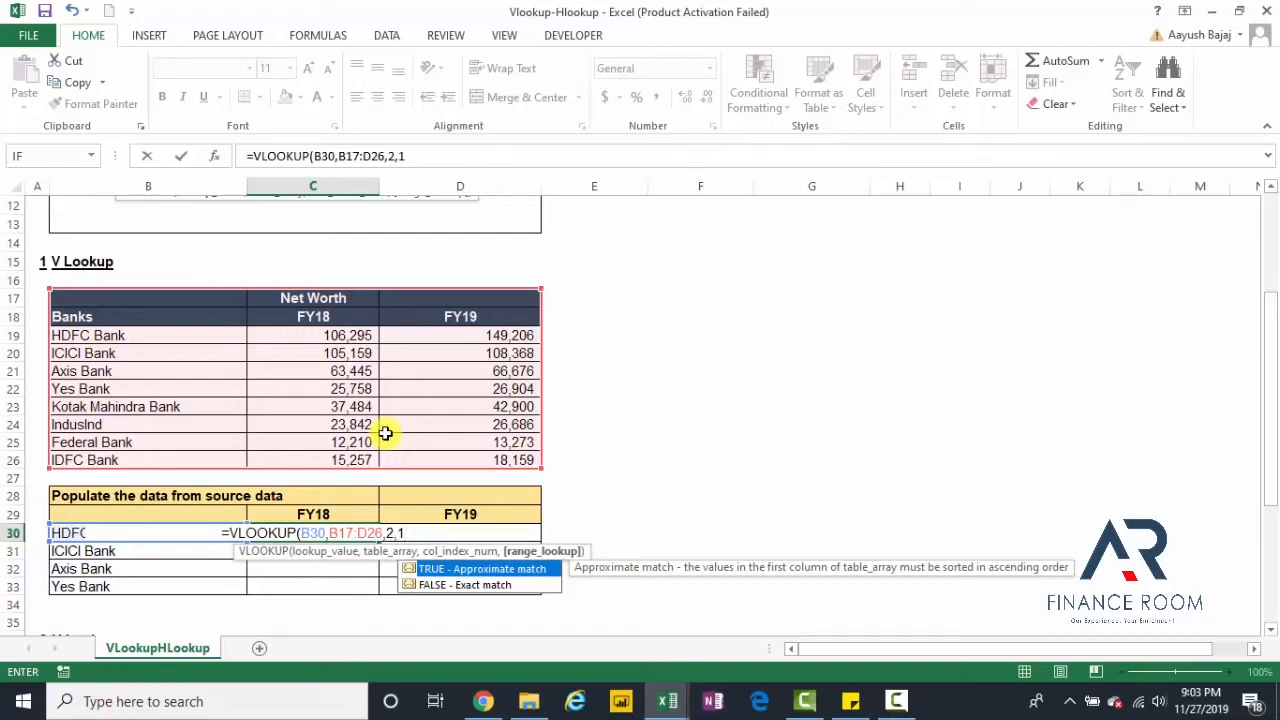
key(BackSpace)
Step: Complete the C30 formula with 0 for an exact match and enter it as =VLOOKUP(B30,B17:D26,2,0)
key(Down)
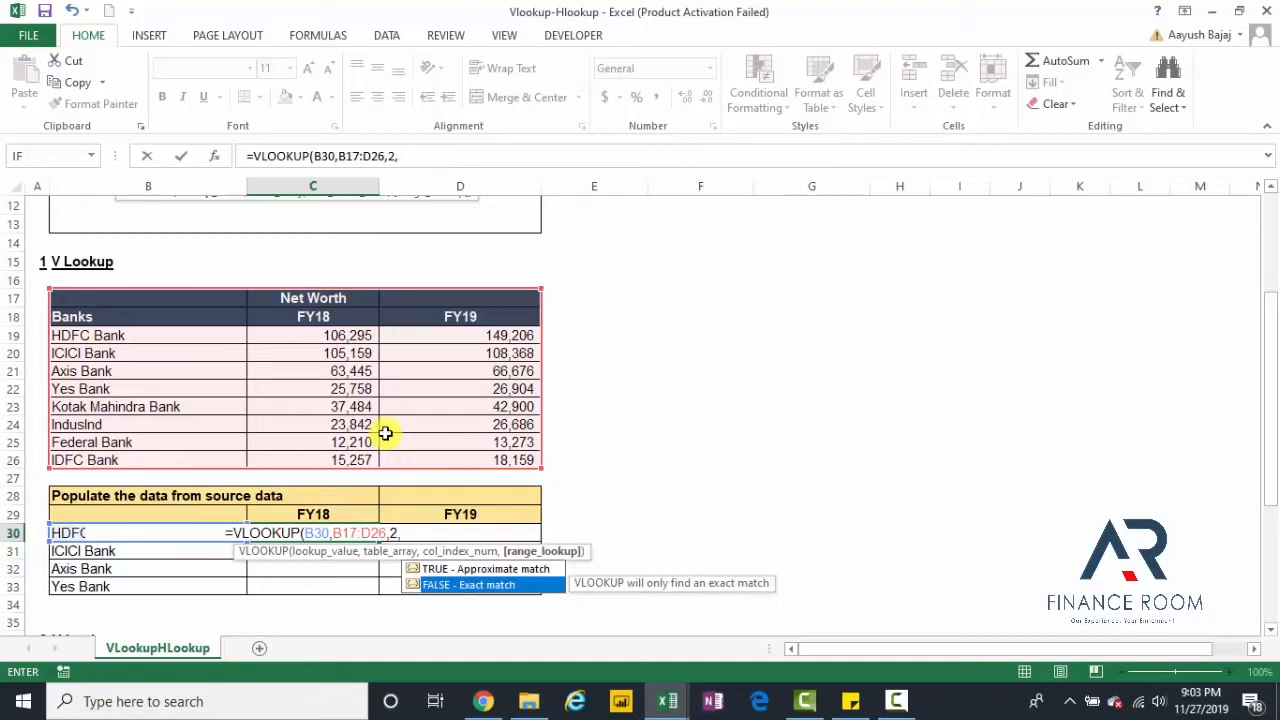
text(0)
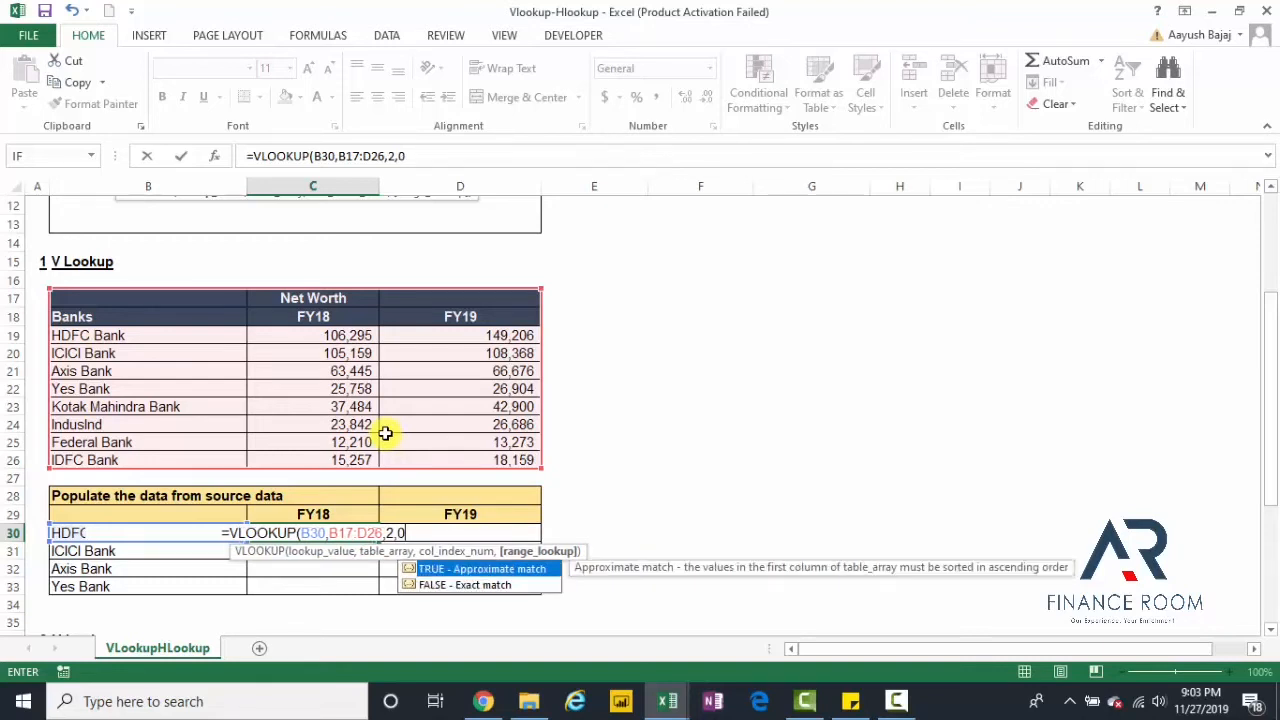
text())
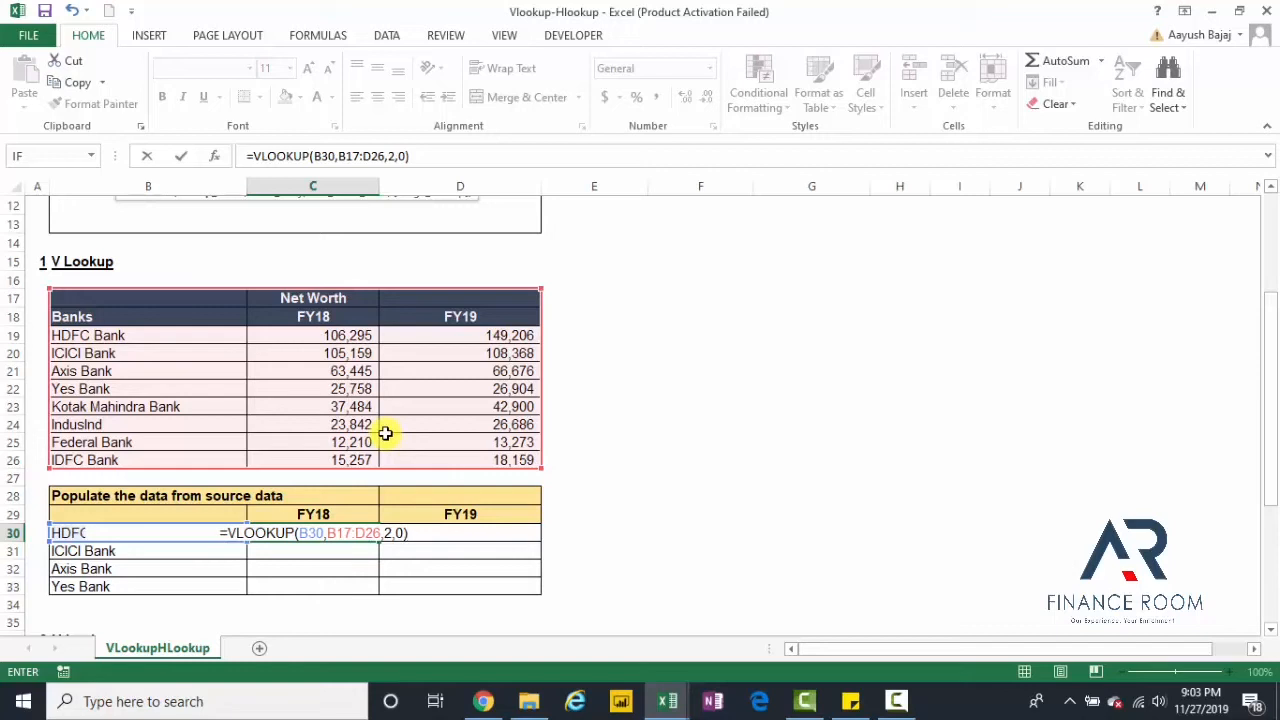
key(ctrl+Return)
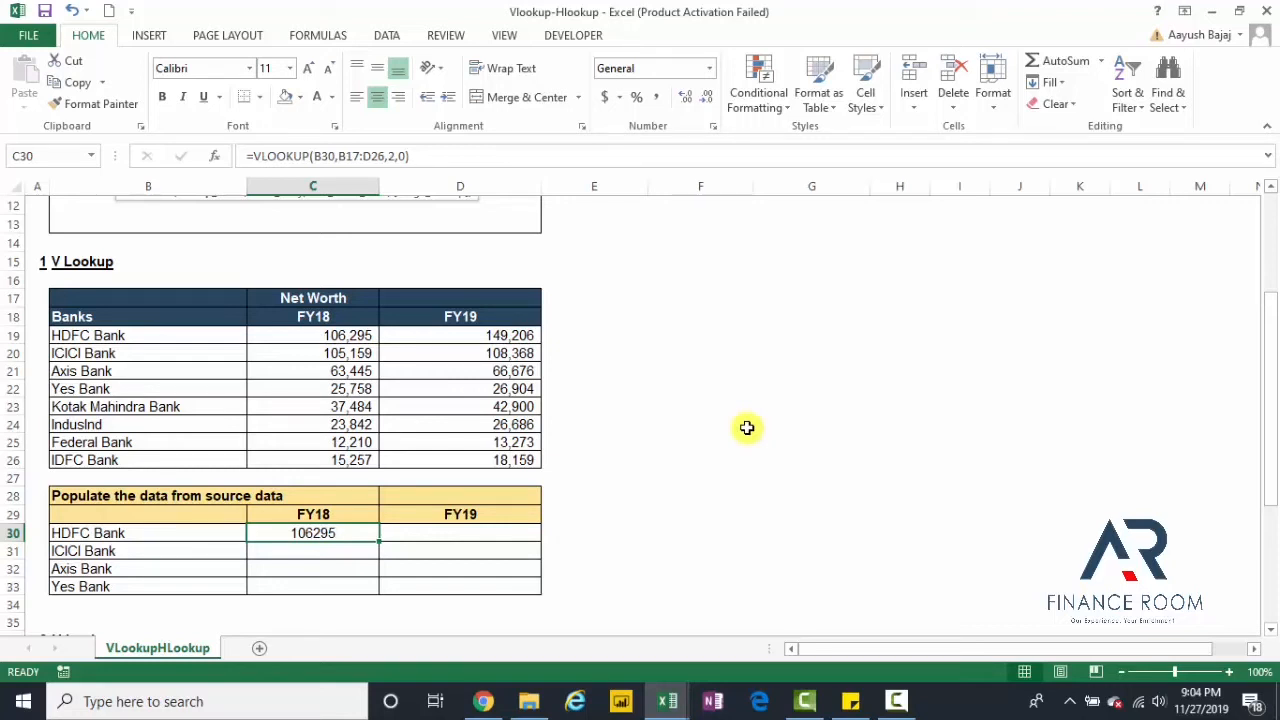
key(Down)
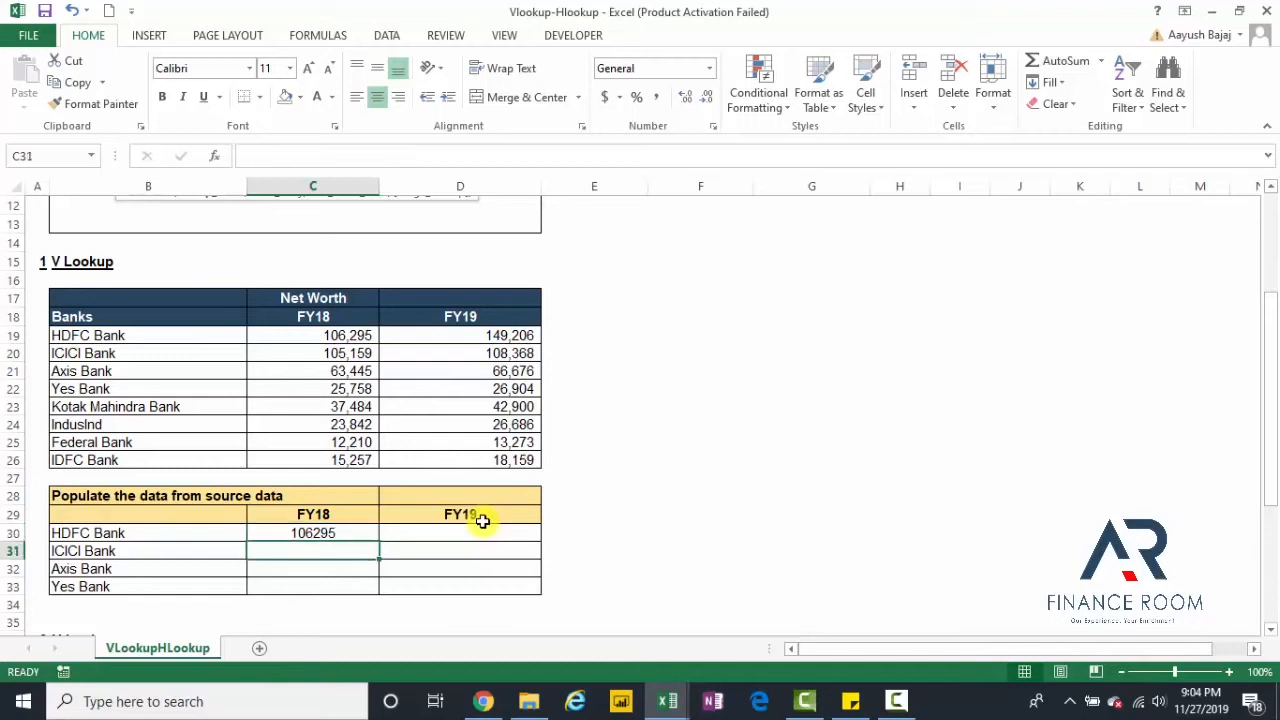
key(Down)
key(Down)
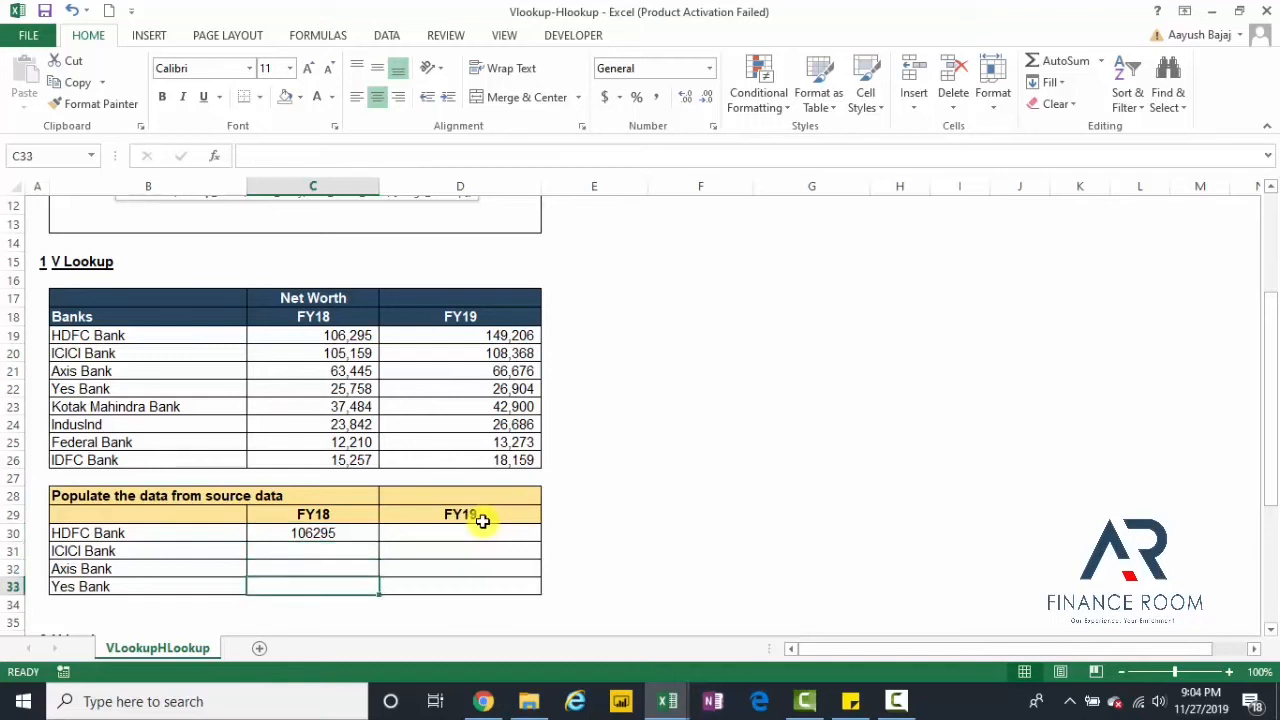
key(Up)
key(Up)
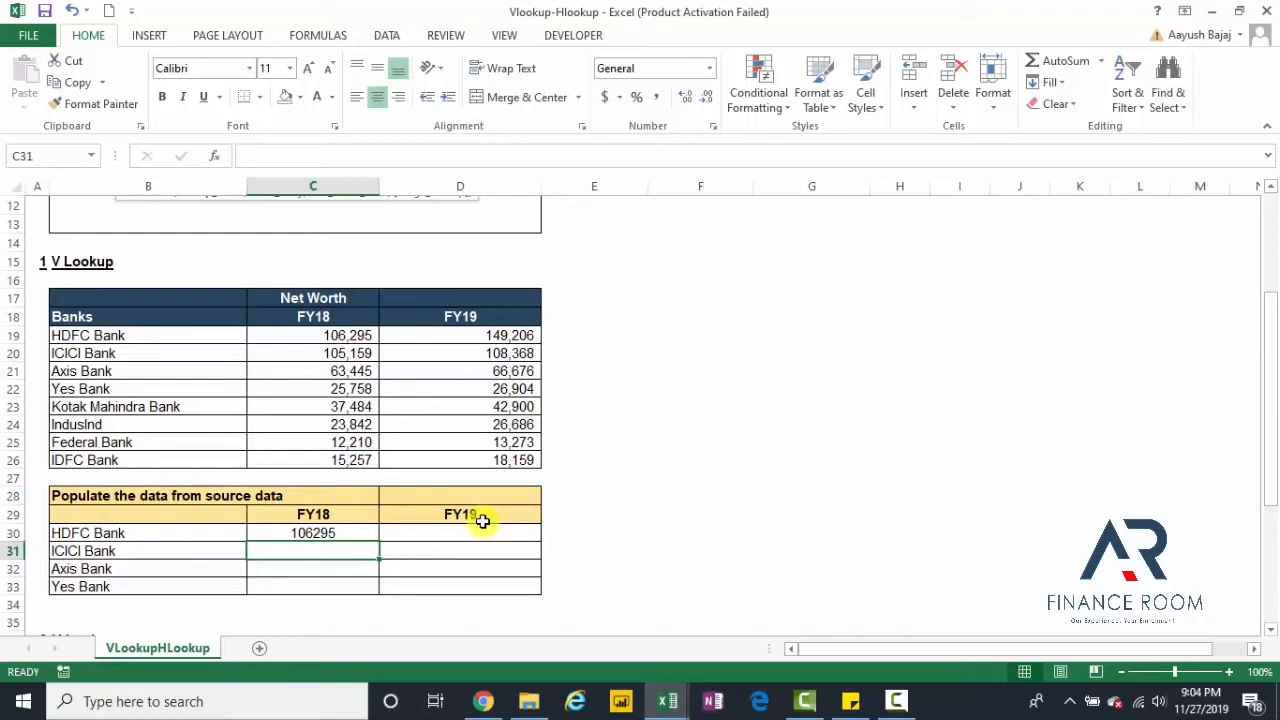
key(Up)
key(shift+Down)
key(shift+Down)
key(shift+Down)
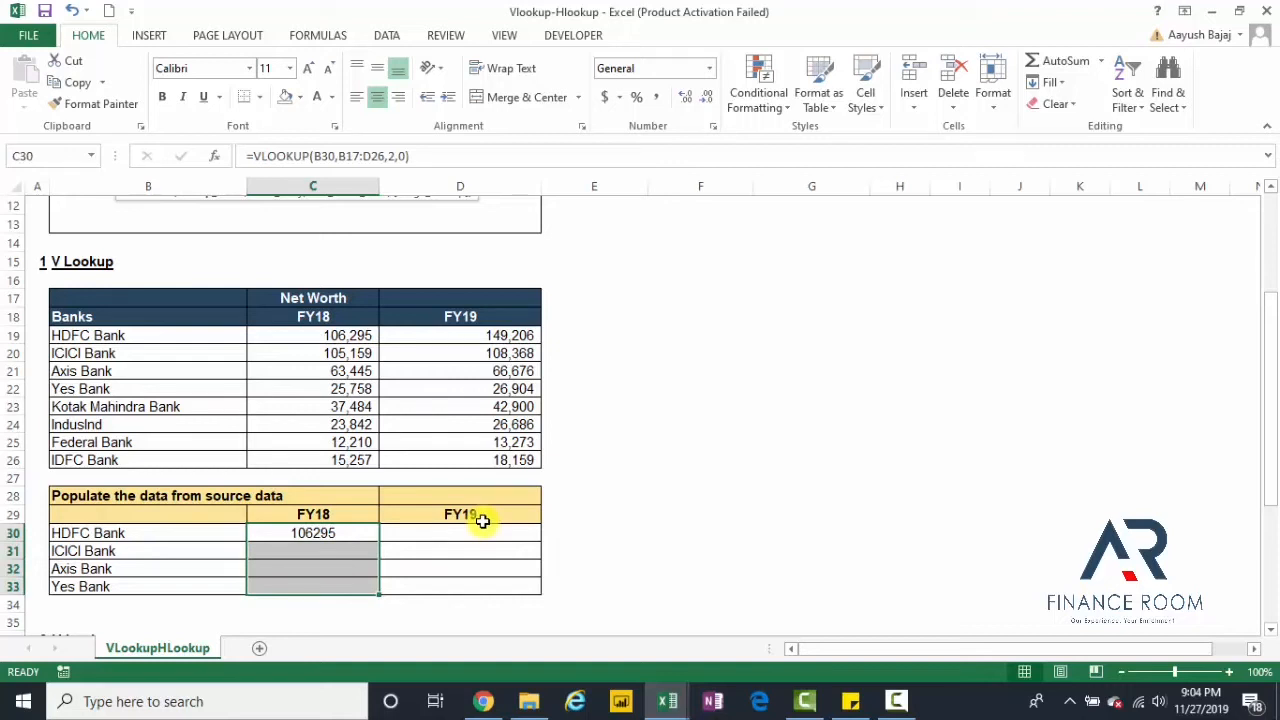
key(Up)
key(Down)
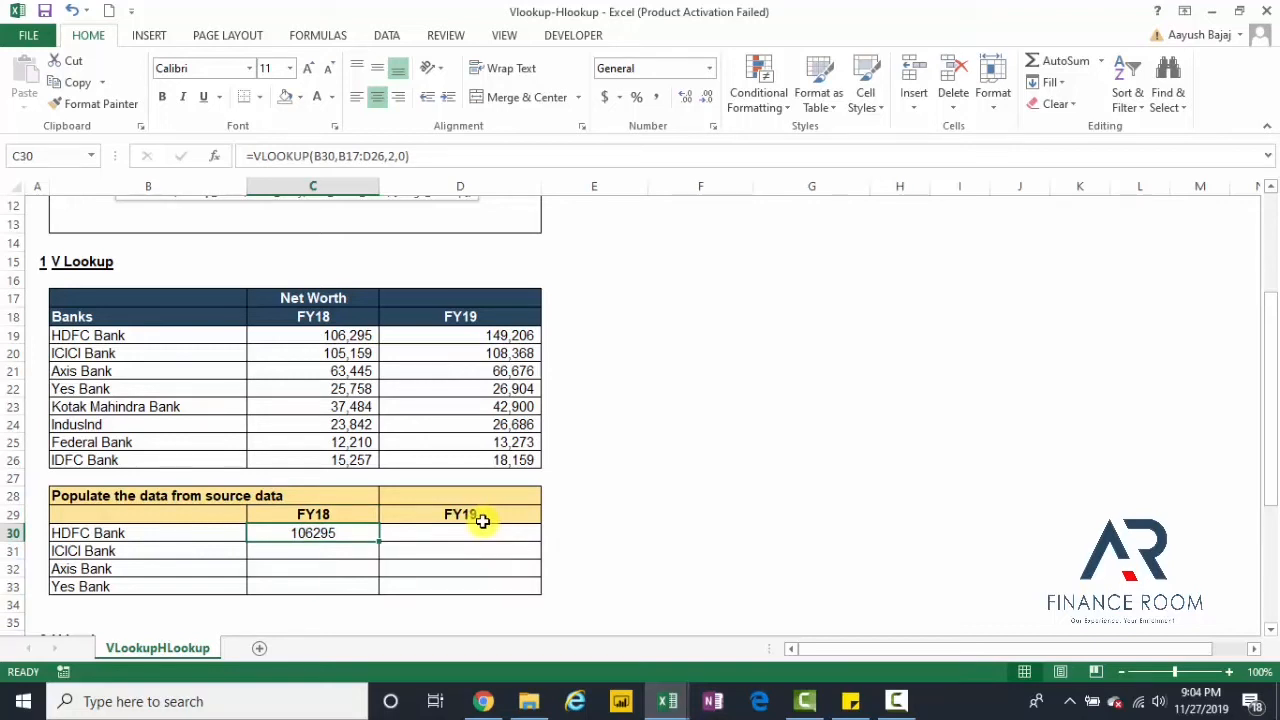
Step: Fill the VLOOKUP formula from C30 down to C33 for the remaining banks
key(shift+Down)
key(shift+Down)
key(shift+Down)
key(ctrl+d)
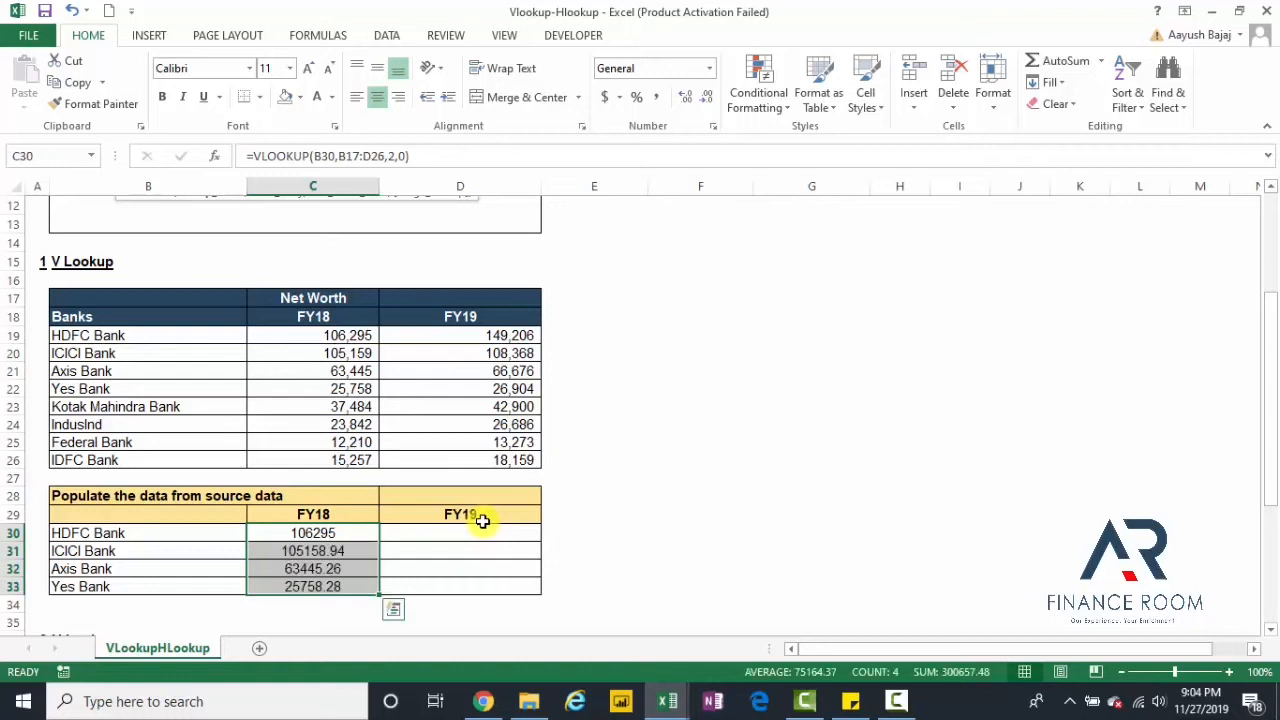
Step: Inspect the table ranges referenced by the copied VLOOKUP formulas in C31, C32 and C33
key(Down)
key(F2)
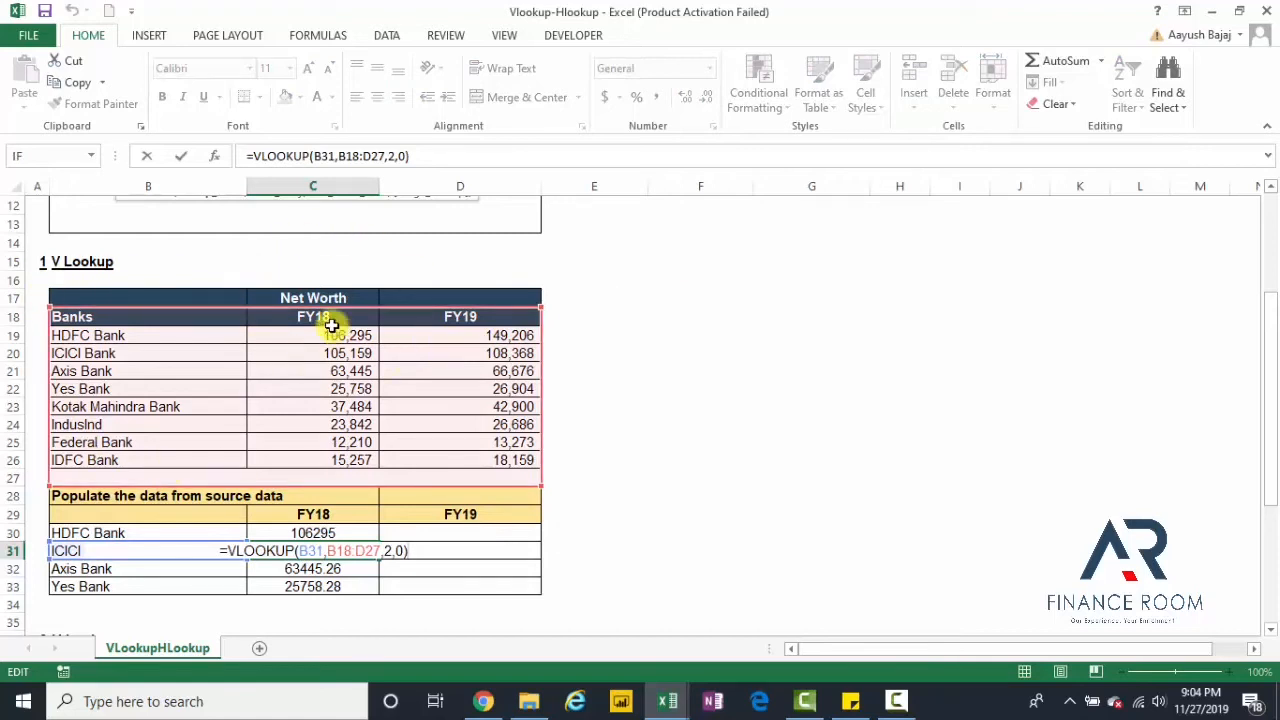
key(Return)
key(F2)
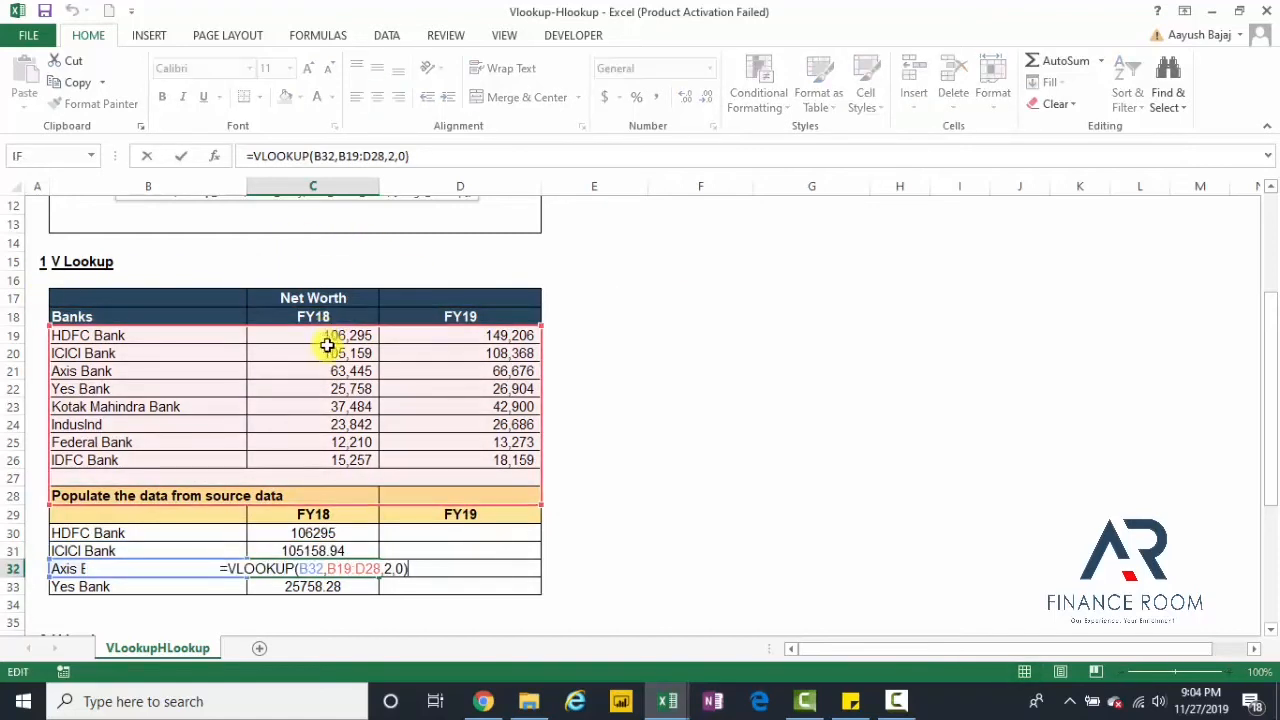
key(Return)
key(F2)
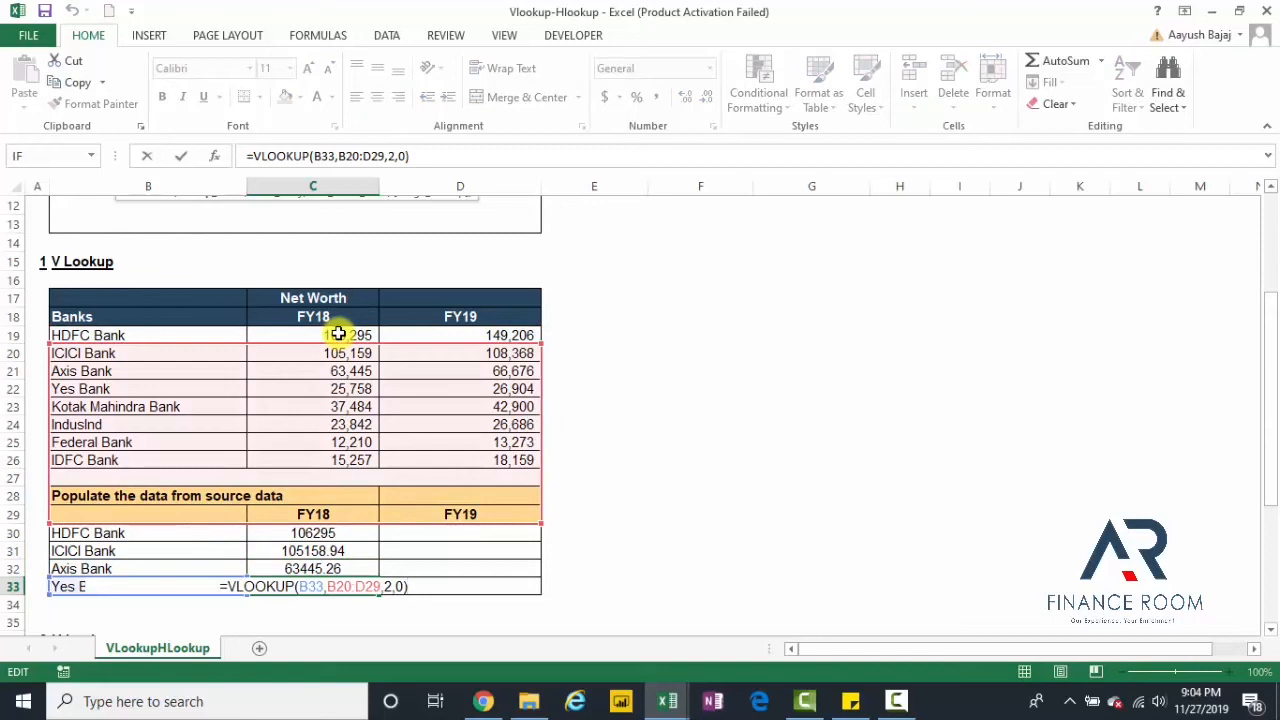
key(ctrl+Return)
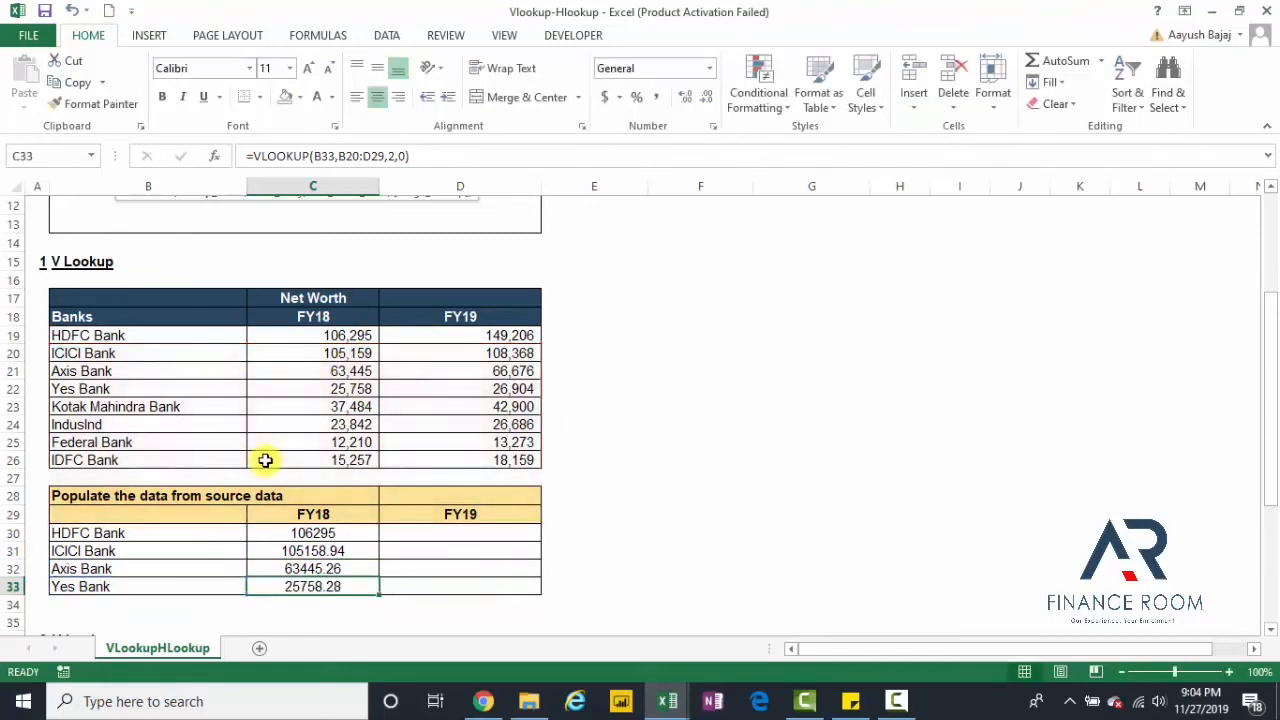
key(Up)
key(Up)
key(Up)
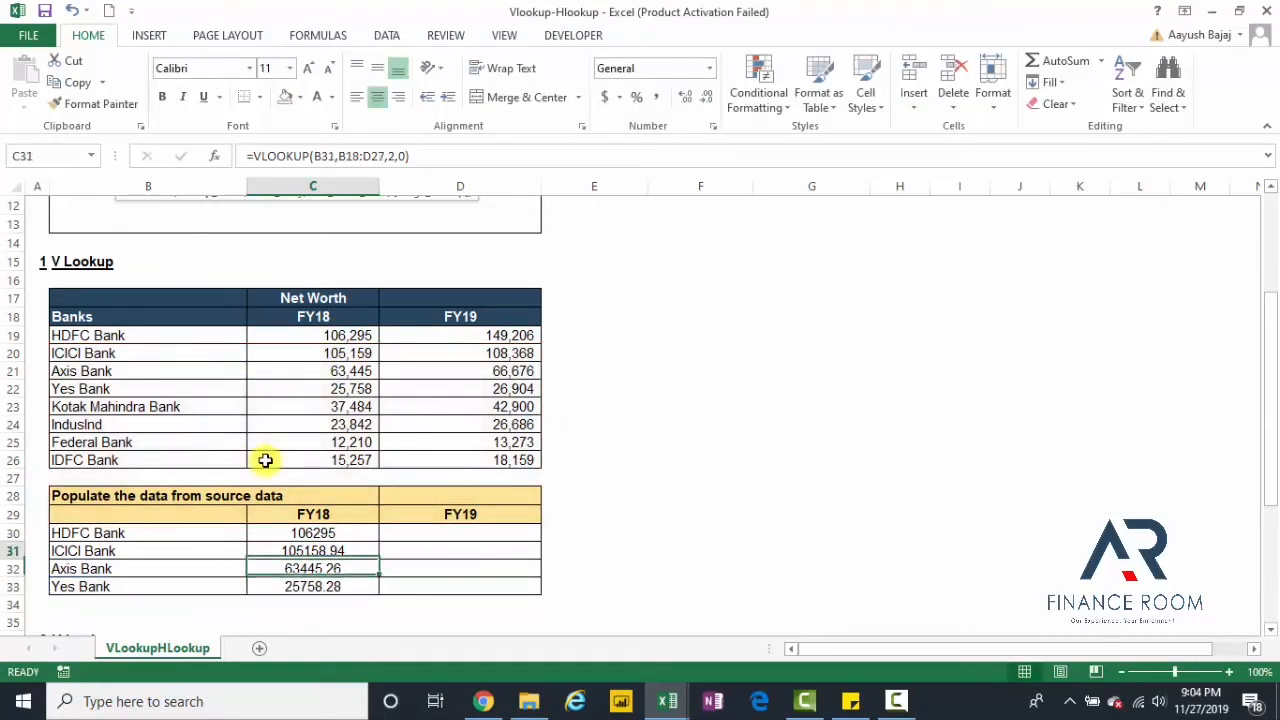
key(shift+Down)
key(shift+Down)
key(shift+Down)
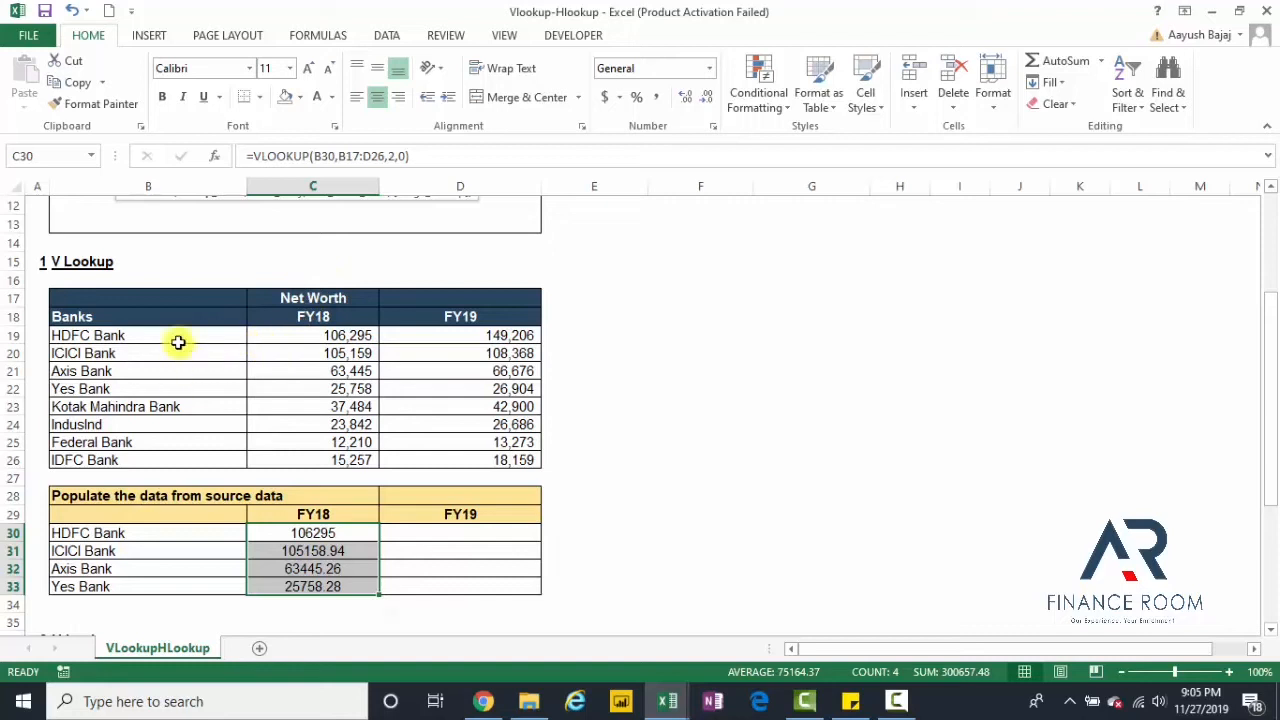
Step: Change the bank name in B30 to IDFC Bank and the one in B33 to HDFC Bank
click(150, 538)
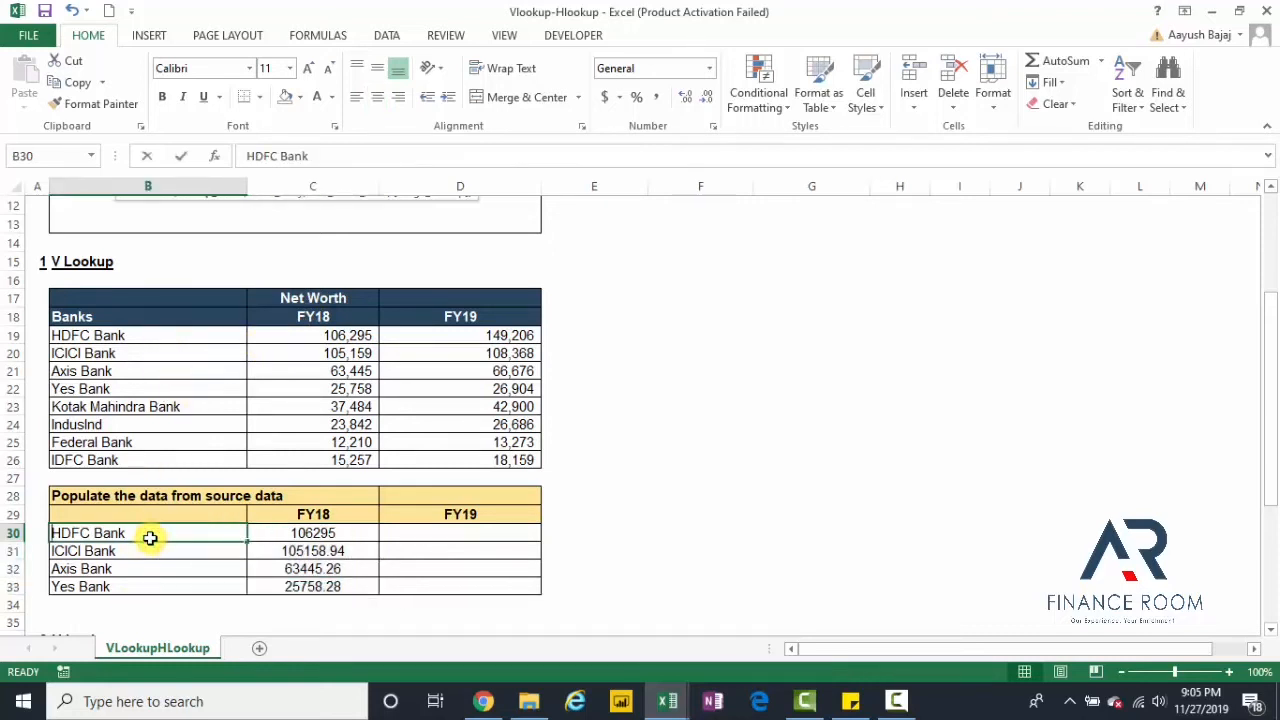
text(IDFC Bank)
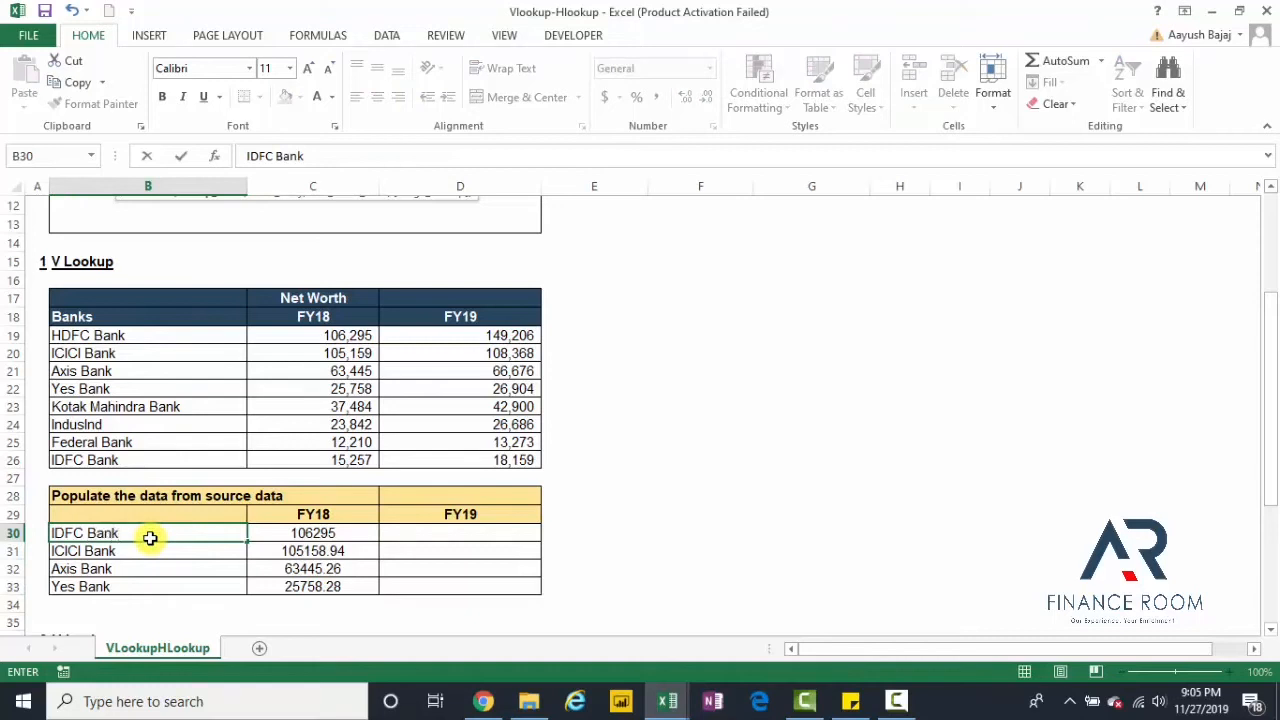
key(Return)
key(Down)
key(Down)
text(HDF)
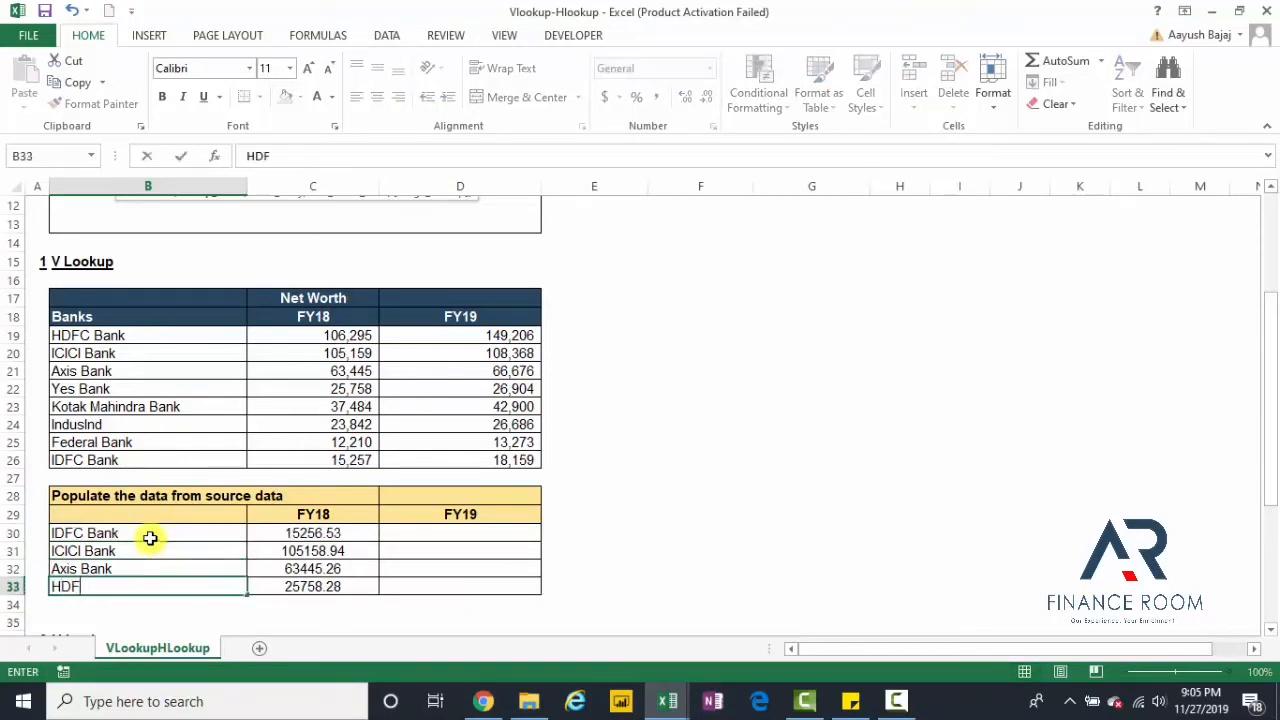
text(C Bank)
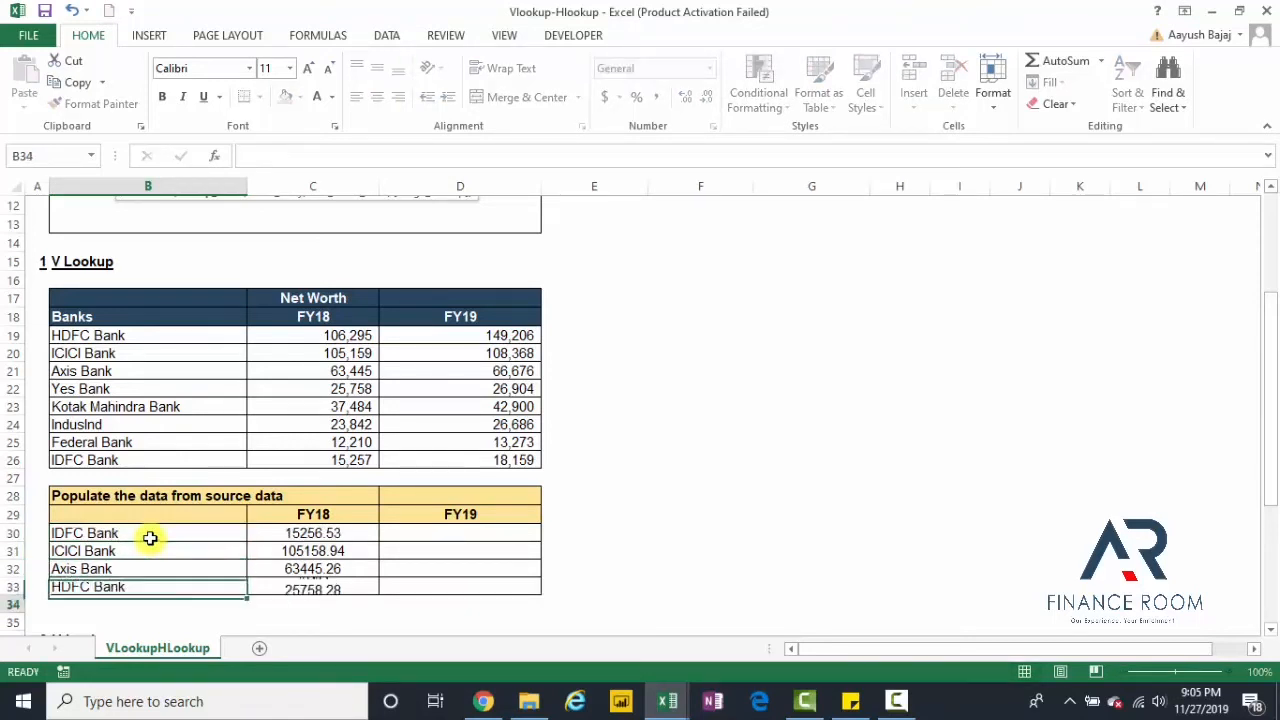
key(Return)
Step: Inspect the table range referenced by the VLOOKUP formula in C33 for HDFC Bank
key(Up)
key(Right)
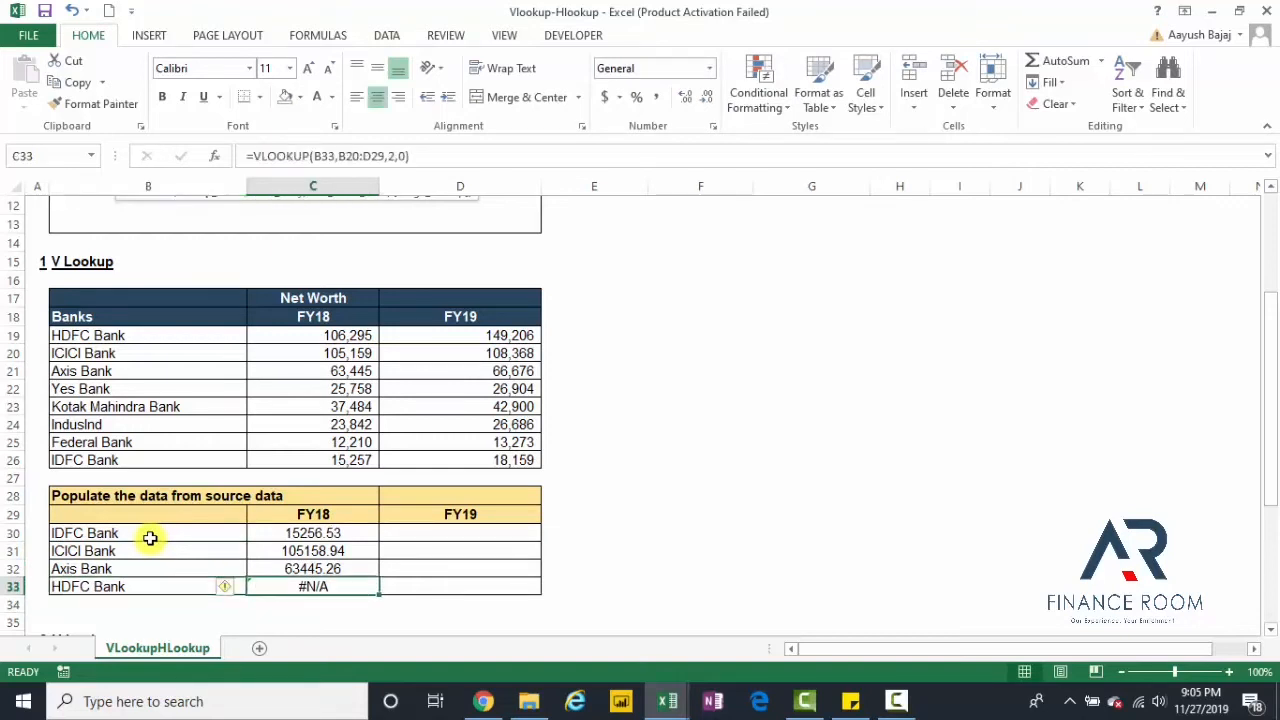
key(F2)
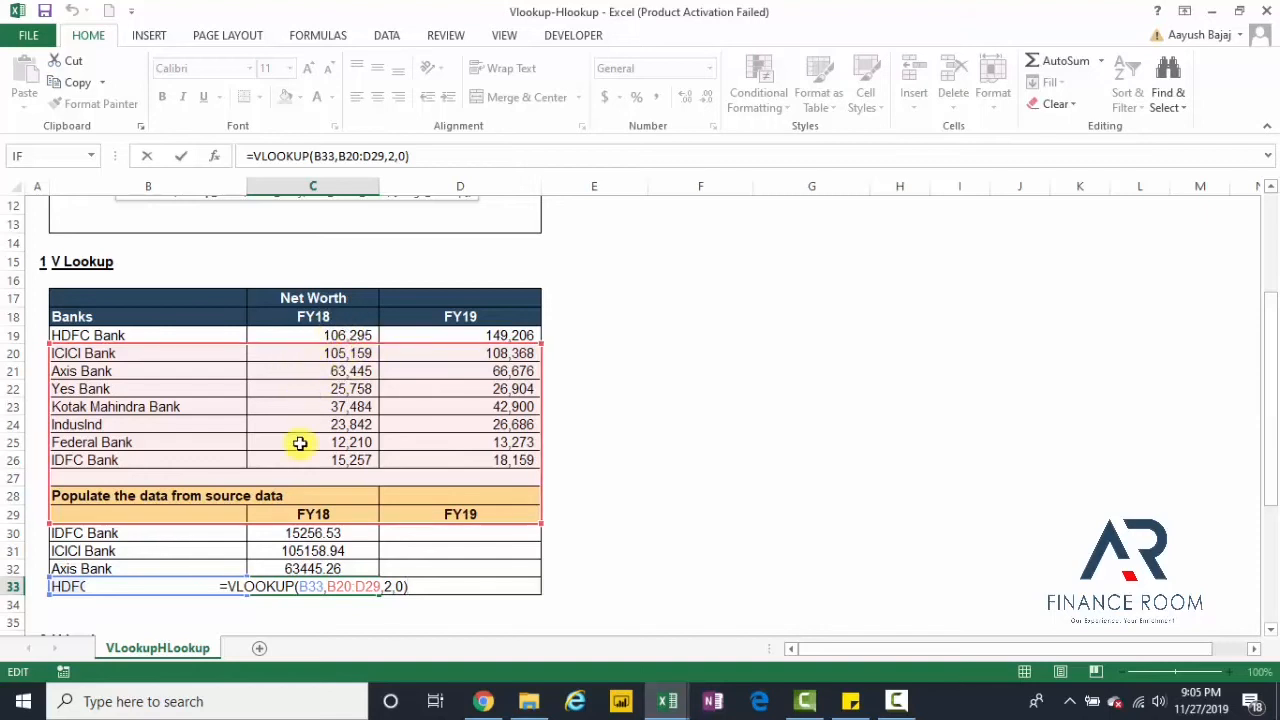
key(ctrl+Return)
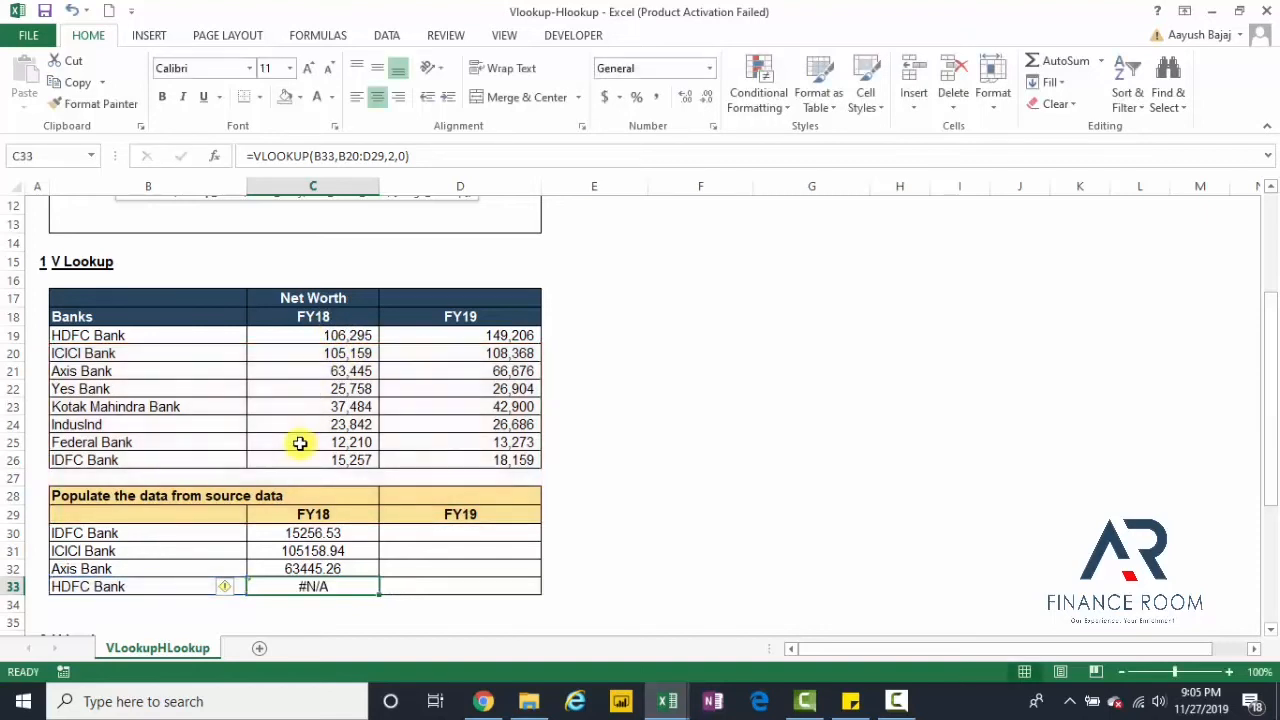
Step: Clear the FY18 VLOOKUP formulas from C30 to C33
key(shift+Up)
key(shift+Up)
key(shift+Up)
key(Delete)
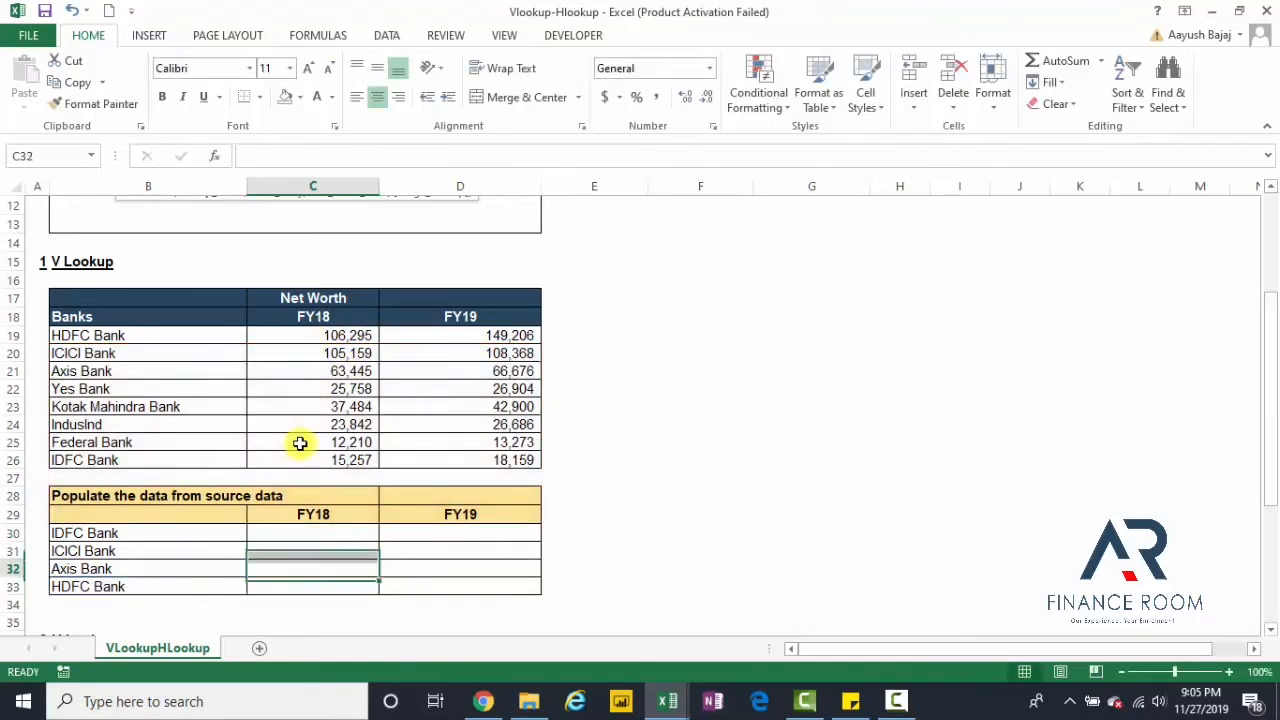
Step: Start a new VLOOKUP formula in C30 with B30 as the lookup value
key(Up)
key(Up)
key(Up)
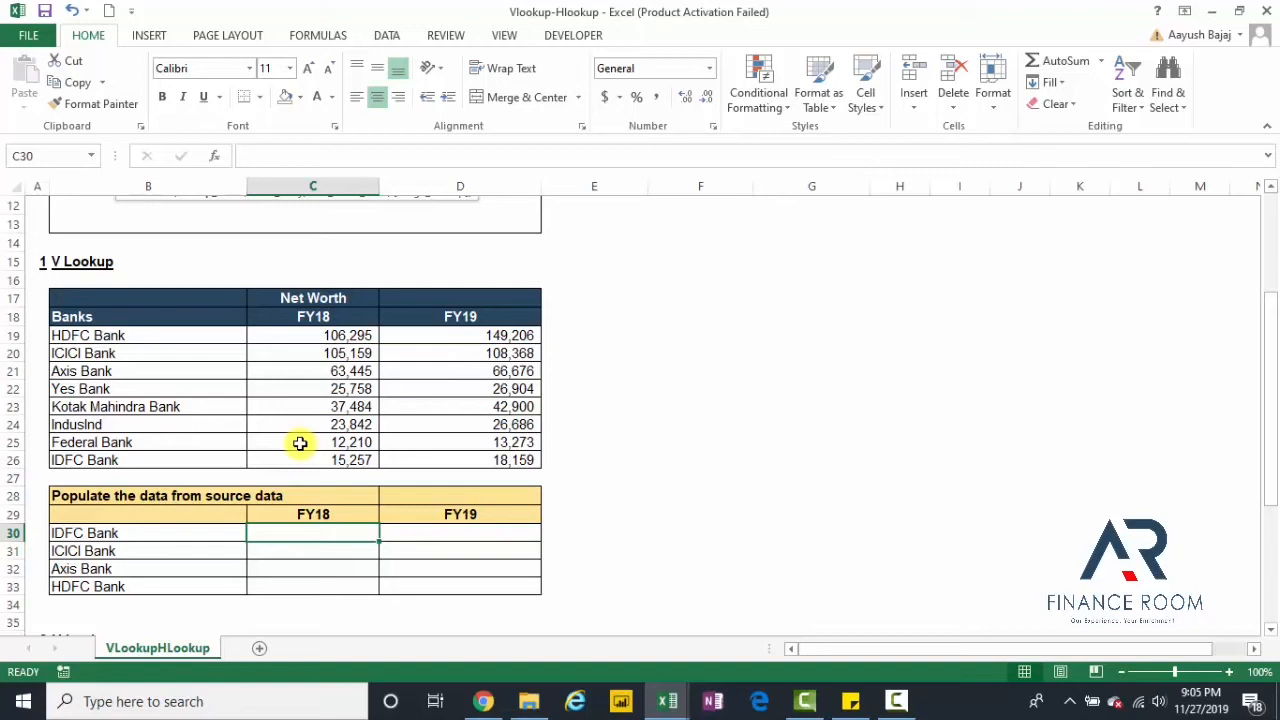
text(=vl)
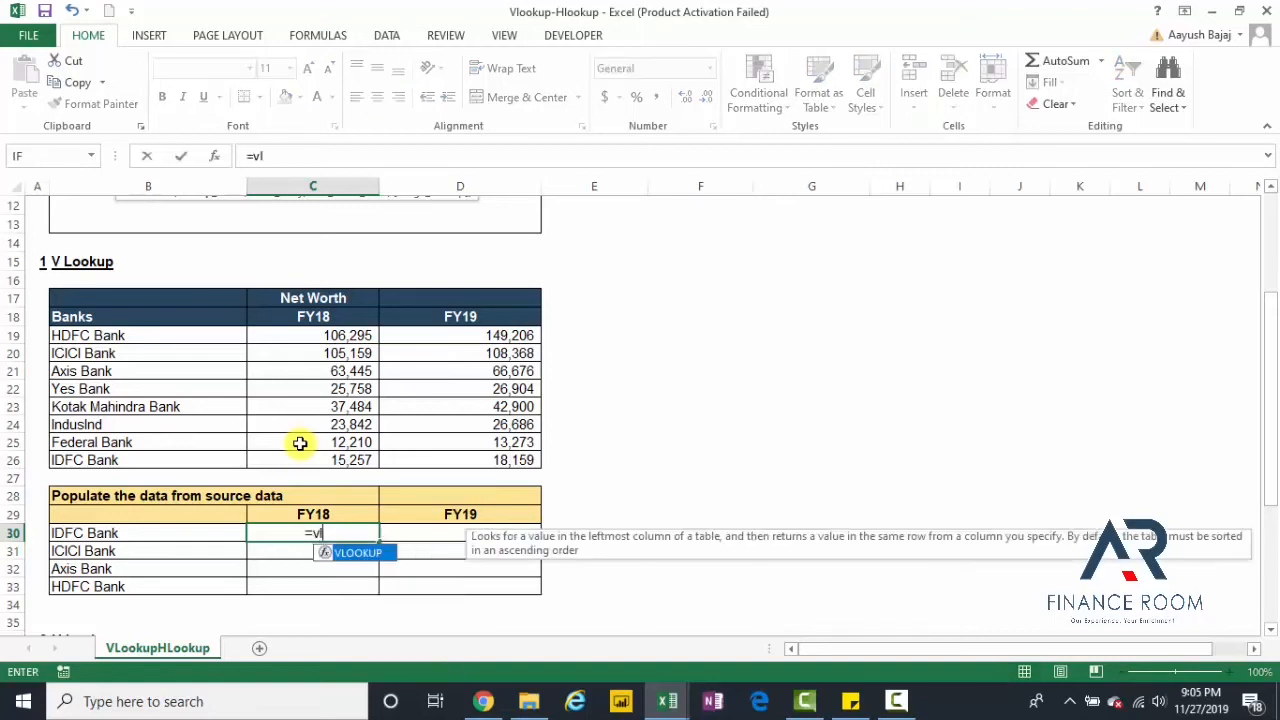
key(Tab)
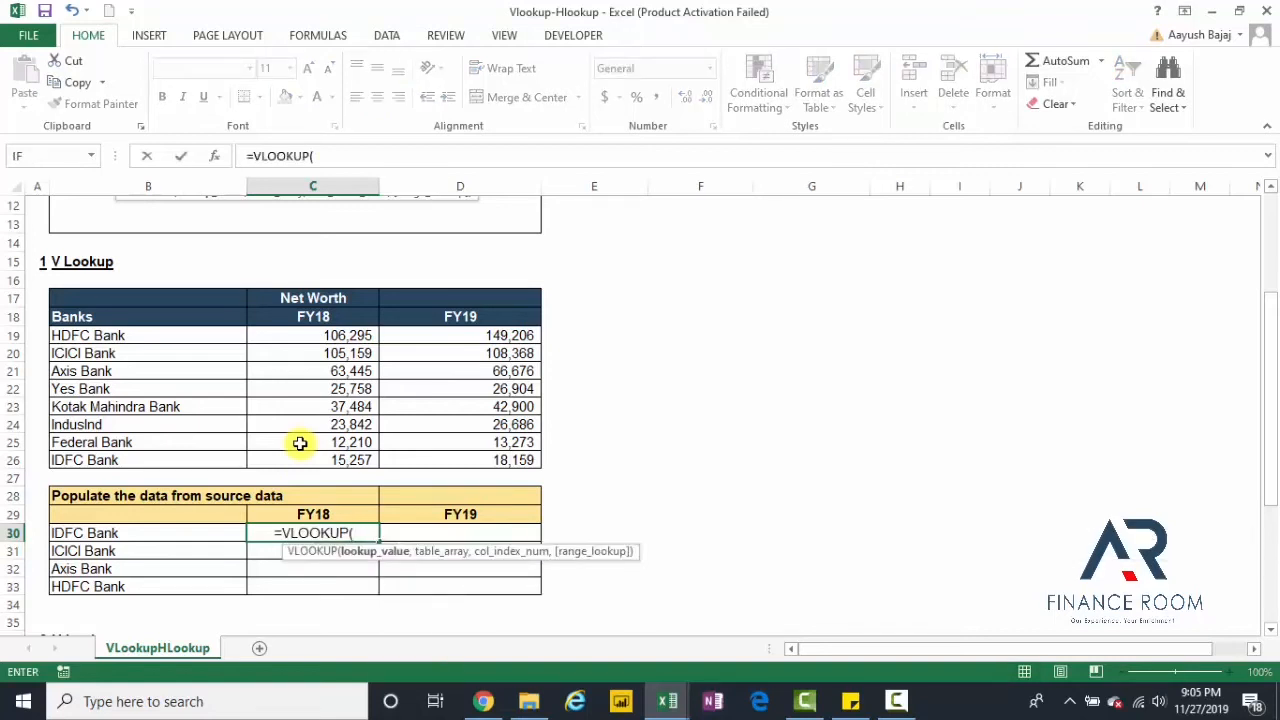
key(Left)
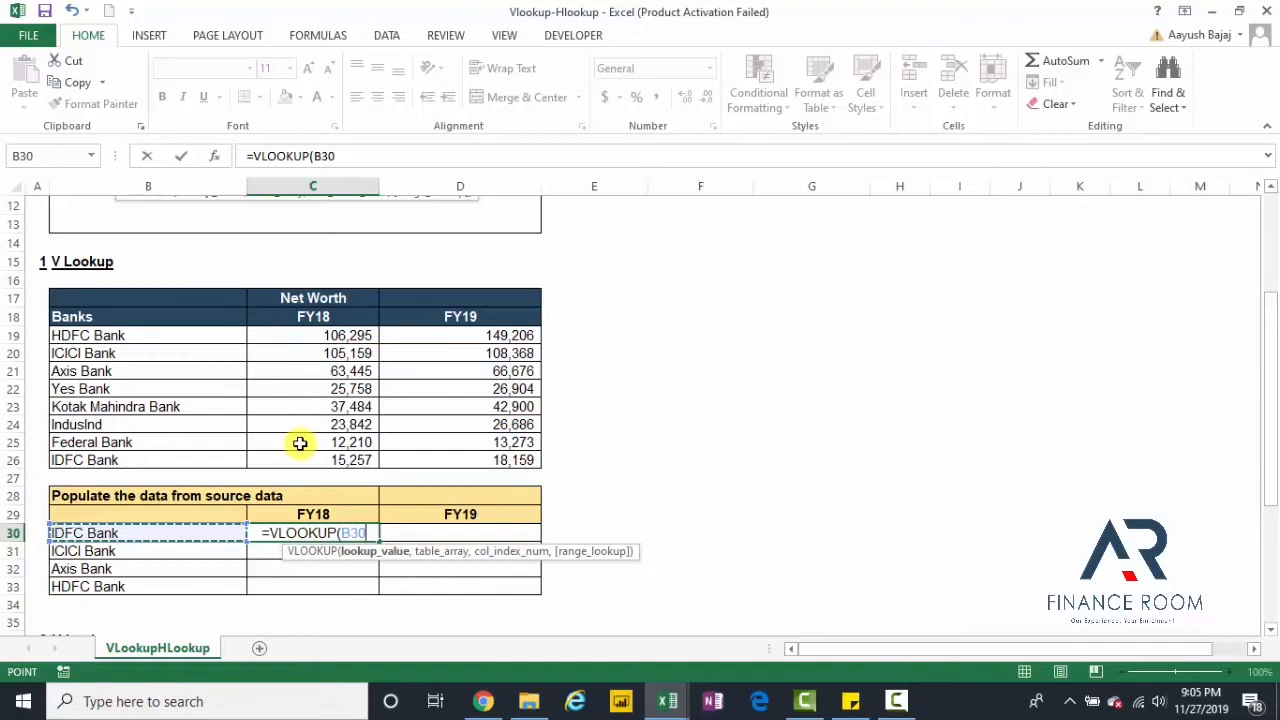
text(,)
Step: Set the table array of the C30 formula to the source table B17:D26, locked as the absolute range $B$17:$D$26
key(Up)
key(Up)
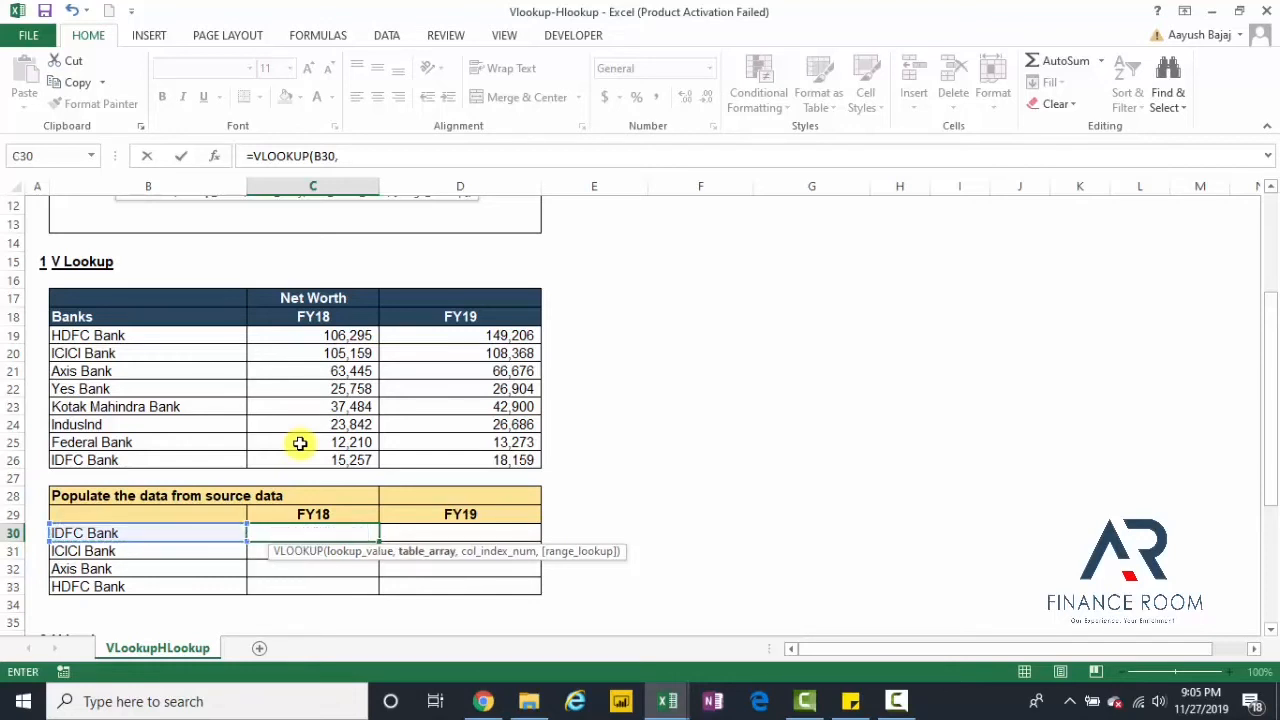
key(Up)
key(Up)
key(Up)
key(Up)
key(Up)
key(Up)
key(Up)
key(Up)
key(Up)
key(Up)
key(Up)
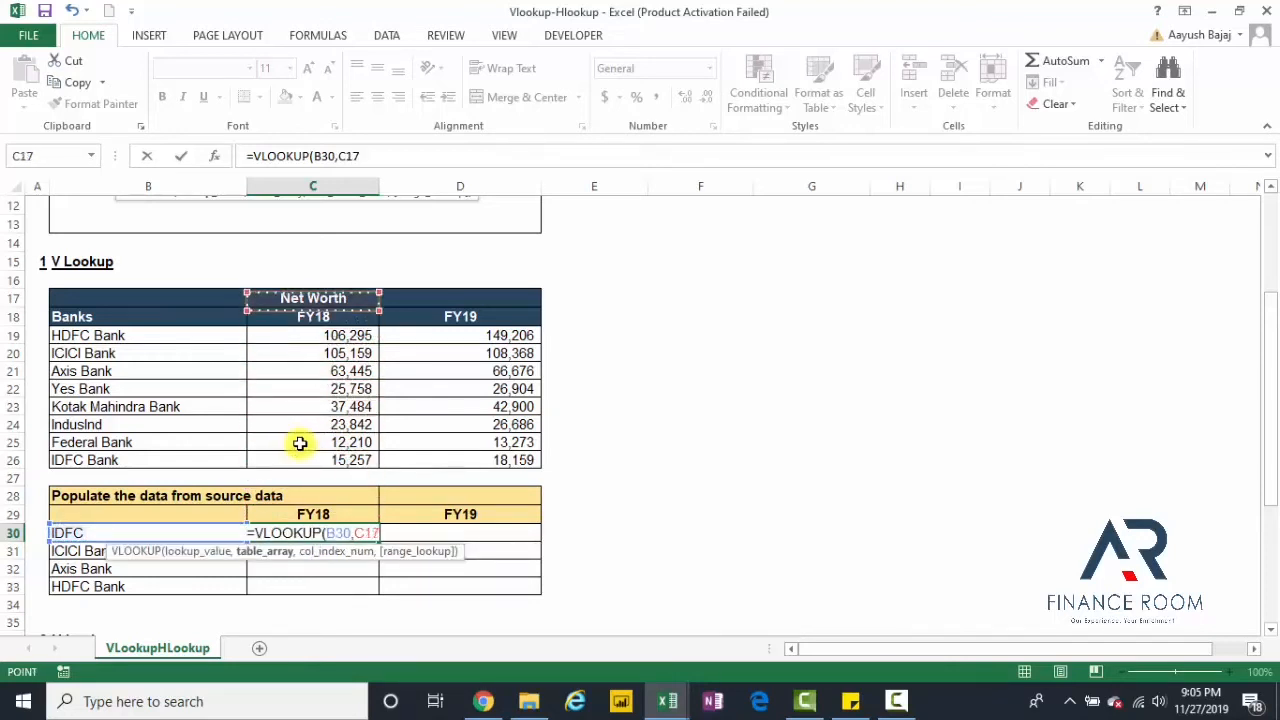
key(Left)
key(shift+Right)
key(shift+Right)
key(shift+Down)
key(shift+Down)
key(shift+Down)
key(shift+Down)
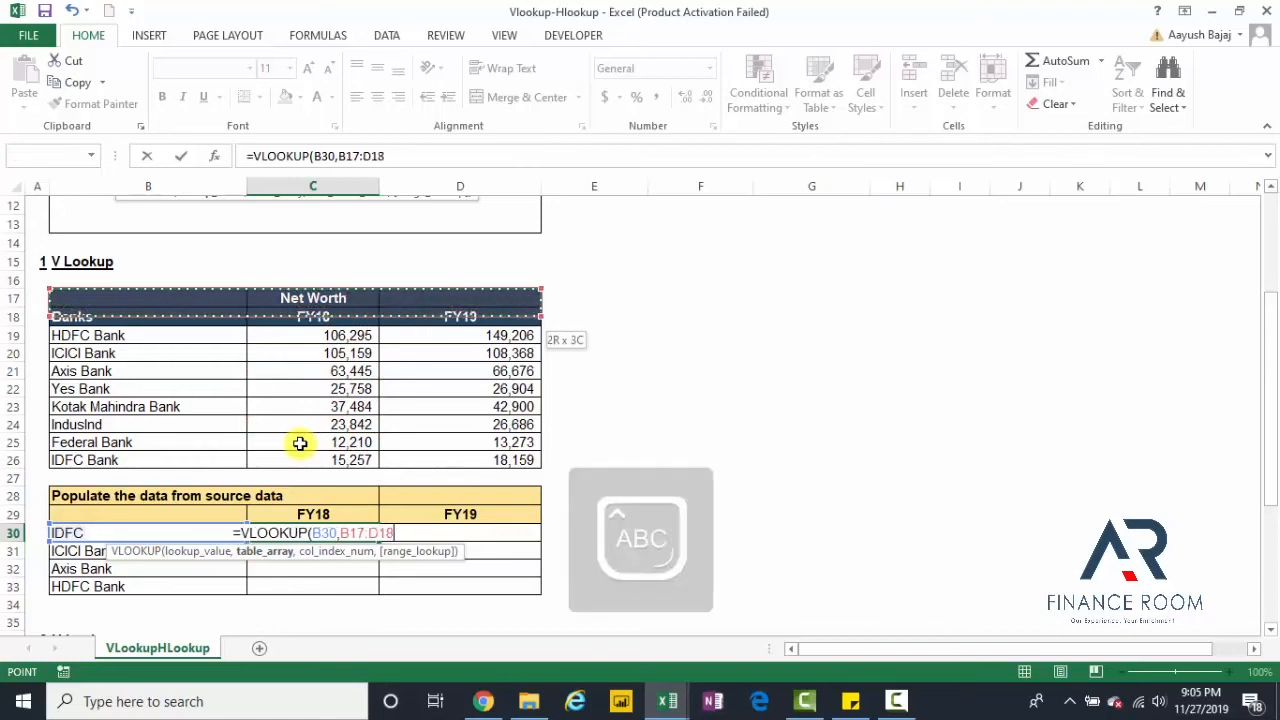
key(shift+Down)
key(shift+Down)
key(shift+Down)
key(shift+Down)
key(shift+Down)
key(Caps_Lock)
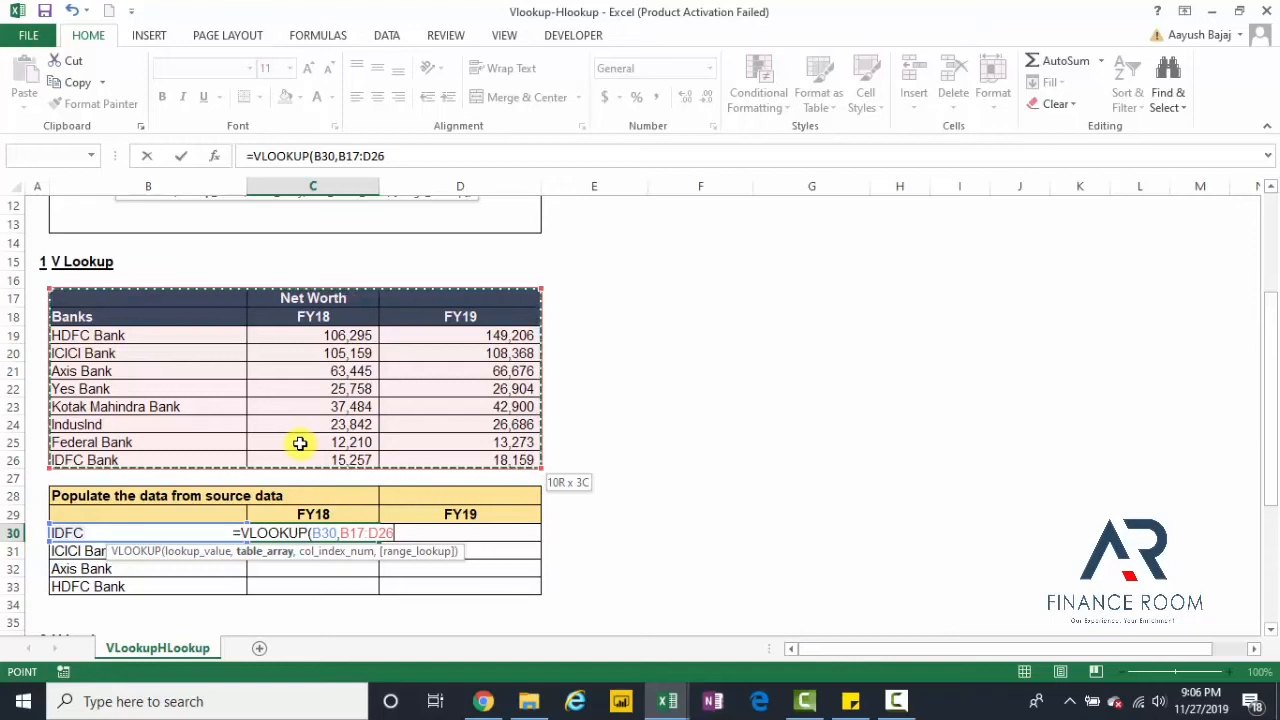
key(F4)
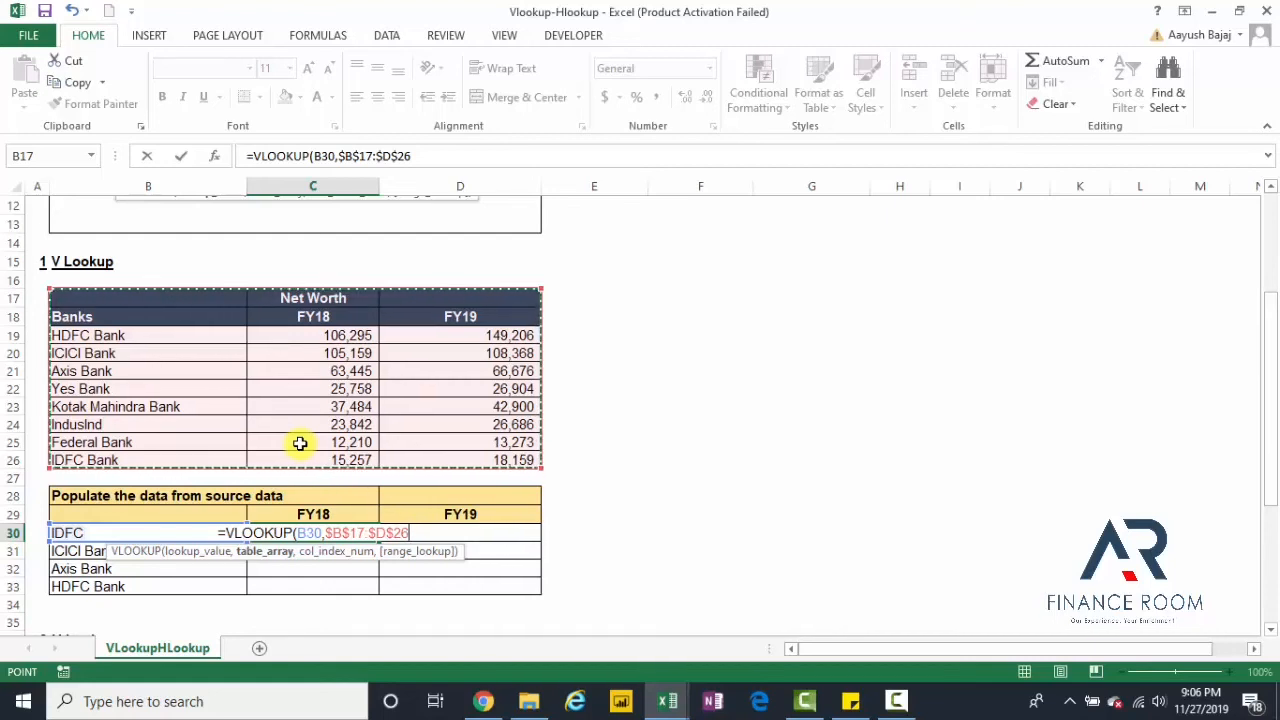
text(,)
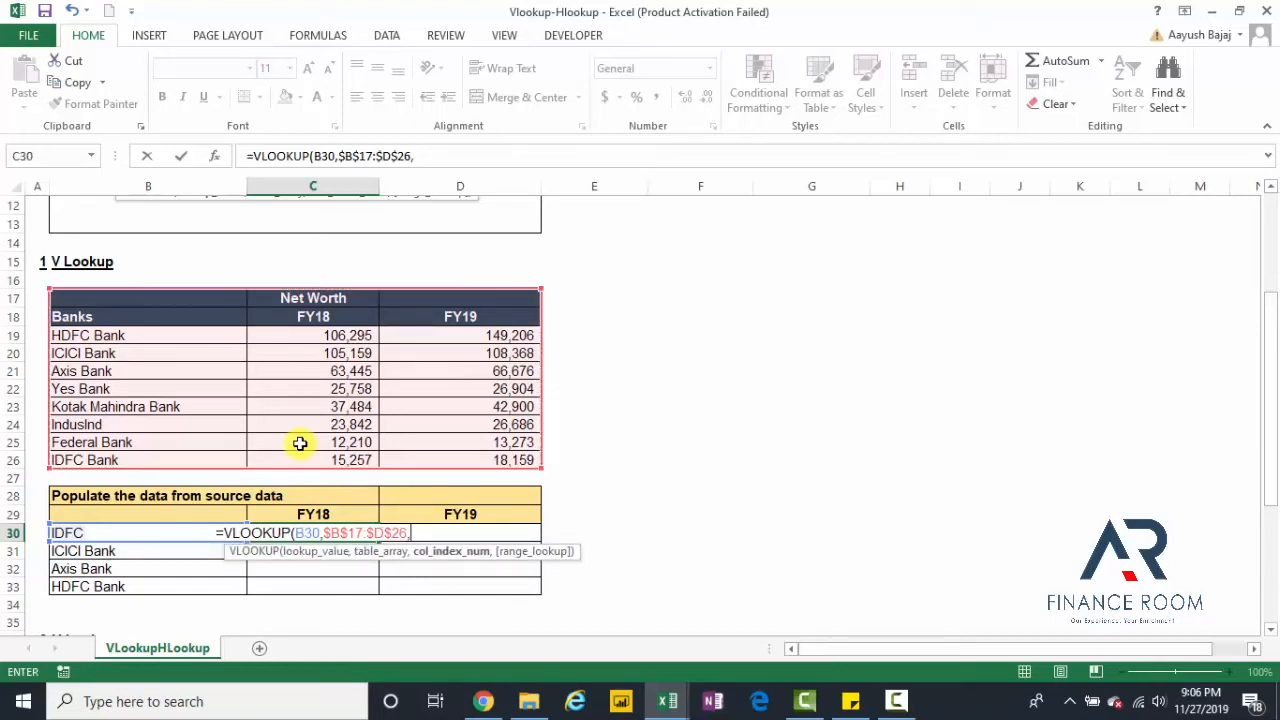
Step: Complete the C30 formula with column index 2 and exact match 0, entering it as =VLOOKUP(B30,$B$17:$D$26,2,0)
text(2,0)
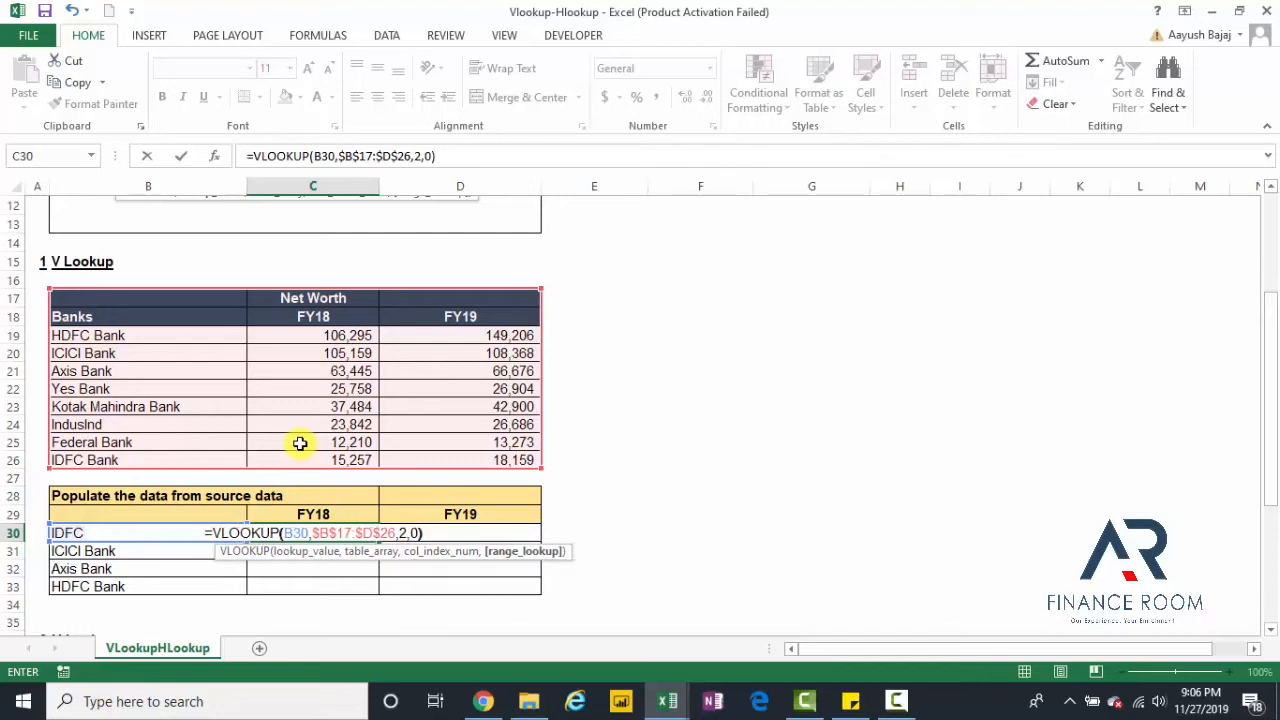
text())
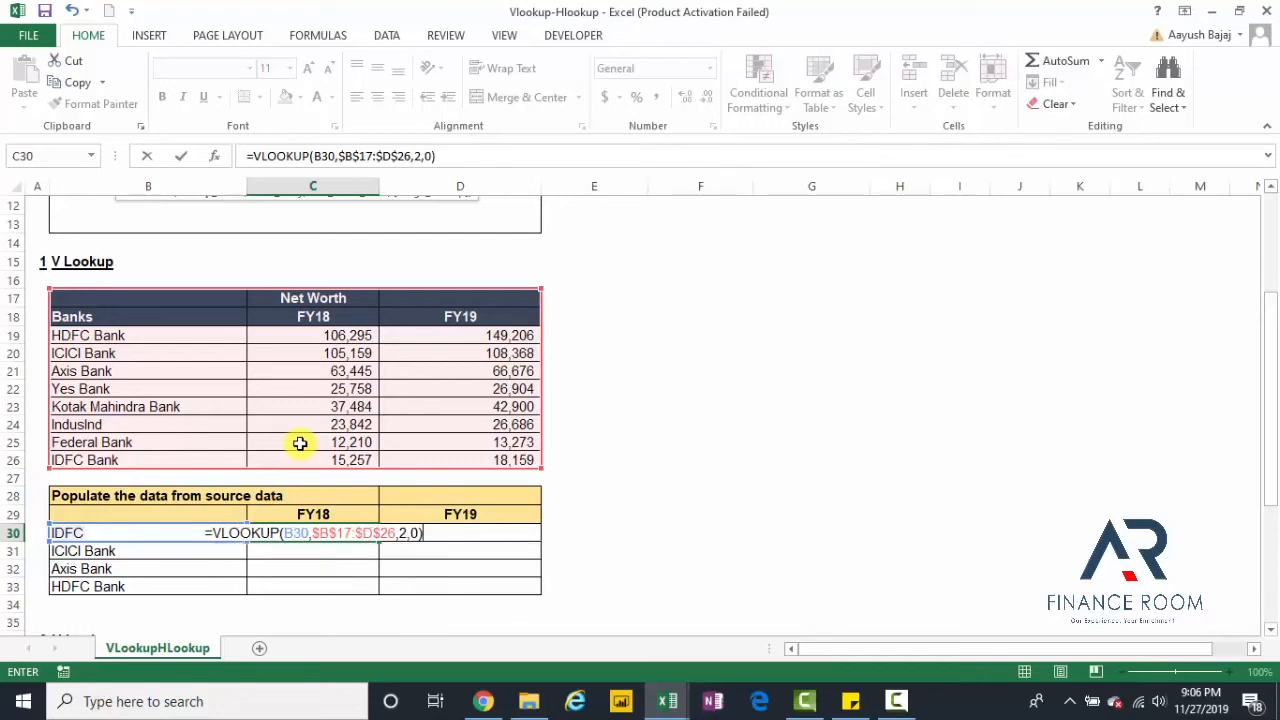
key(Return)
Step: Fill the absolute-range VLOOKUP formula from C30 down to C33
key(Up)
key(shift+Down)
key(shift+Down)
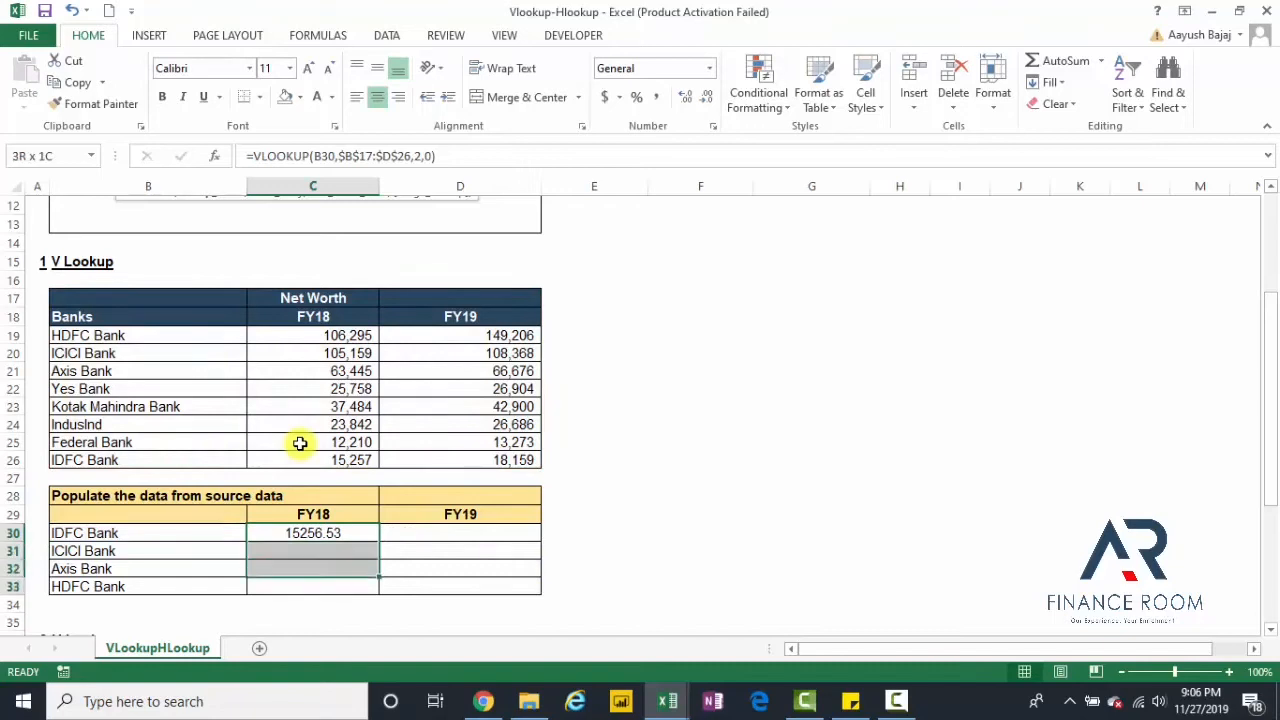
key(shift+Down)
key(ctrl+d)
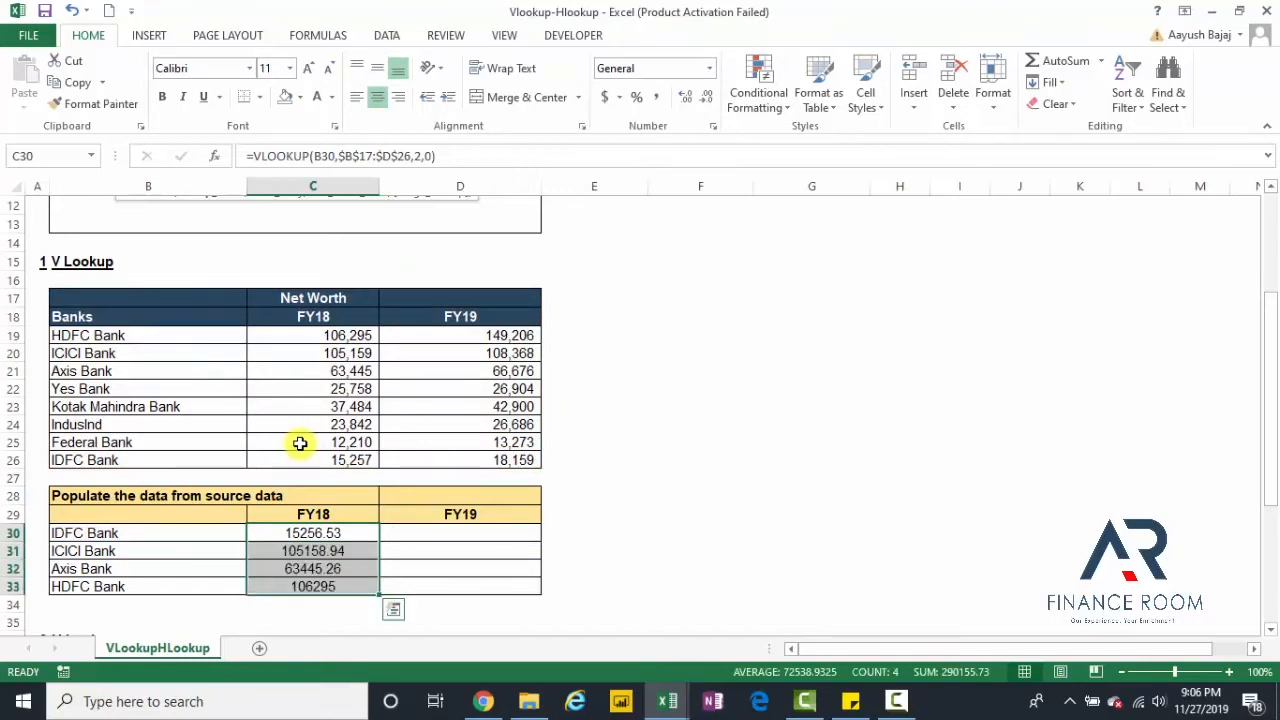
Step: Examine the lookup values and table ranges referenced by each FY18 VLOOKUP formula from C30 to C33
key(Down)
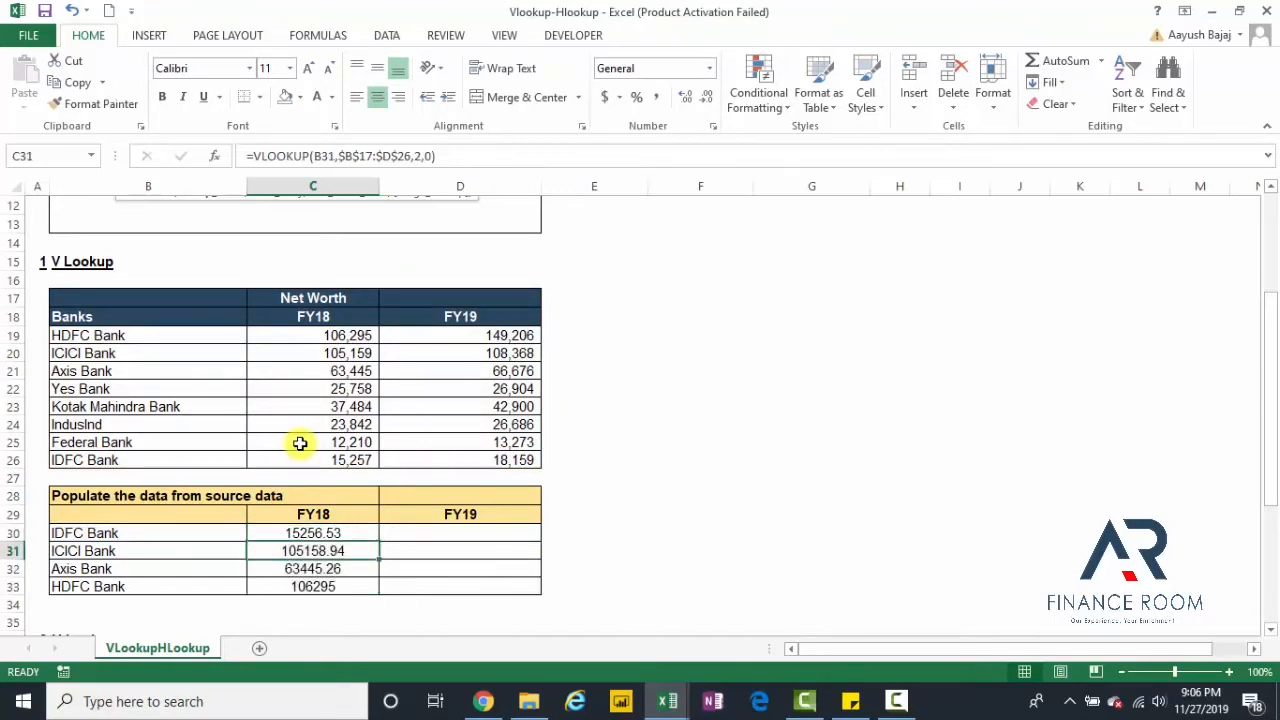
key(F2)
key(Escape)
key(Down)
key(F2)
key(Escape)
key(Down)
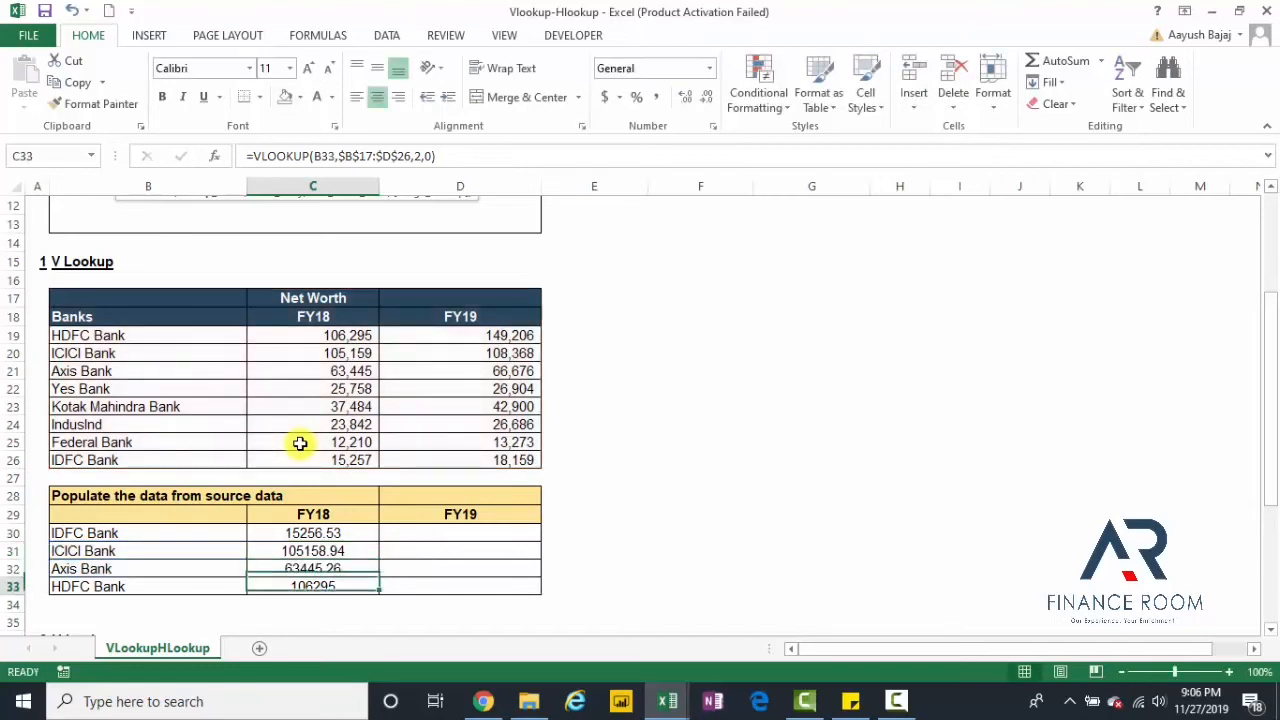
key(F2)
key(Escape)
key(Up)
key(F2)
key(Escape)
key(Up)
key(F2)
key(Escape)
key(Up)
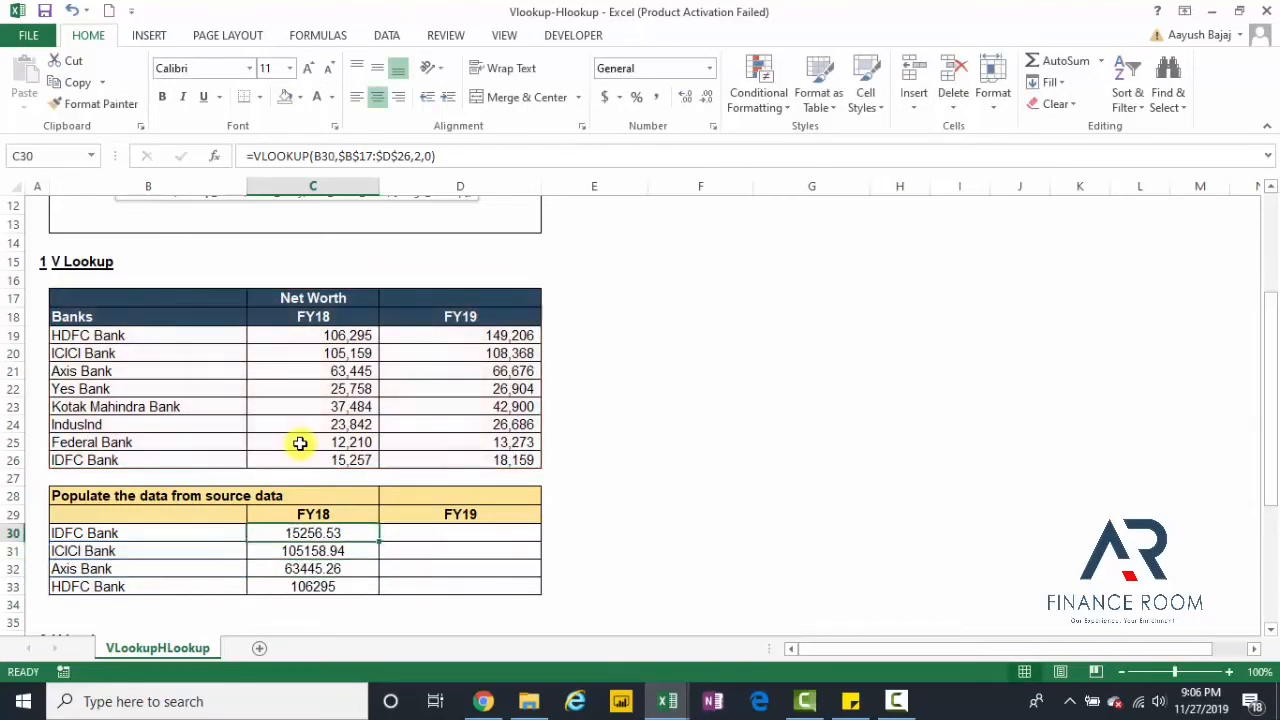
key(F2)
key(Escape)
key(Down)
key(F2)
key(Escape)
key(Down)
key(F2)
key(Escape)
key(F2)
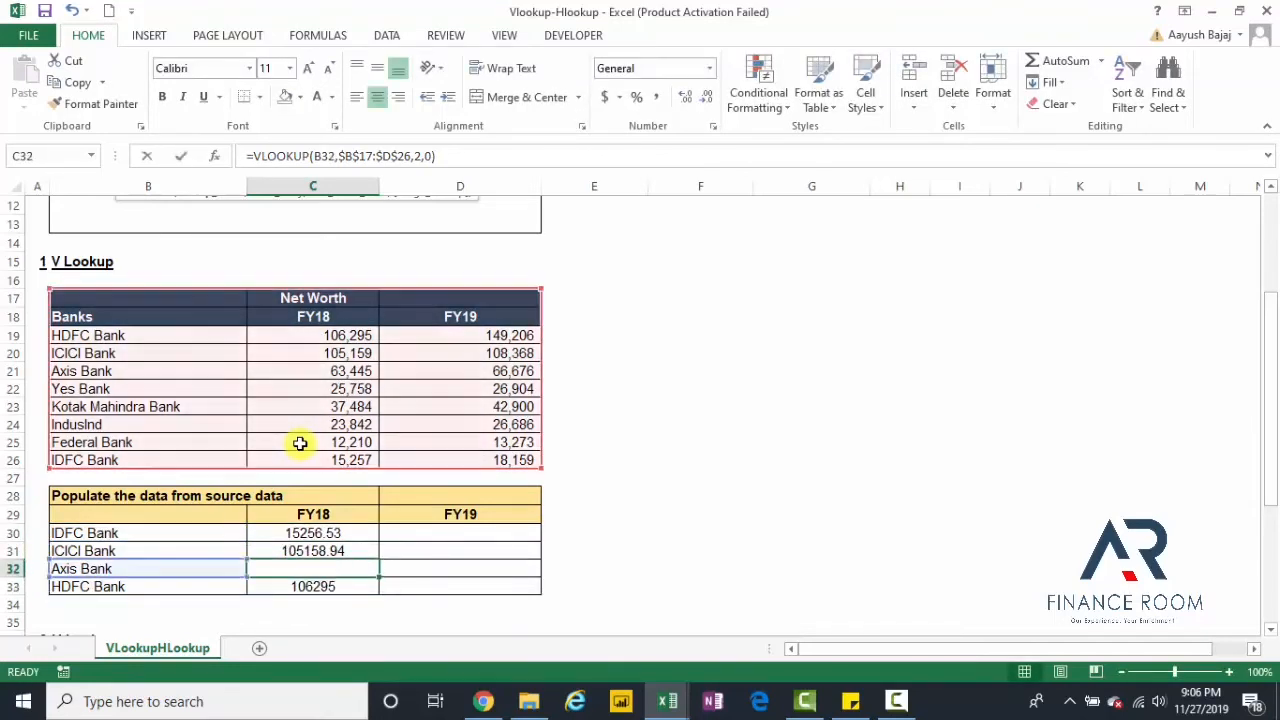
key(Escape)
key(Up)
key(F2)
key(Escape)
key(Up)
key(F2)
key(Escape)
Step: Start a VLOOKUP formula in the FY19 cell D30 with B30 as the lookup value
key(Right)
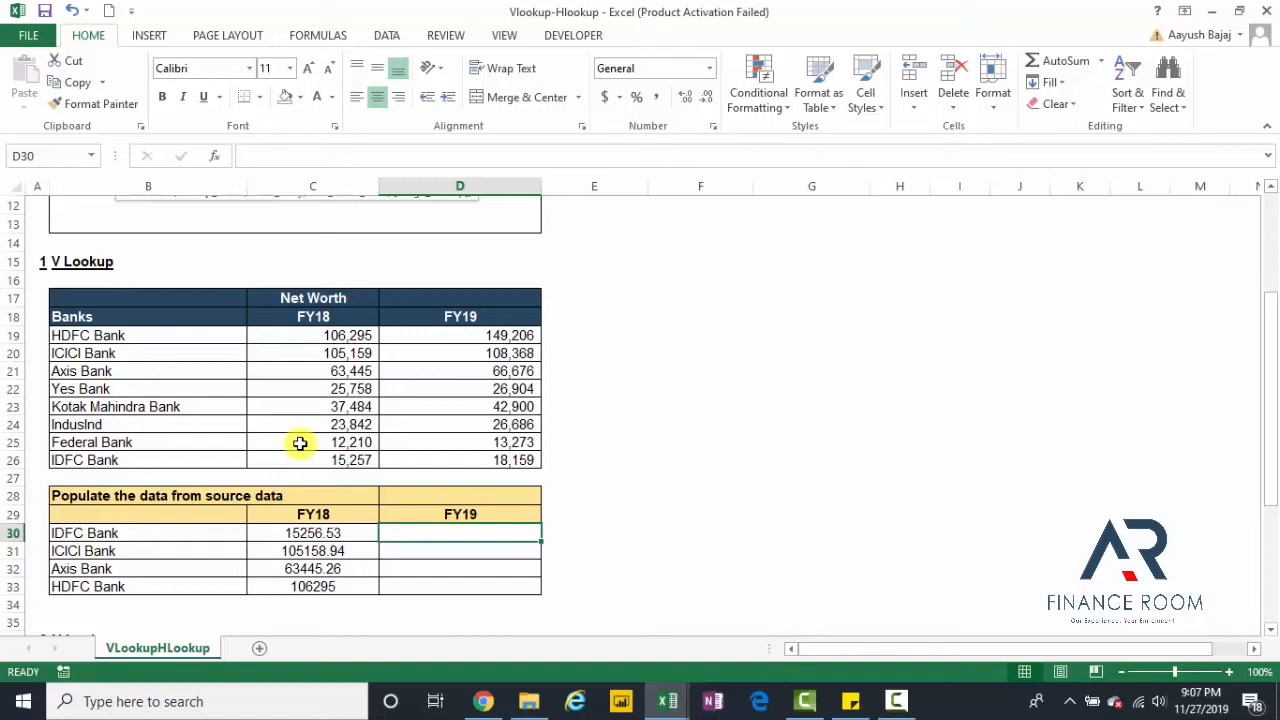
text(=VLOOKUP()
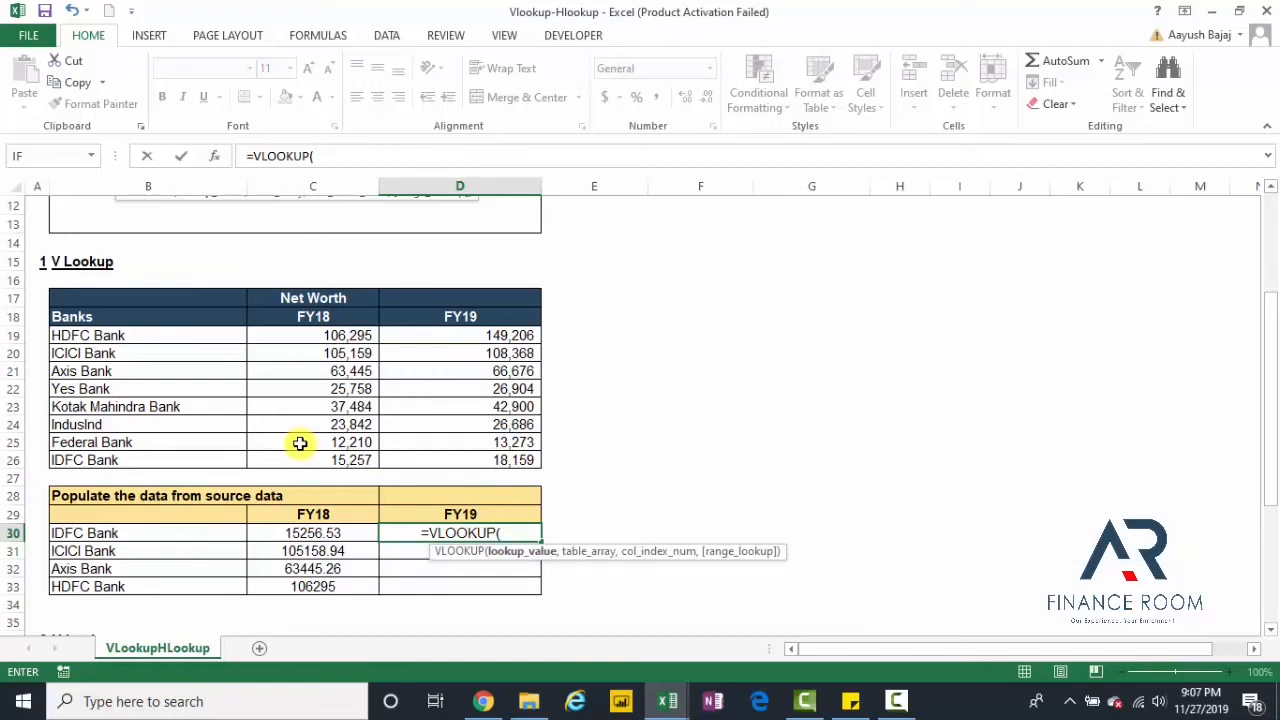
key(Left)
key(Left)
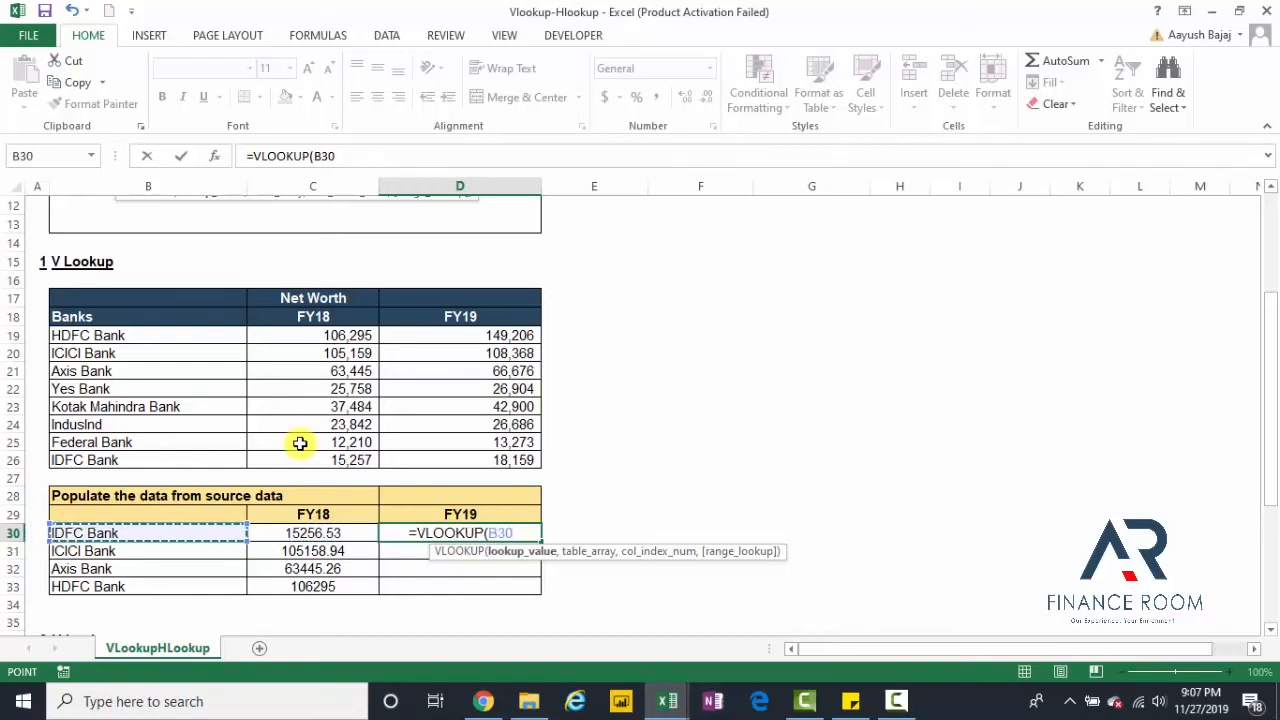
text(,)
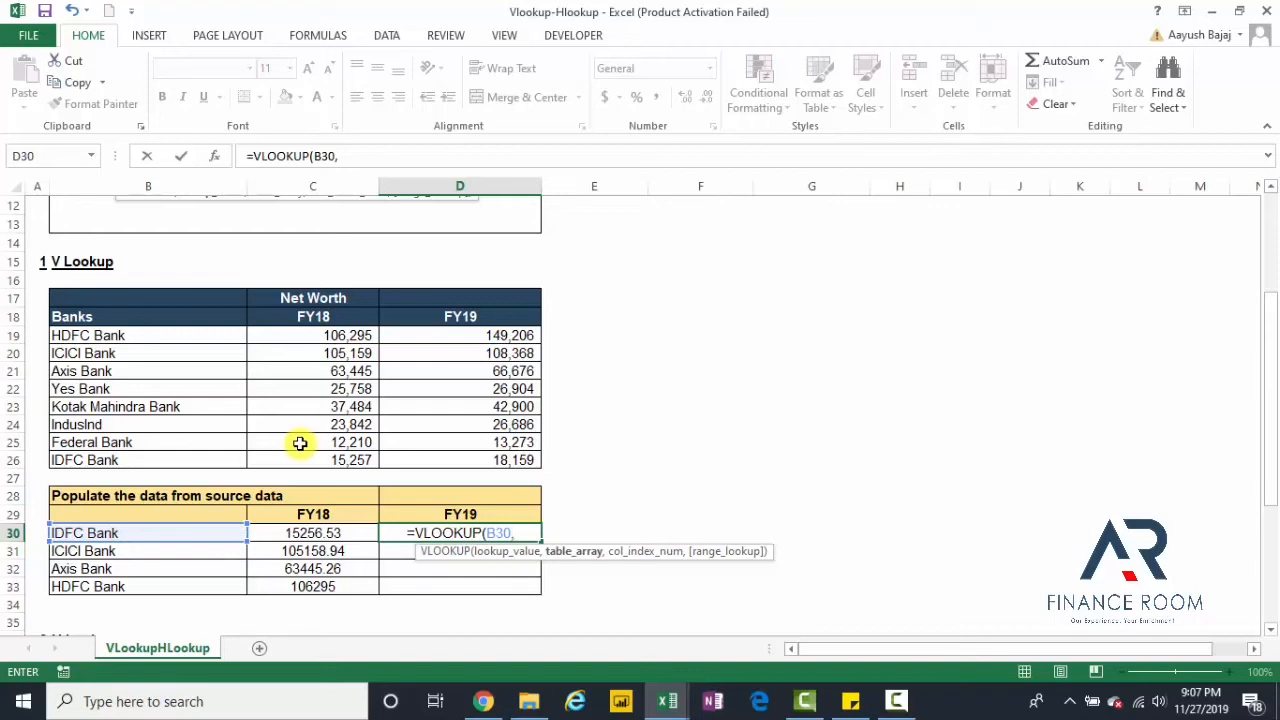
Step: Set the D30 formula's table array to the absolute range $B$17:$D$26 and continue to the column index argument
key(Up)
key(Up)
key(Up)
key(Up)
key(Up)
key(Up)
key(Up)
key(Up)
key(Up)
key(Up)
key(Up)
key(Up)
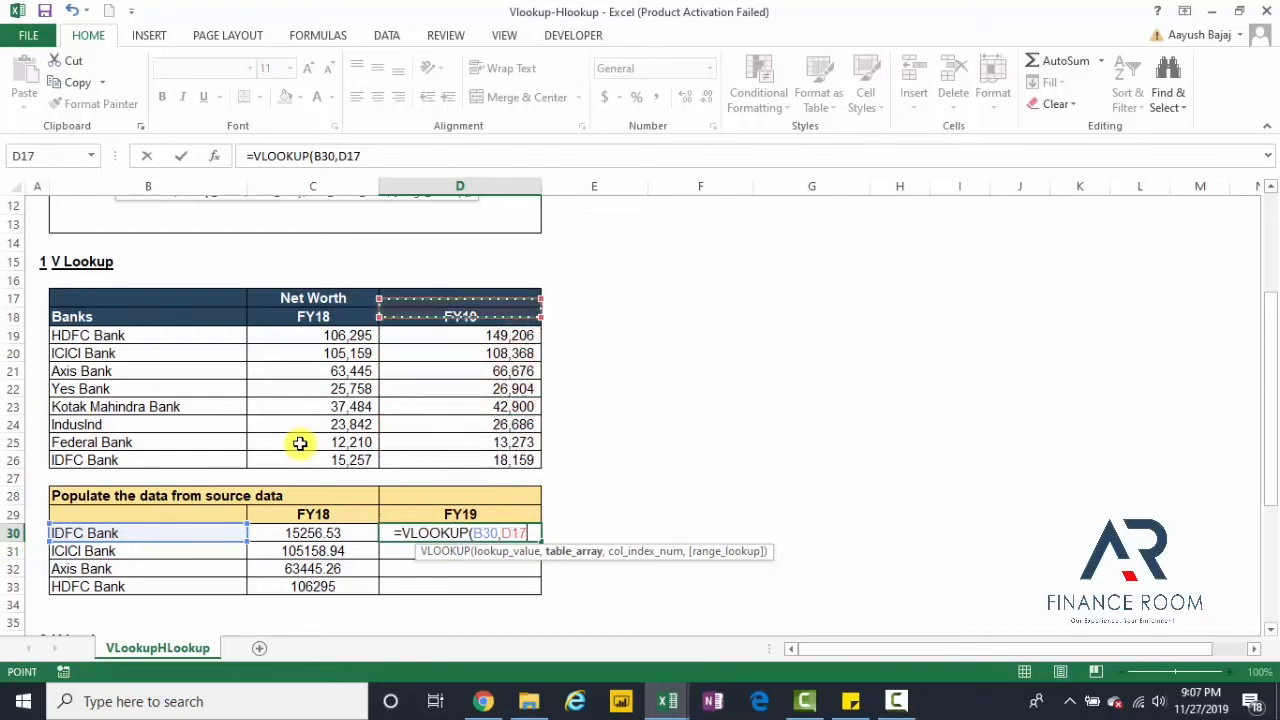
key(Left)
key(Left)
key(shift+Right)
key(shift+Right)
key(shift+Down)
key(shift+Down)
key(shift+Down)
key(shift+Down)
key(shift+Down)
key(shift+Down)
key(shift+Down)
key(shift+Down)
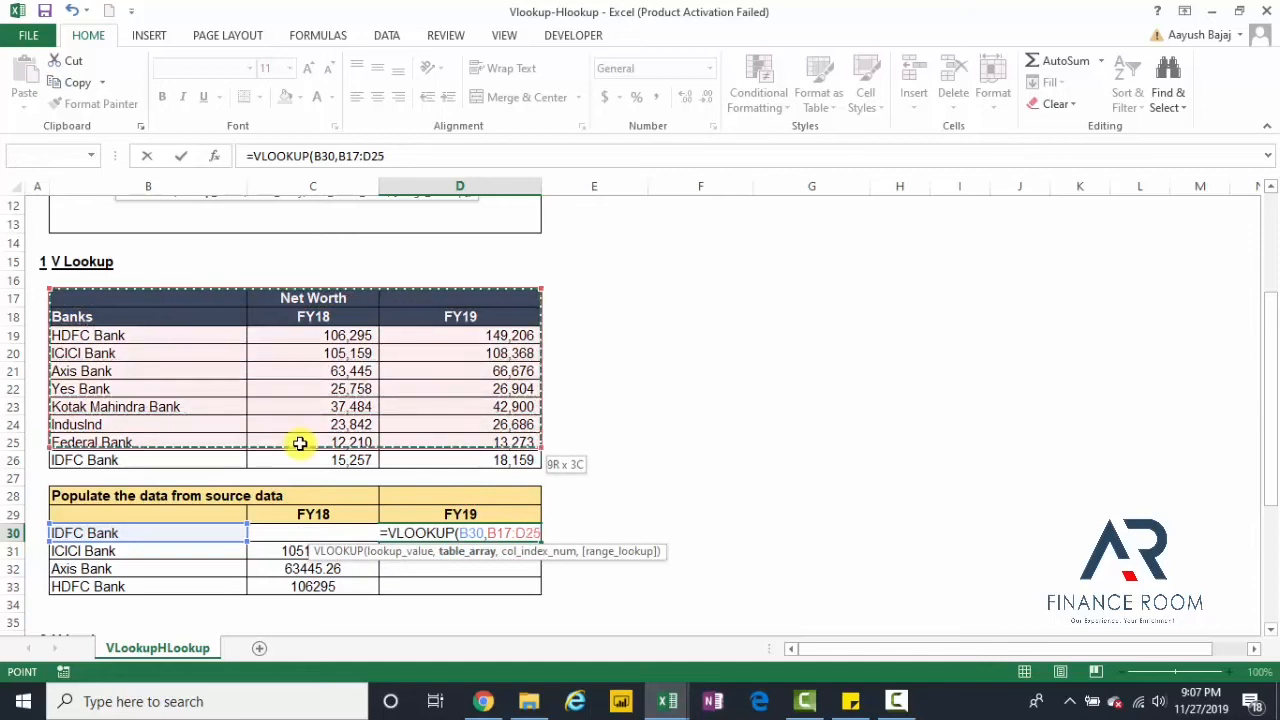
key(shift+Down)
key(F4)
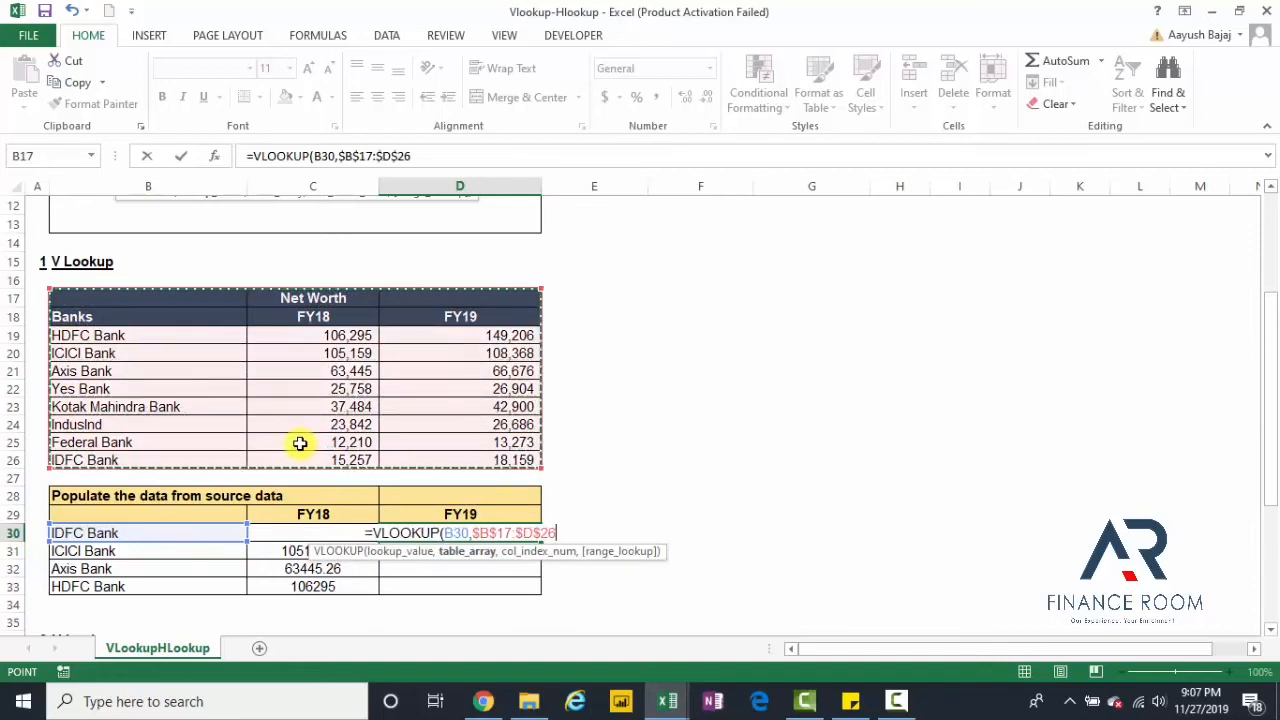
text(,)
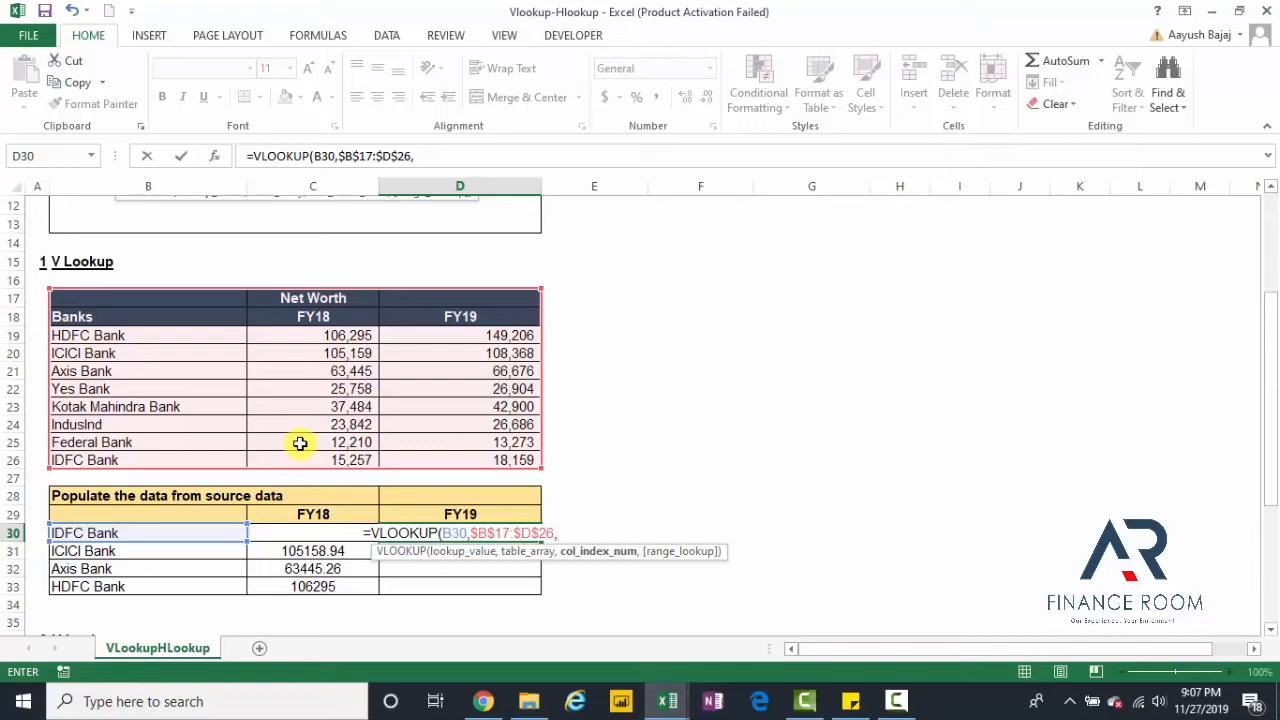
Step: Complete the D30 VLOOKUP formula with column index 3 and range lookup 0 for an exact match
text(3)
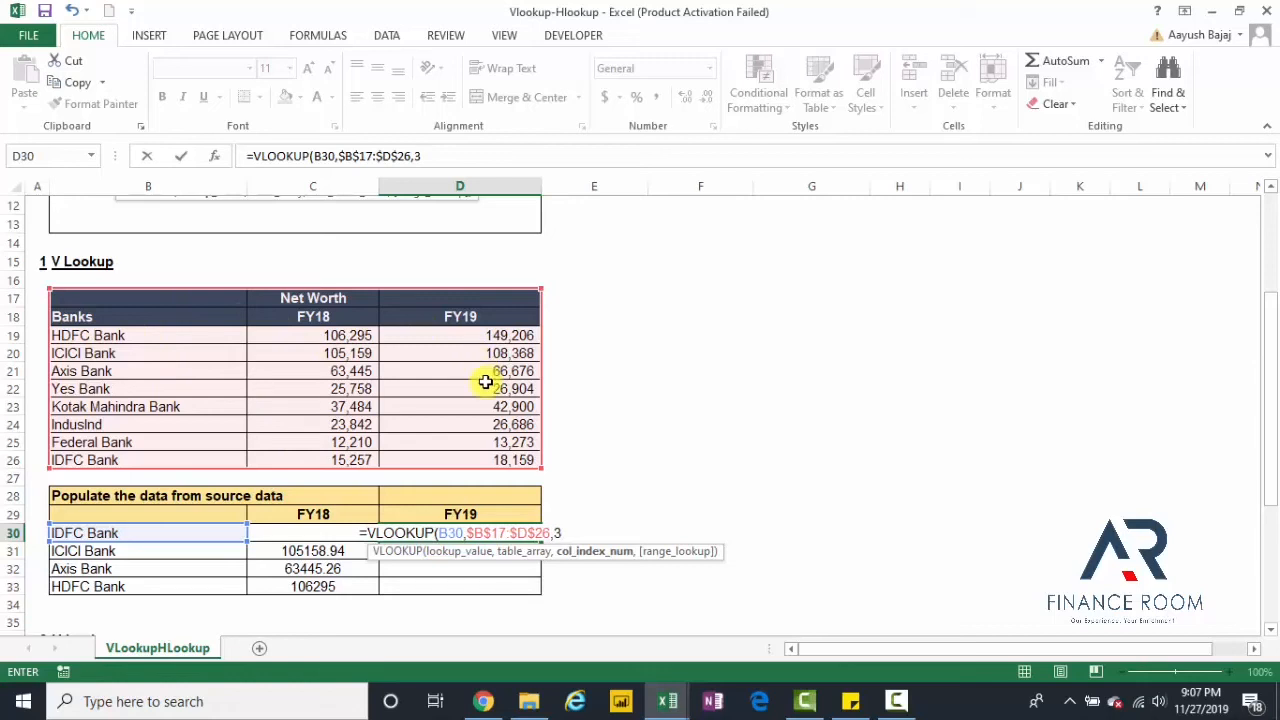
text(,)
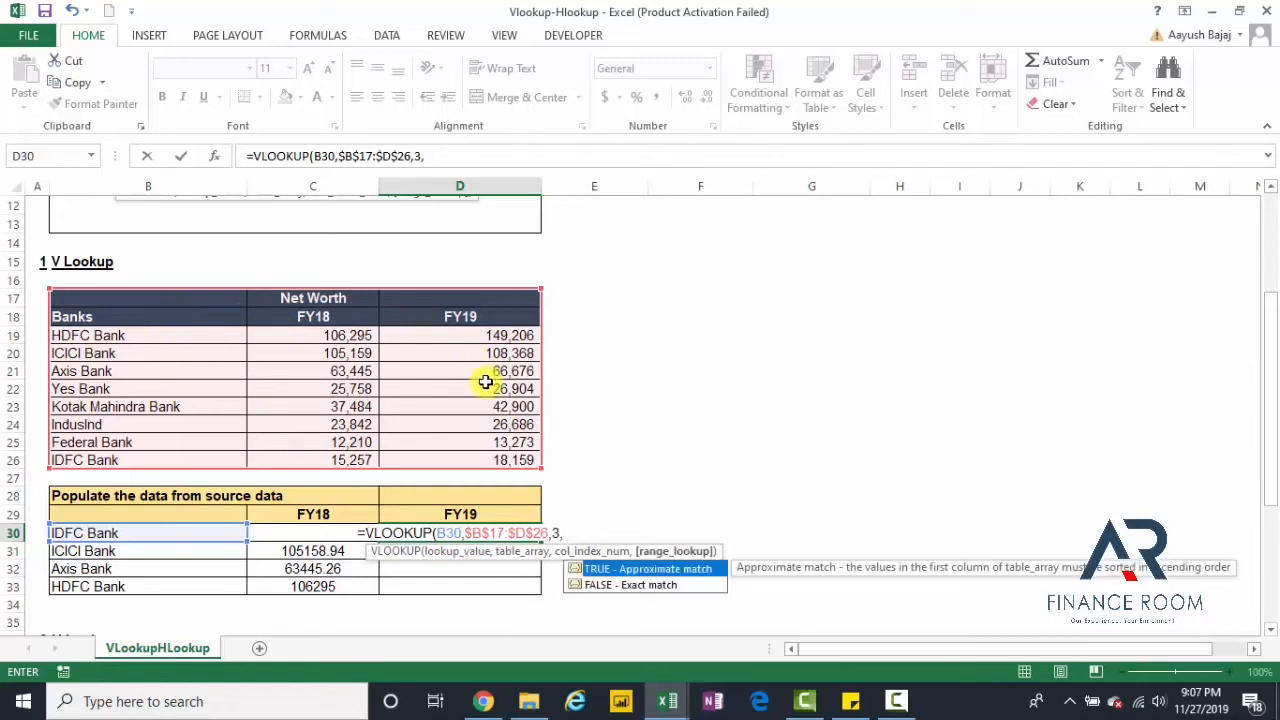
text(0))
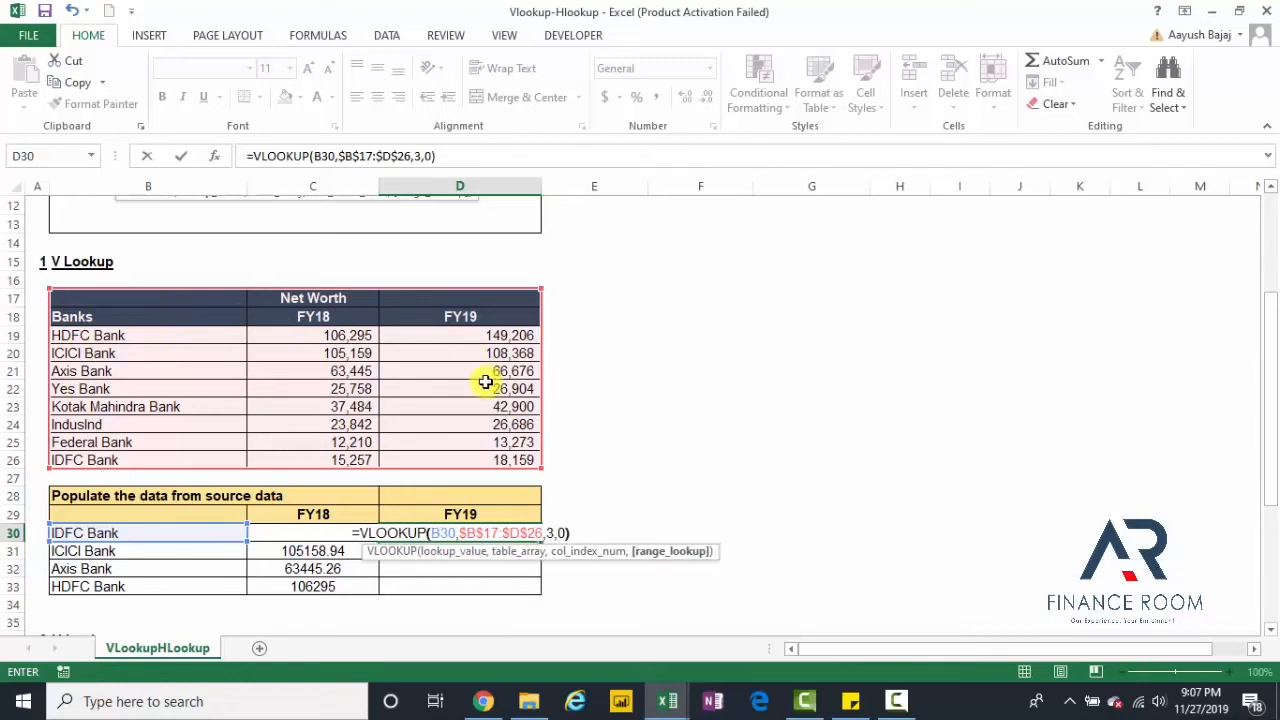
key(ctrl+Return)
Step: Fill the FY19 VLOOKUP formula from D30 down to D33
key(shift+Down)
key(shift+Down)
key(shift+Down)
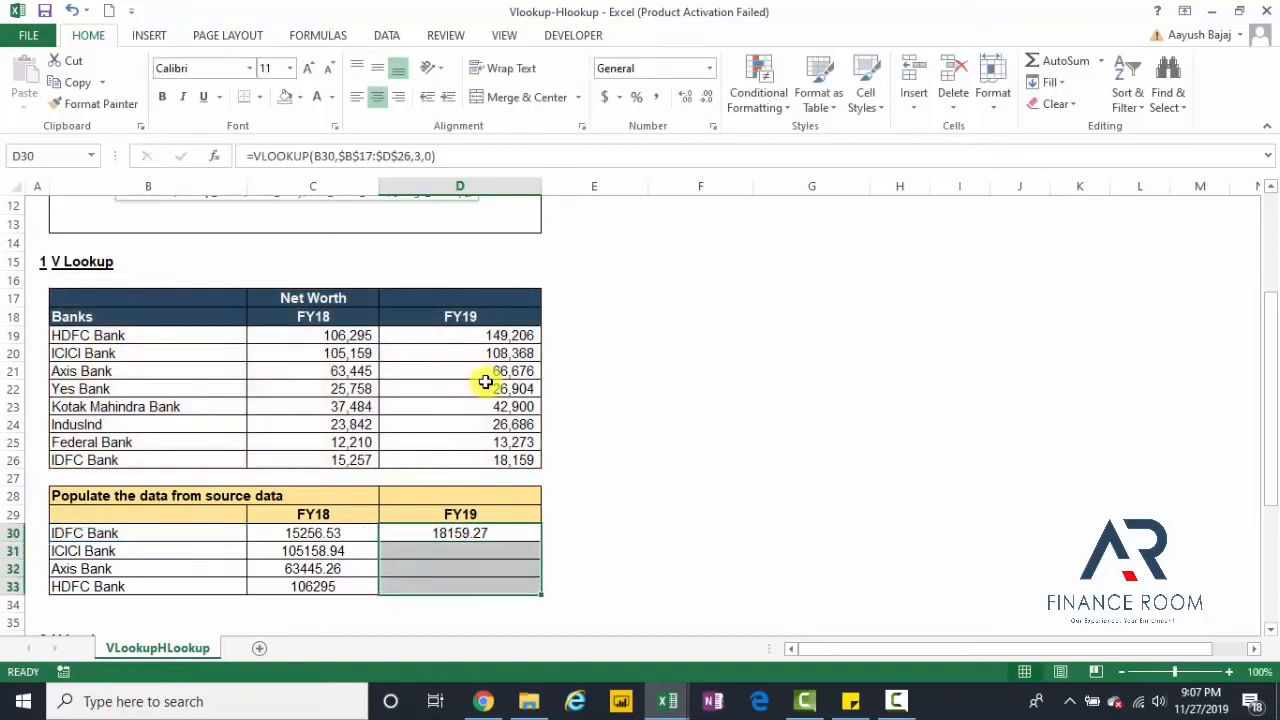
key(ctrl+d)
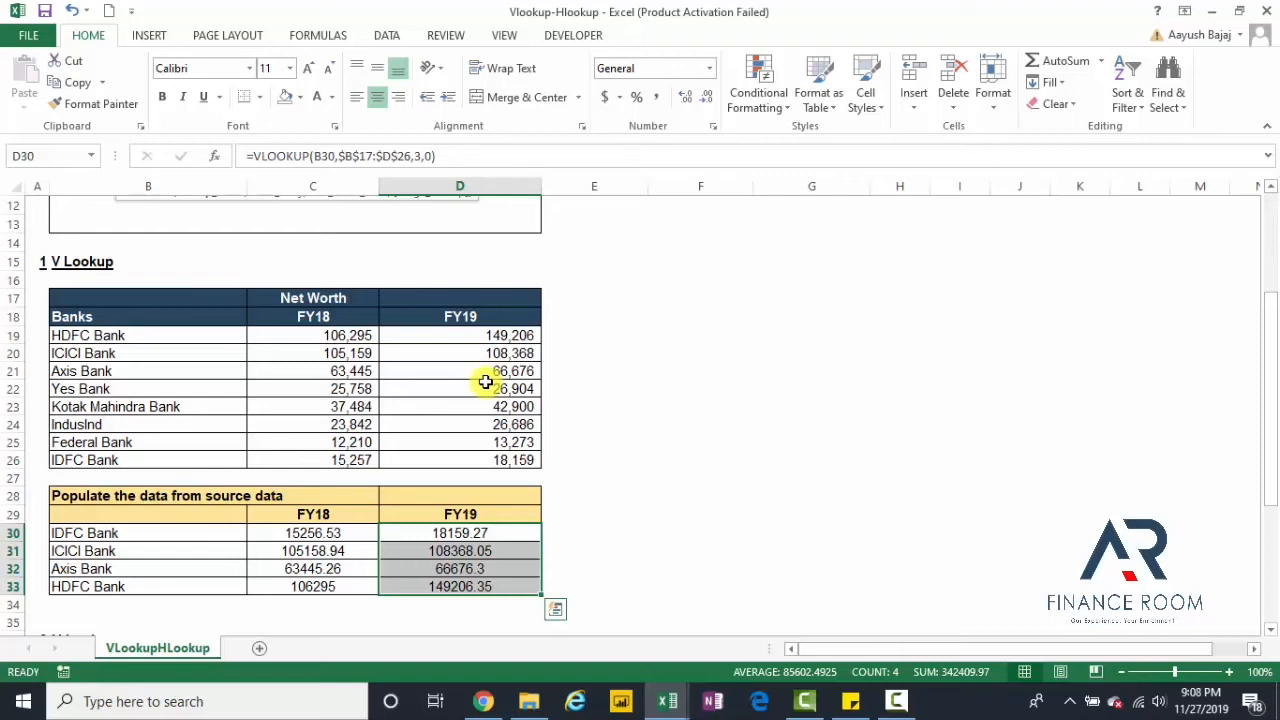
Step: Examine the H Lookup section's source table and the Sales and Profit headings of the table to populate
key(Down)
key(Down)
key(Down)
key(Down)
key(Down)
key(Down)
key(Down)
key(Down)
key(Down)
key(Down)
key(Down)
key(Down)
key(Down)
key(Down)
key(Down)
key(Down)
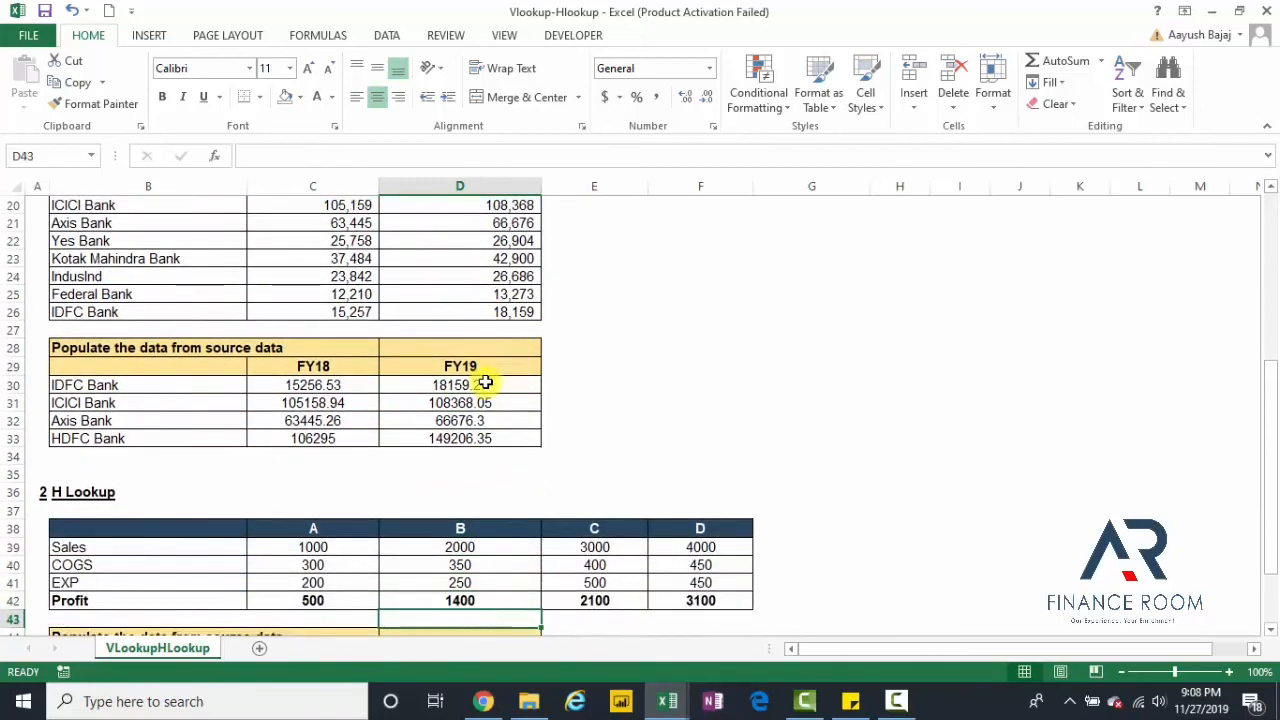
key(Down)
key(Down)
key(Down)
key(Down)
key(Down)
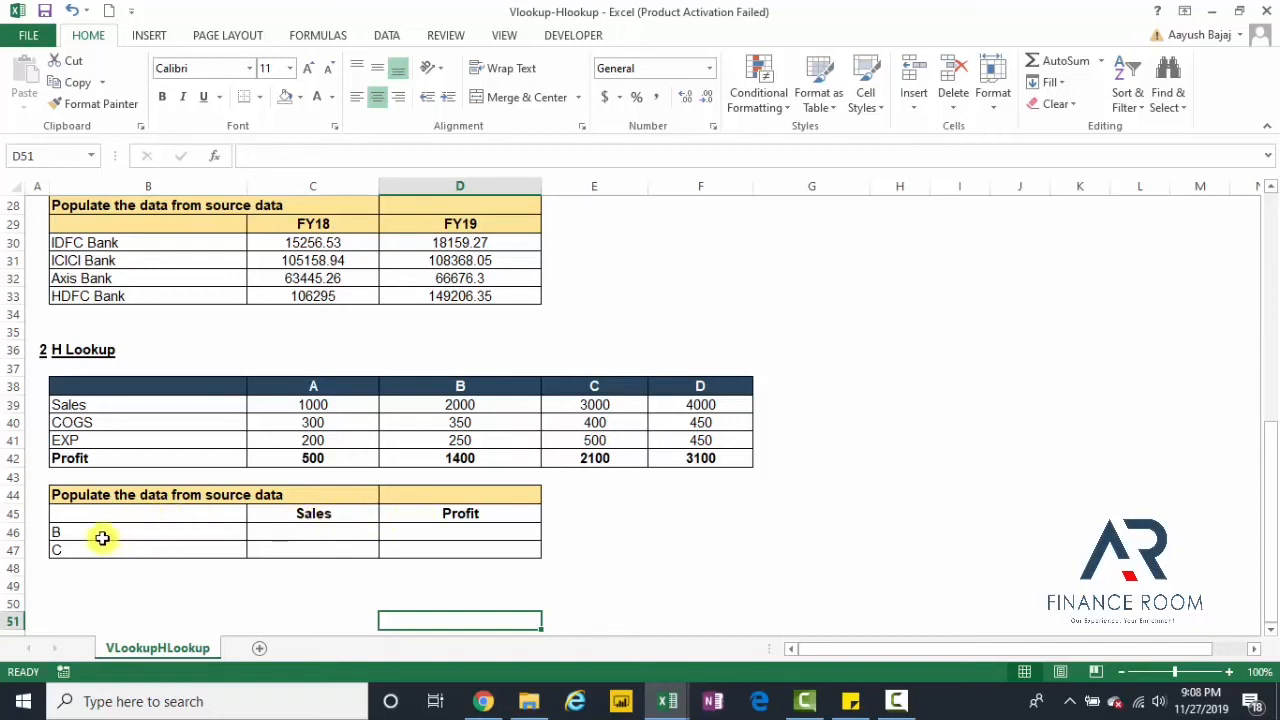
click(272, 523)
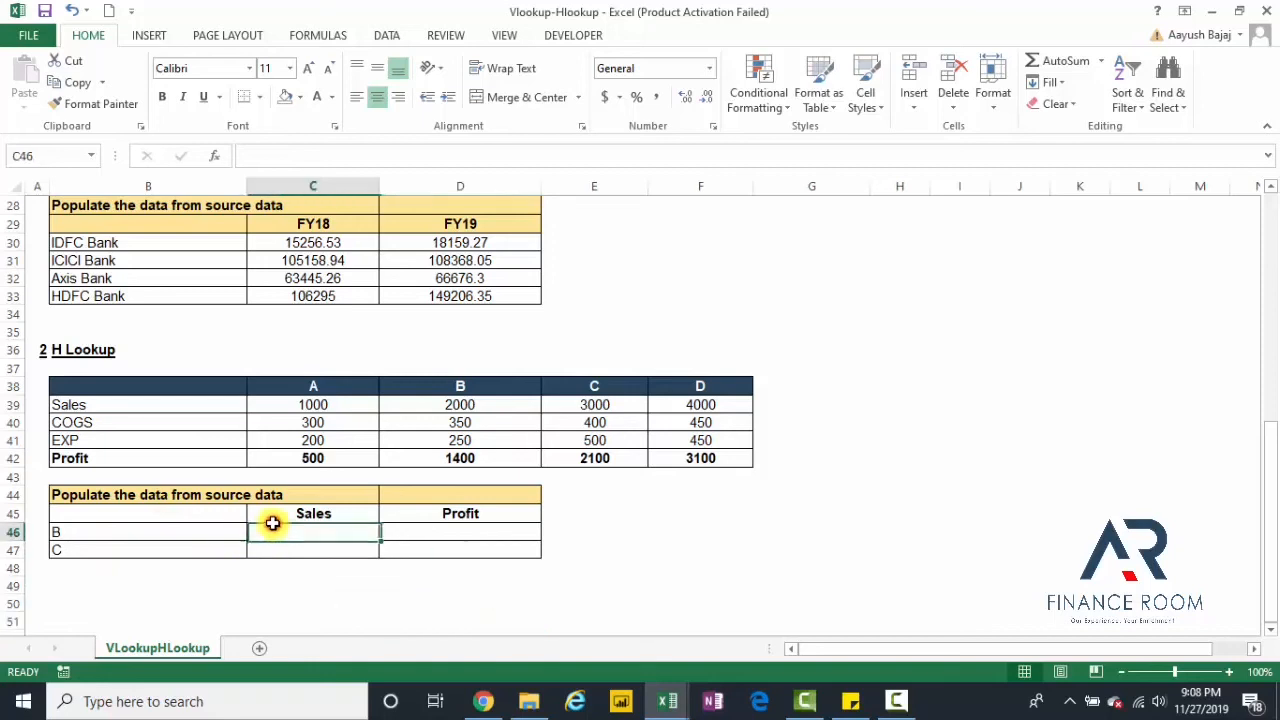
drag(257, 516, 480, 514)
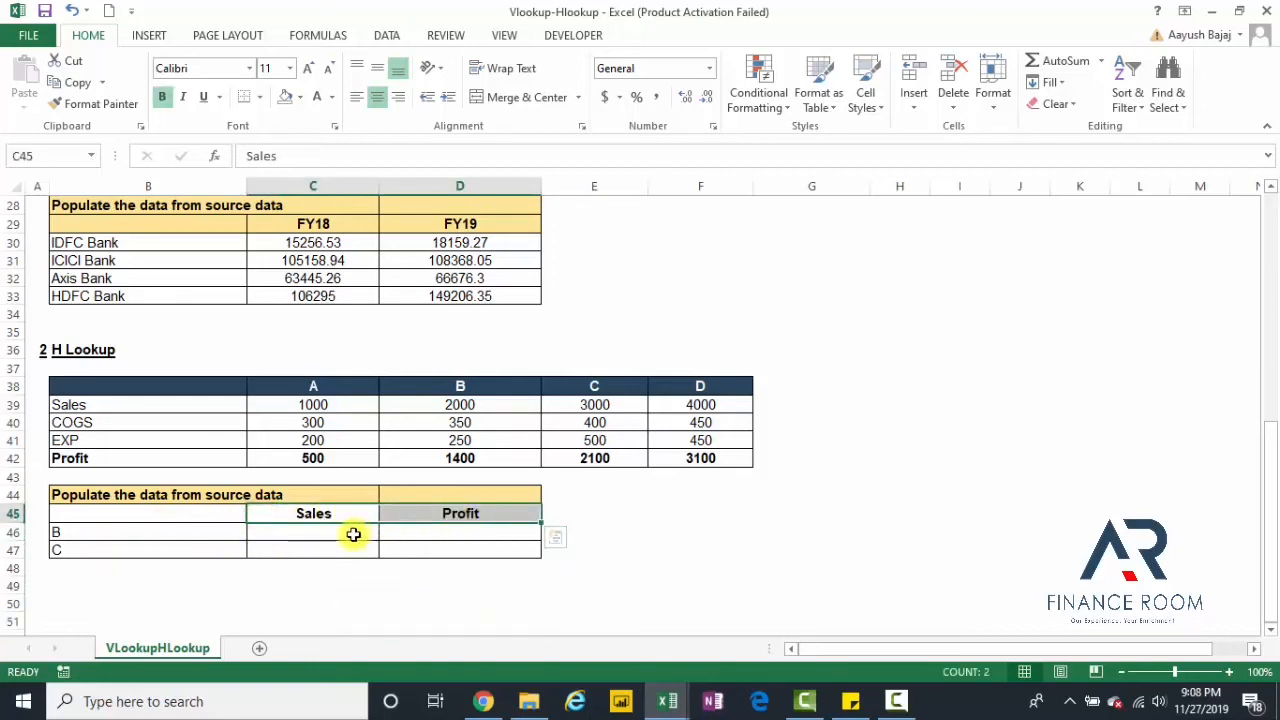
Step: Start an HLOOKUP formula in the Sales cell C46 with B46 as the lookup value
click(353, 535)
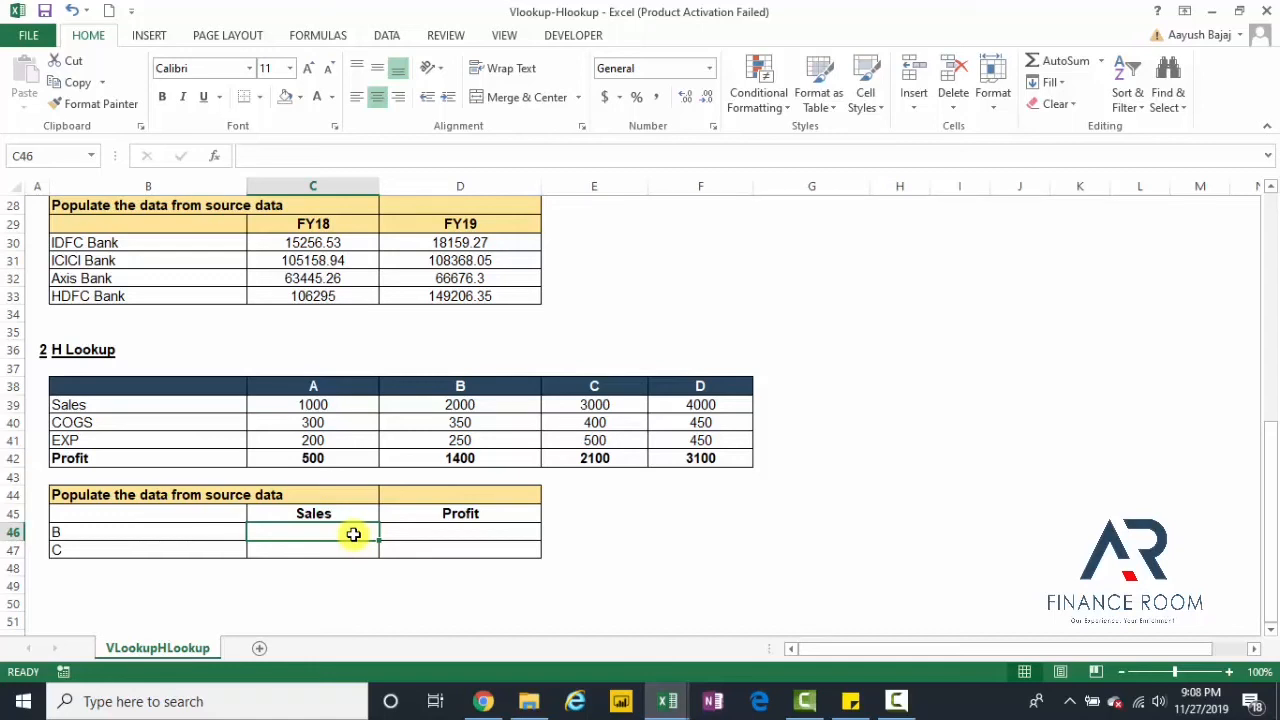
text(=)
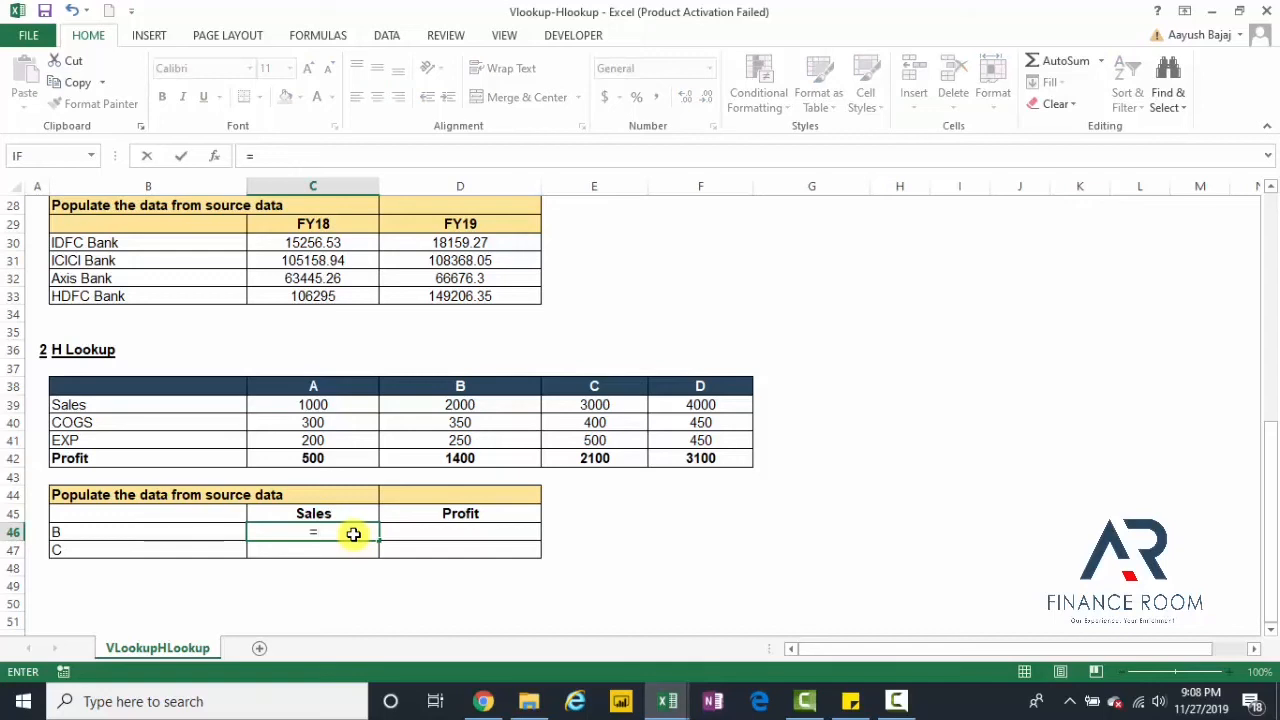
text(HLOOKUP()
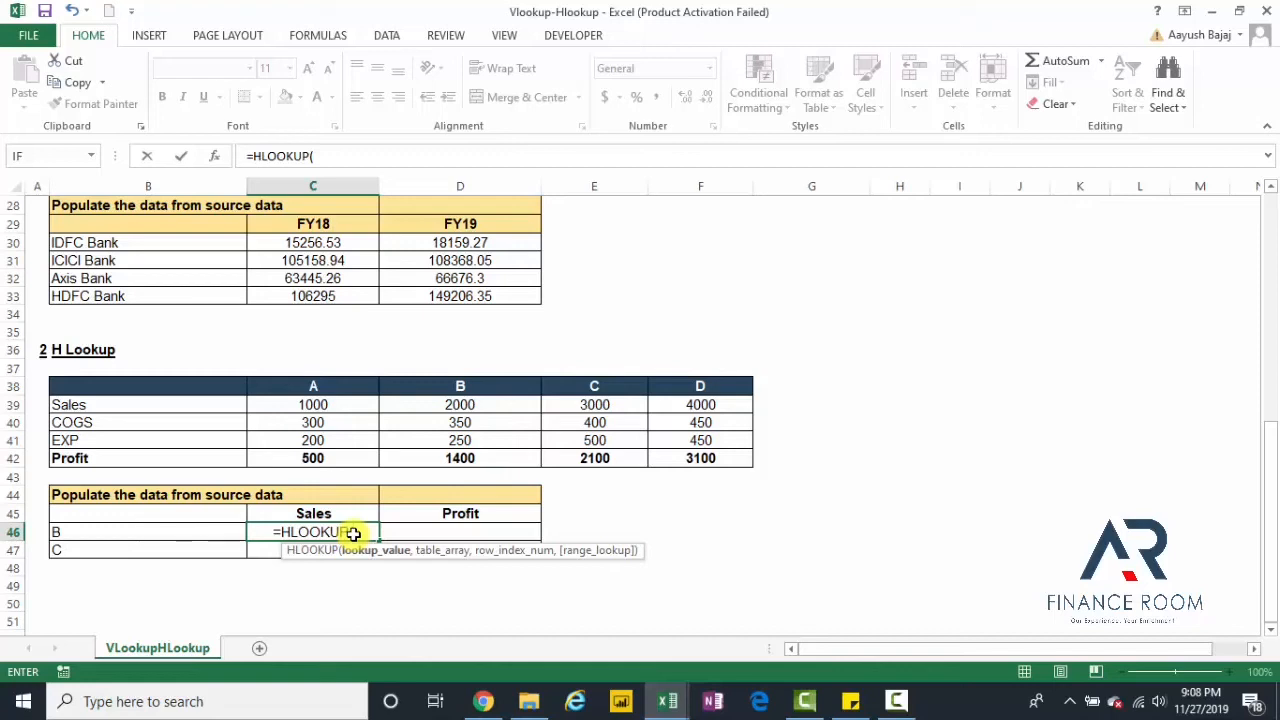
key(Up)
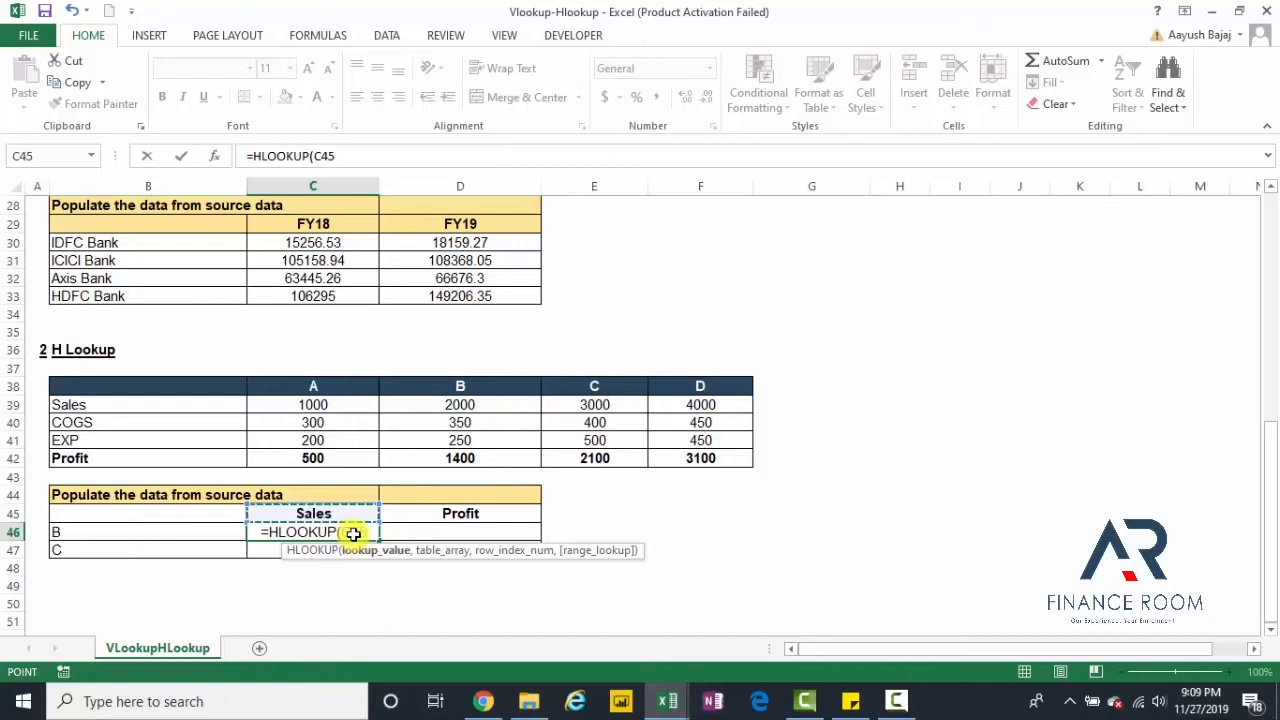
key(Left)
key(Down)
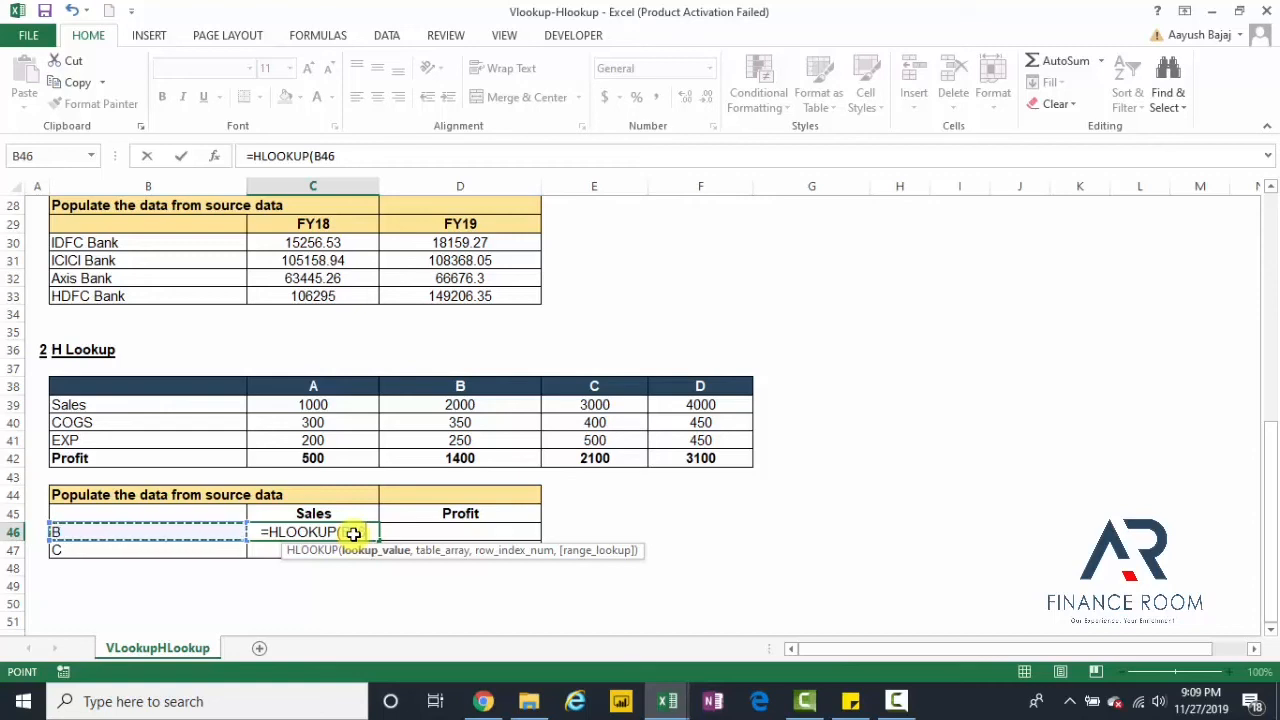
Step: Set the C46 formula's table array to the absolute range $B$38:$F$42
text(,)
key(Up)
key(Up)
key(Up)
key(Up)
key(Up)
key(Up)
key(Up)
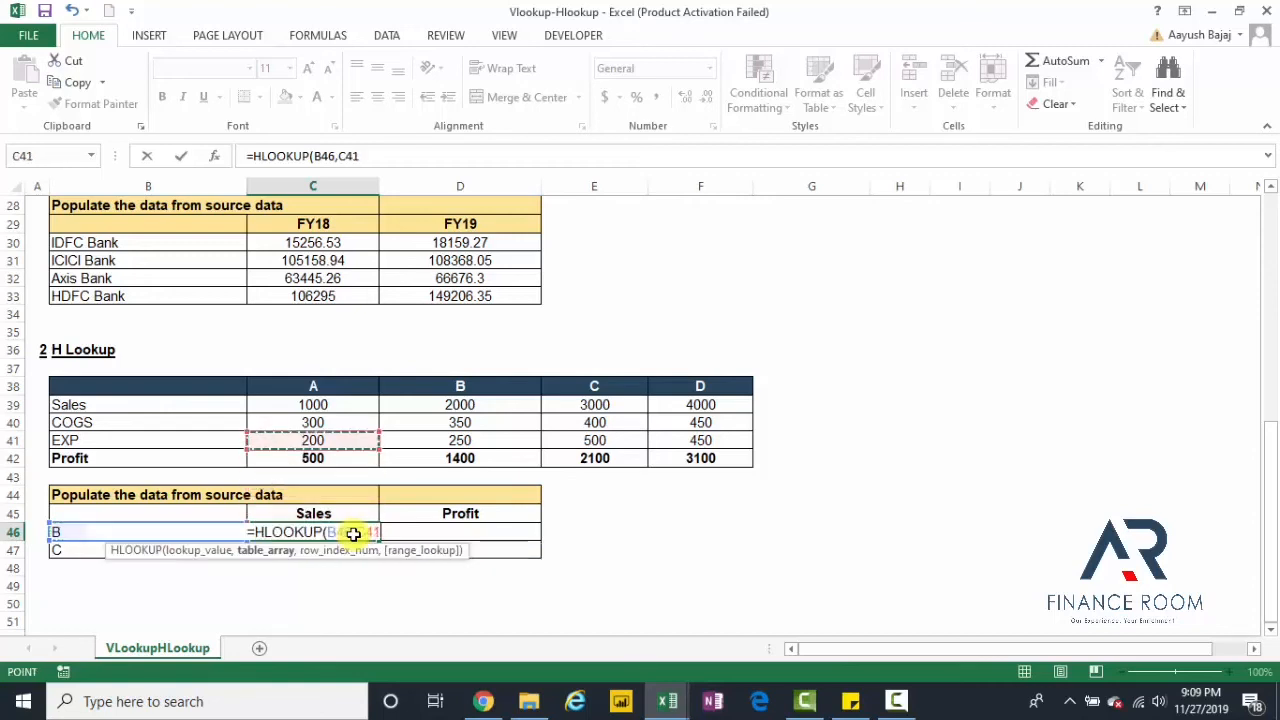
key(Left)
key(Up)
key(shift+Right)
key(shift+Right)
key(shift+Right)
key(shift+Right)
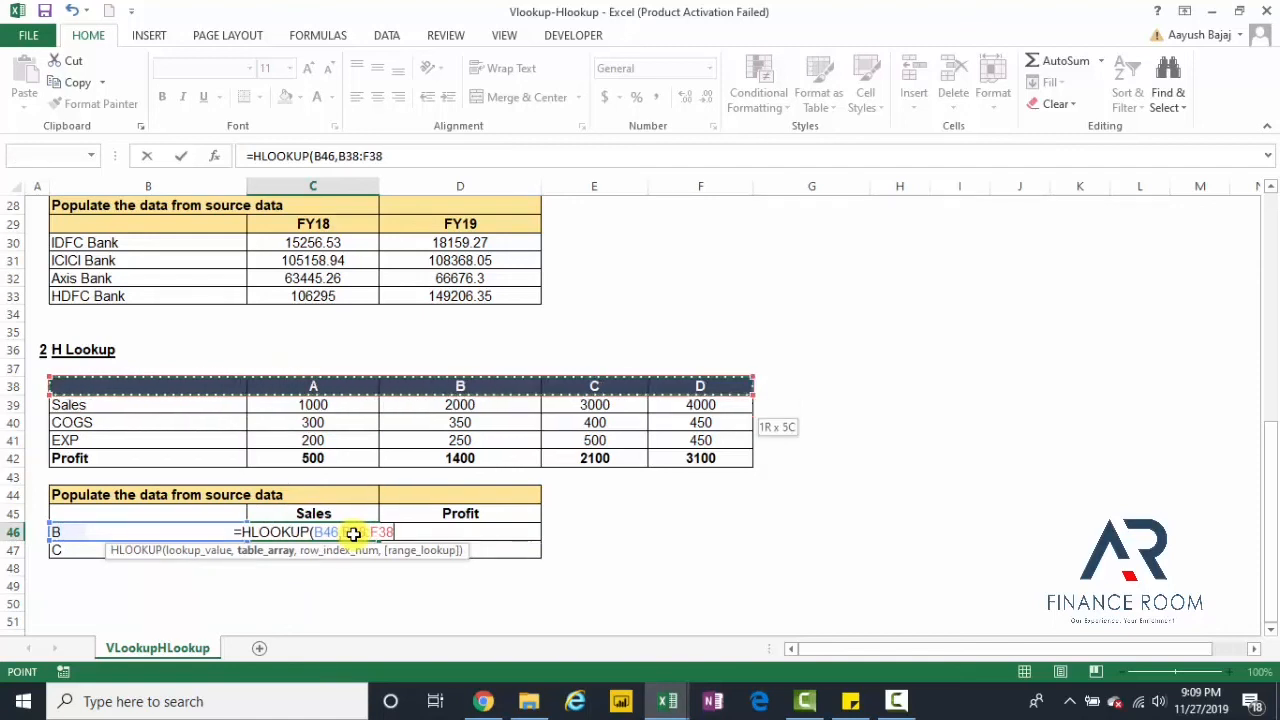
key(shift+Down)
key(shift+Down)
key(shift+Down)
key(shift+Down)
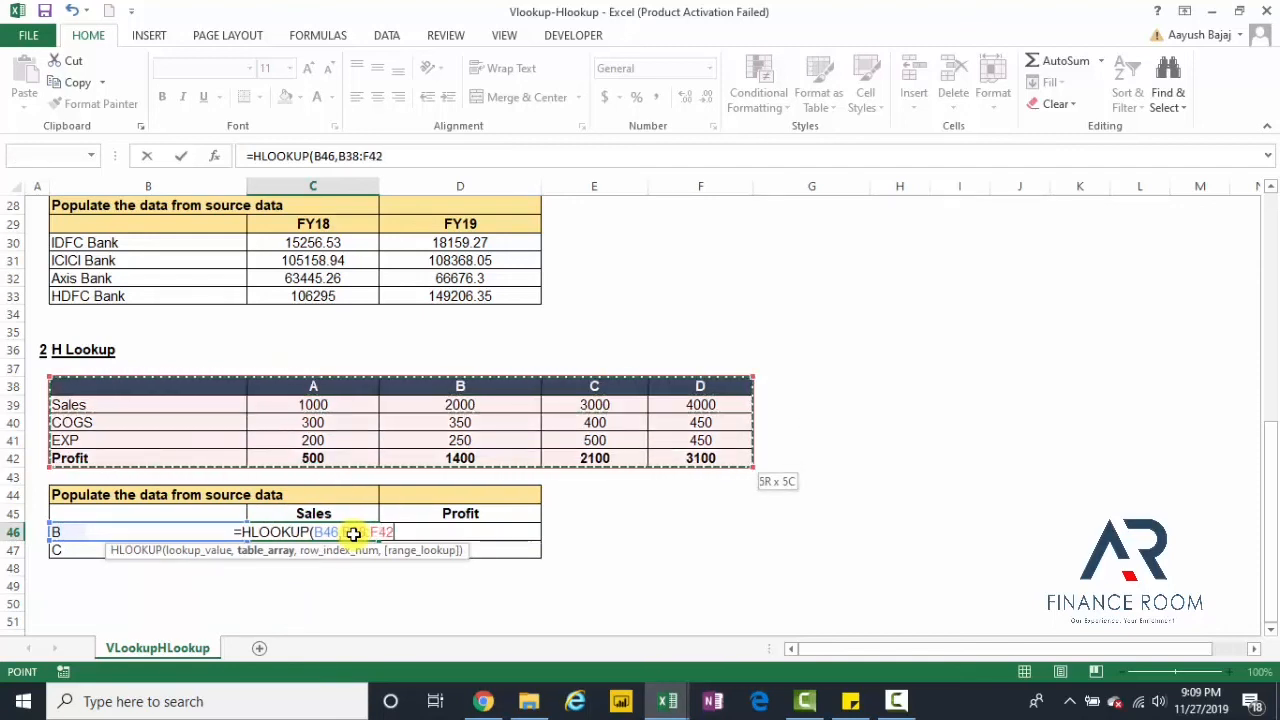
key(F4)
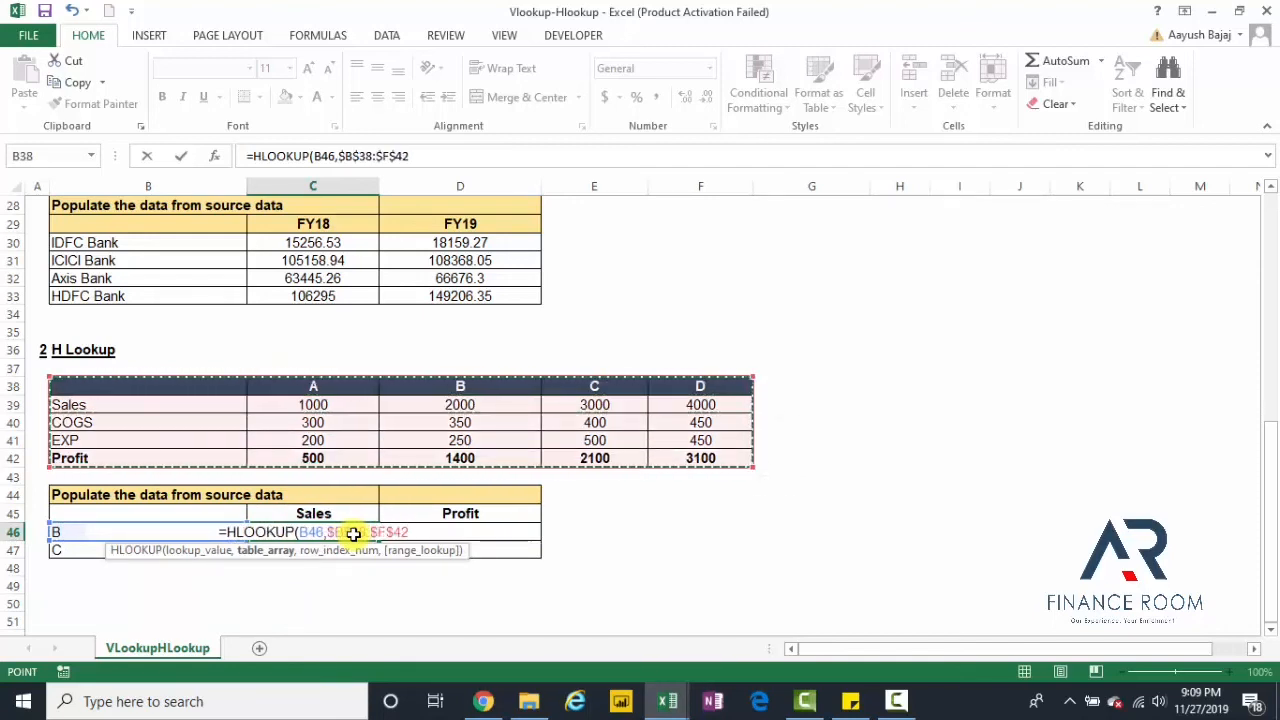
Step: Complete the C46 HLOOKUP formula with row index 2 and range lookup 0 for an exact match
text(,)
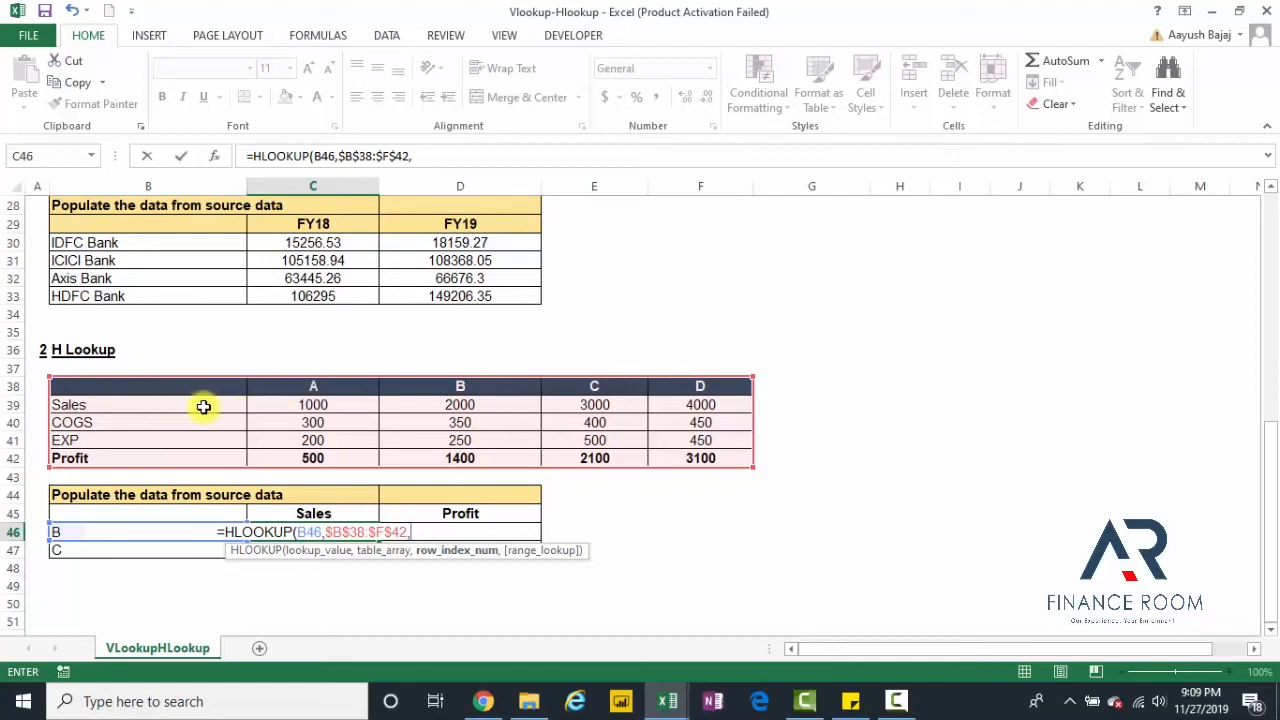
text(2)
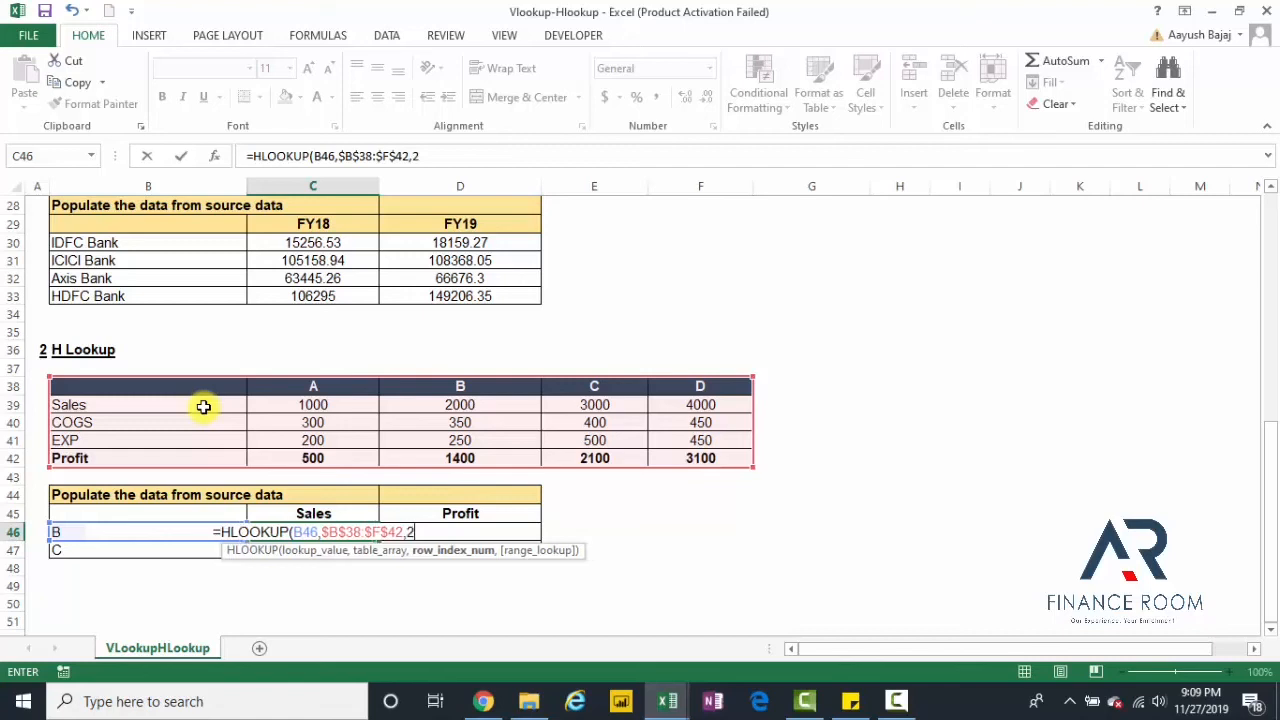
text(,)
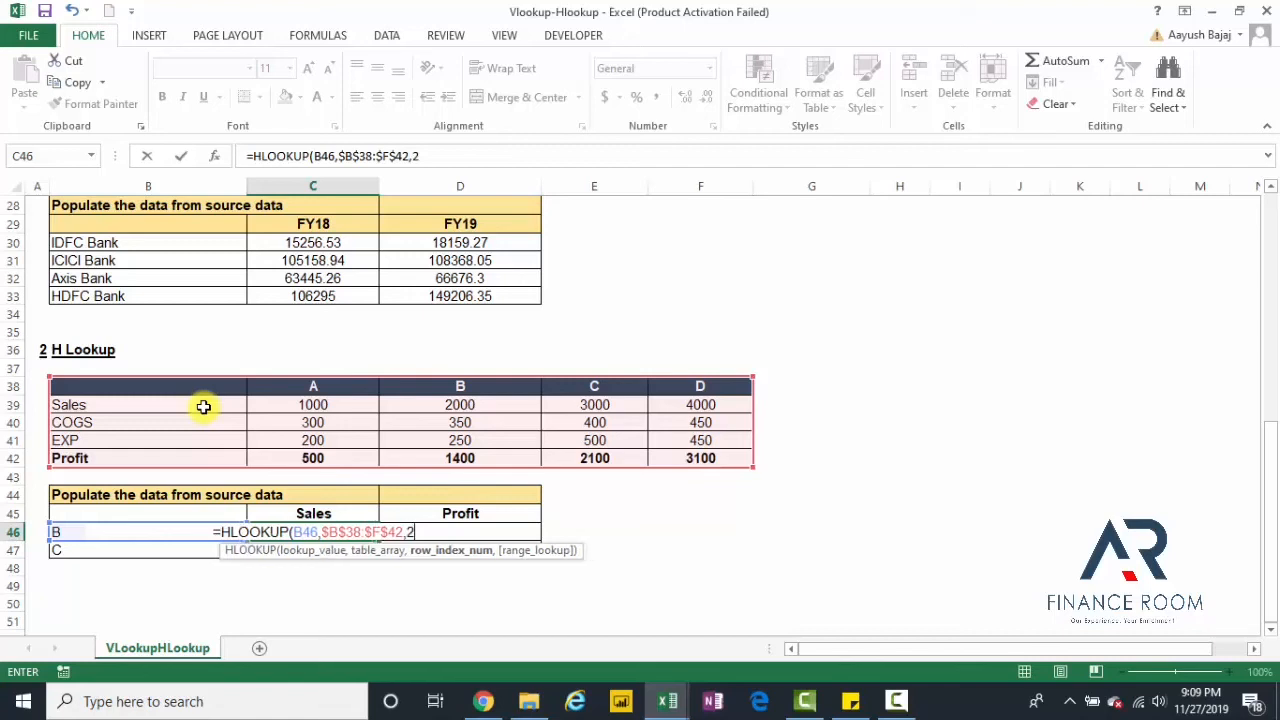
text(0)
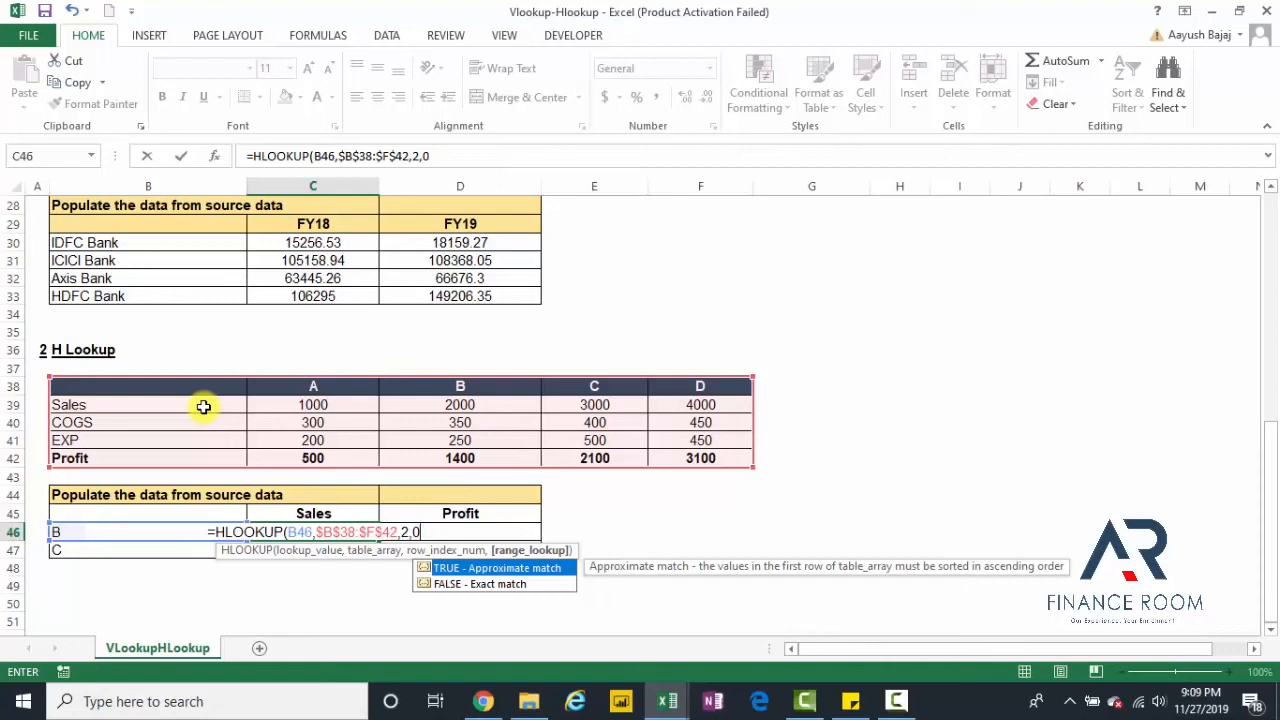
text())
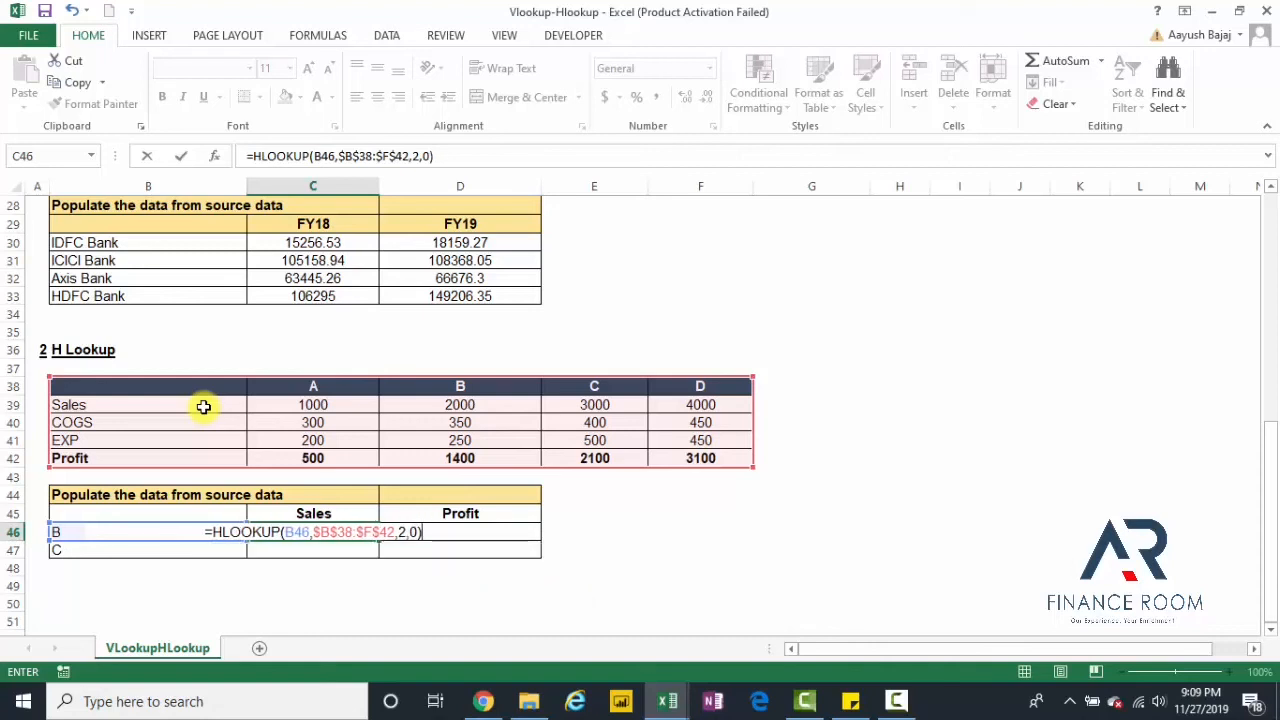
key(Return)
Step: Copy the Sales HLOOKUP formula from C46 to C47
key(Up)
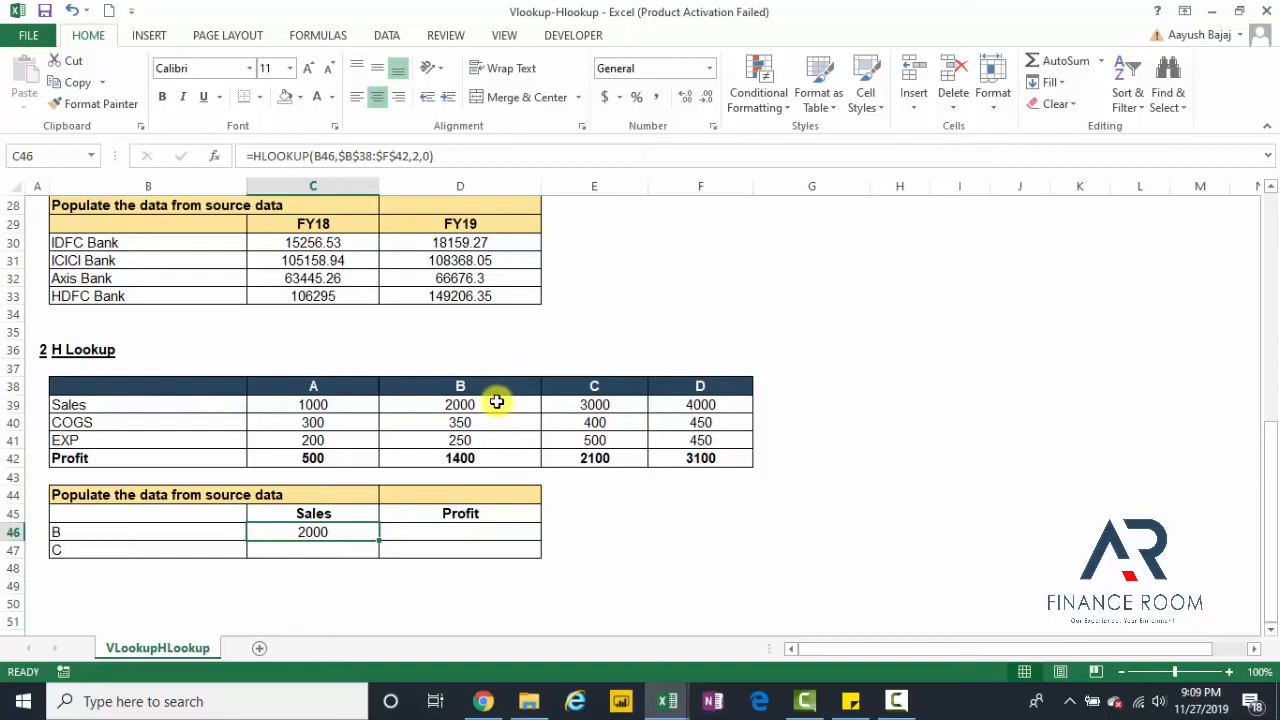
key(ctrl+c)
key(Down)
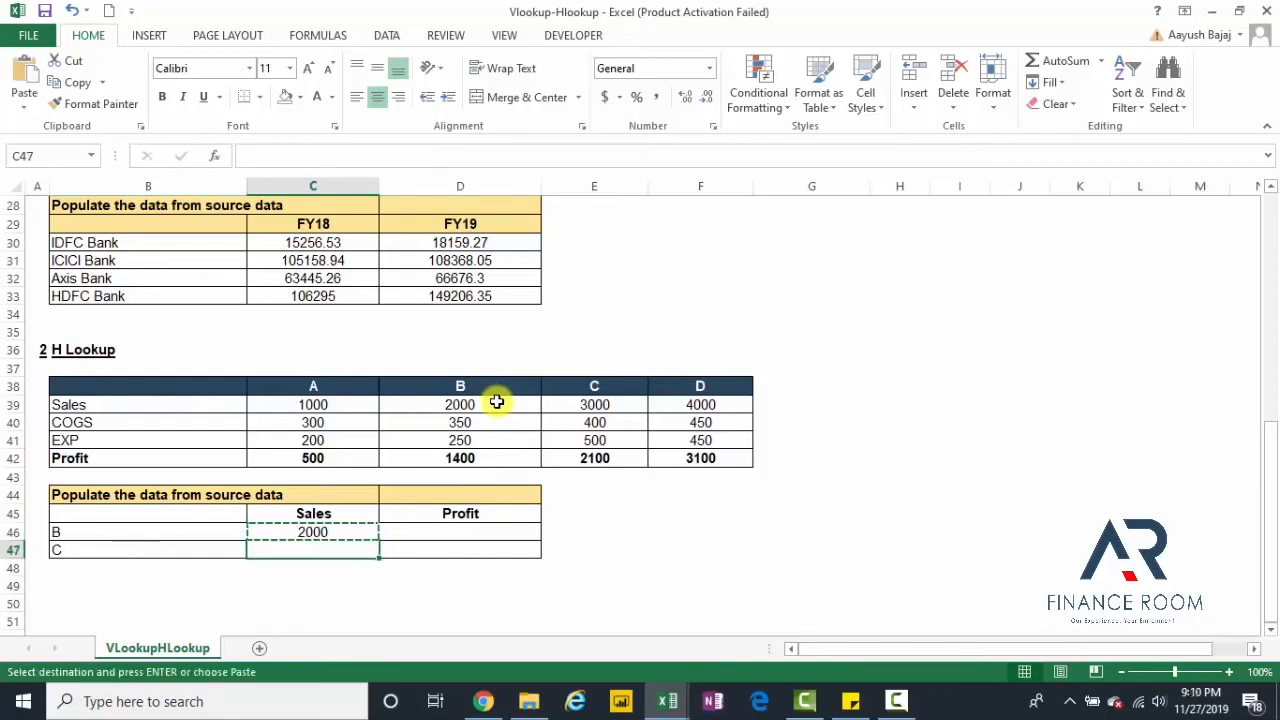
key(Return)
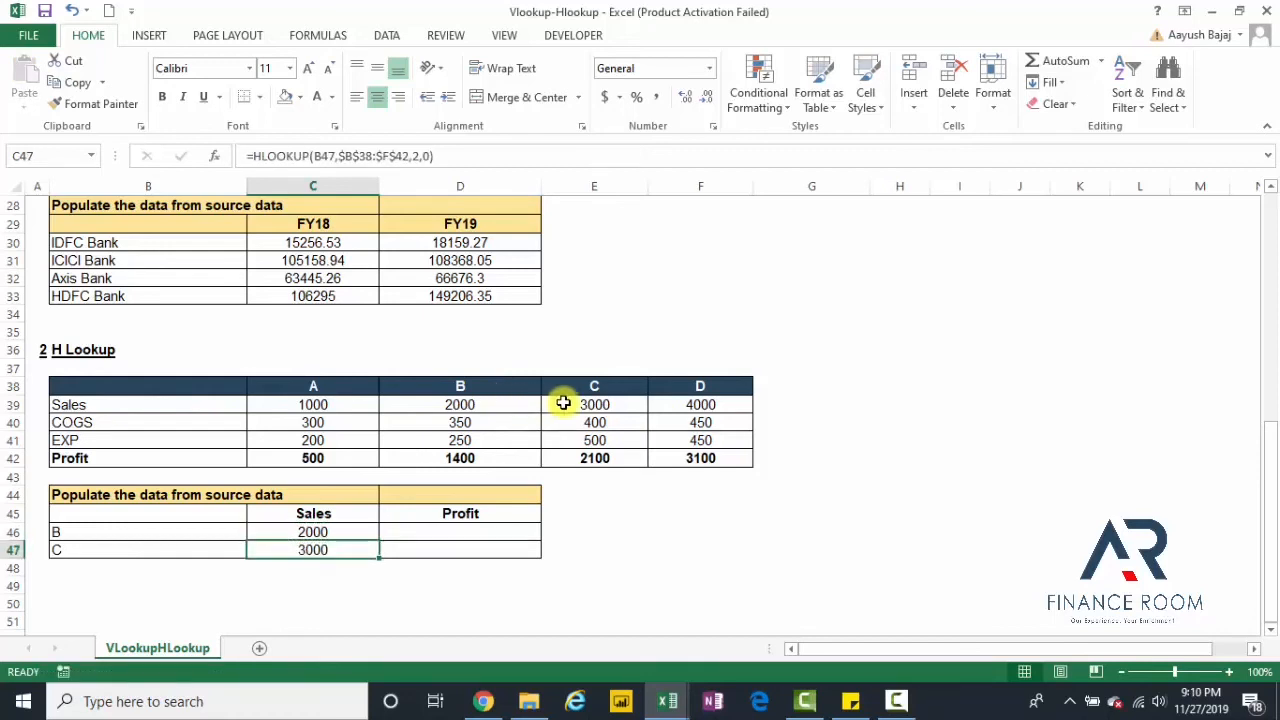
Step: Start an HLOOKUP formula in the Profit cell D46 with B46 as the lookup value
key(Right)
key(Up)
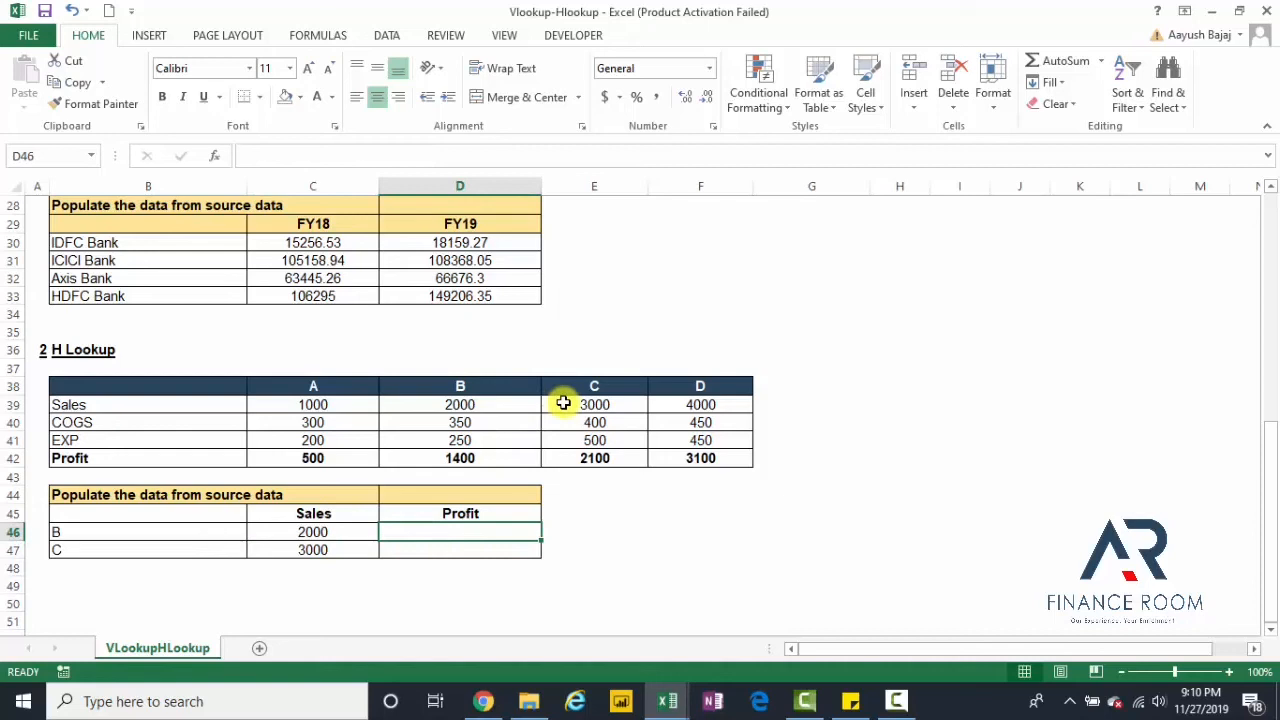
text(=)
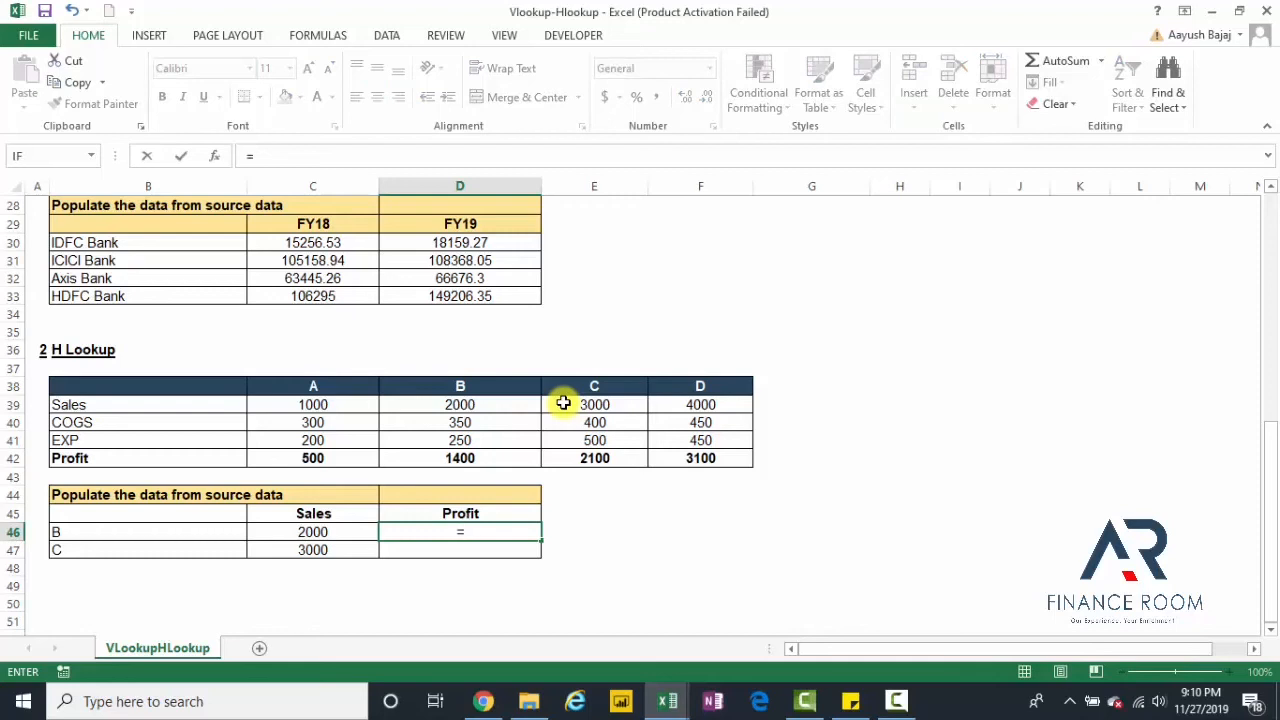
text(HLOOKUP()
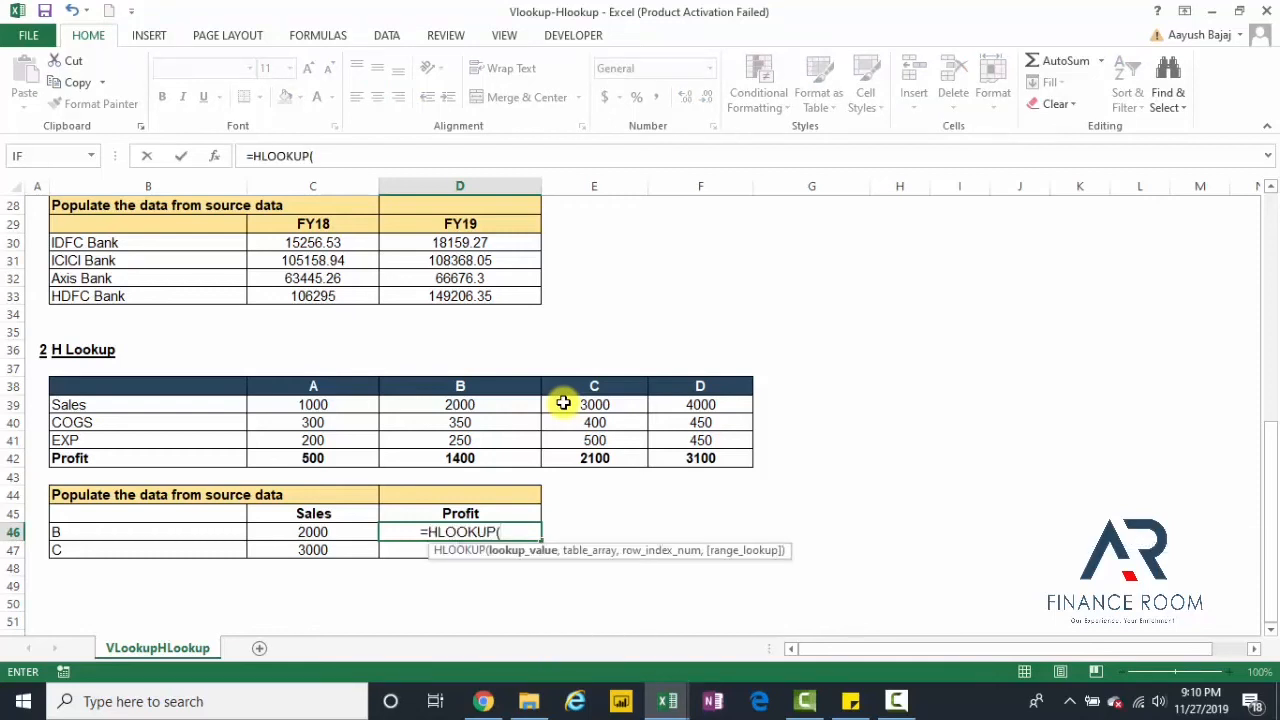
key(Left)
key(Left)
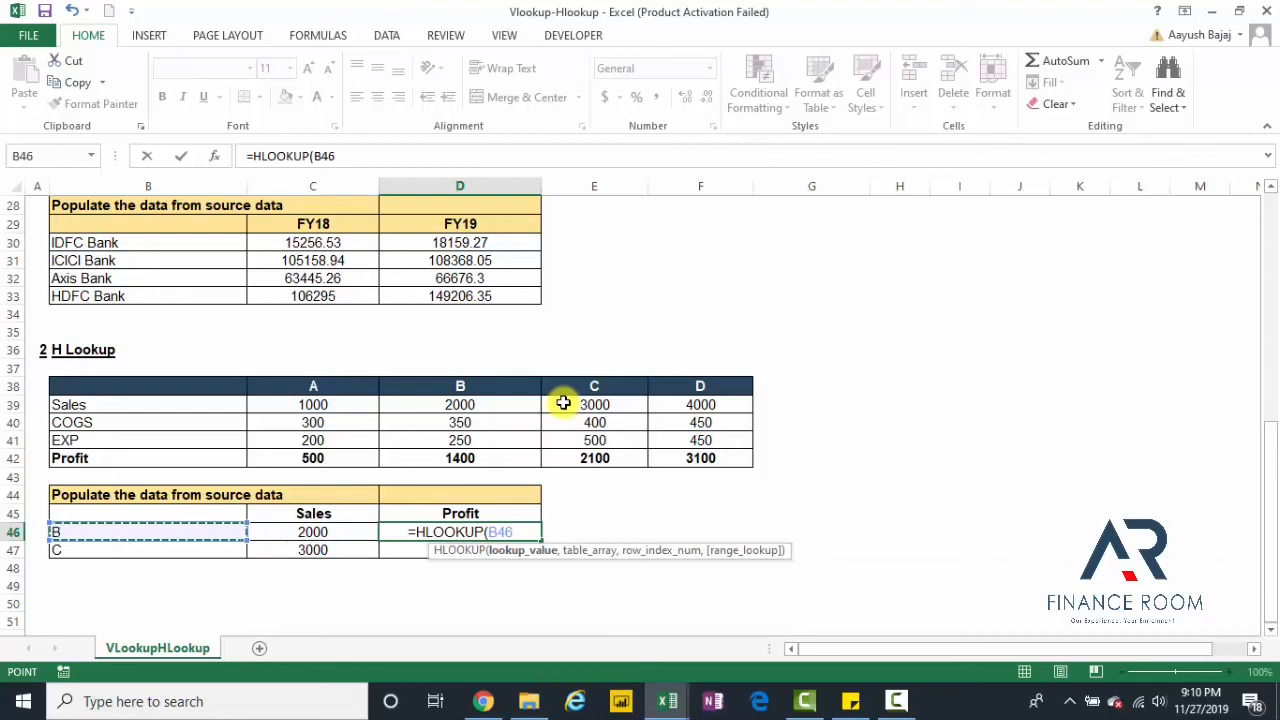
Step: Set the D46 formula's table array to the absolute range $B$38:$F$42
text(,)
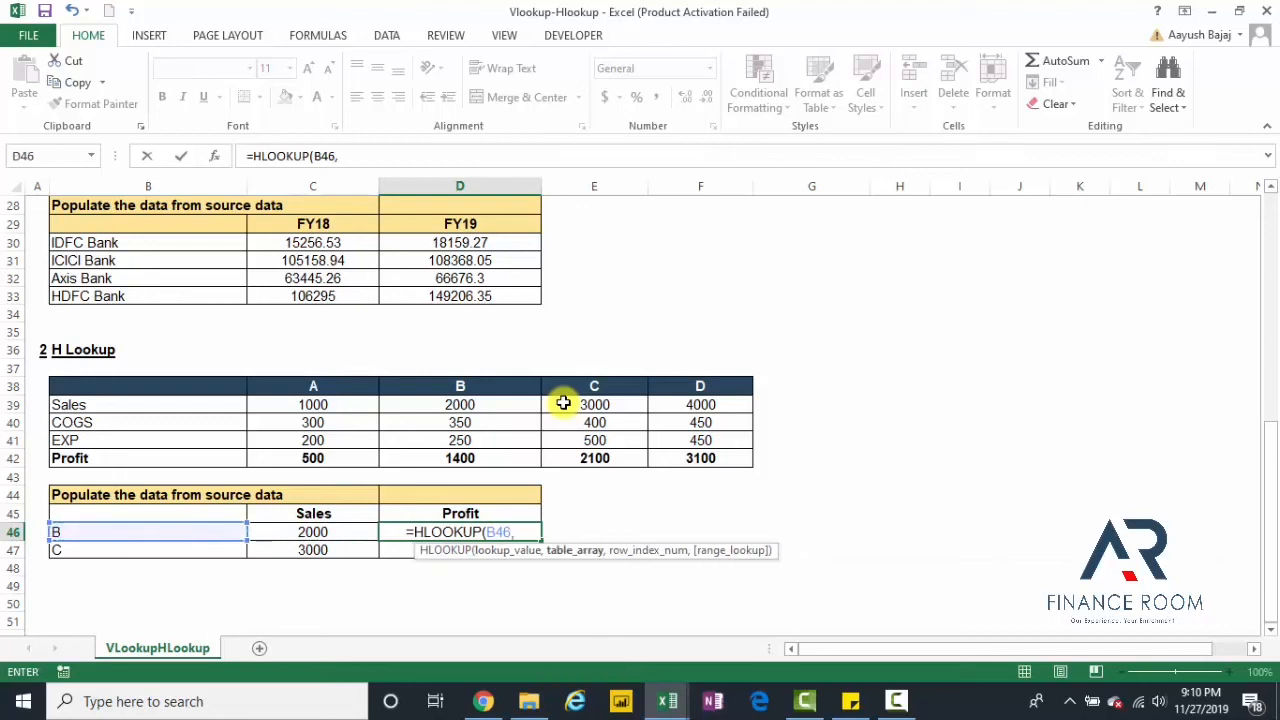
key(Up)
key(Up)
key(Up)
key(Up)
key(Up)
key(Up)
key(Up)
key(Up)
key(Left)
key(Left)
key(shift+Right)
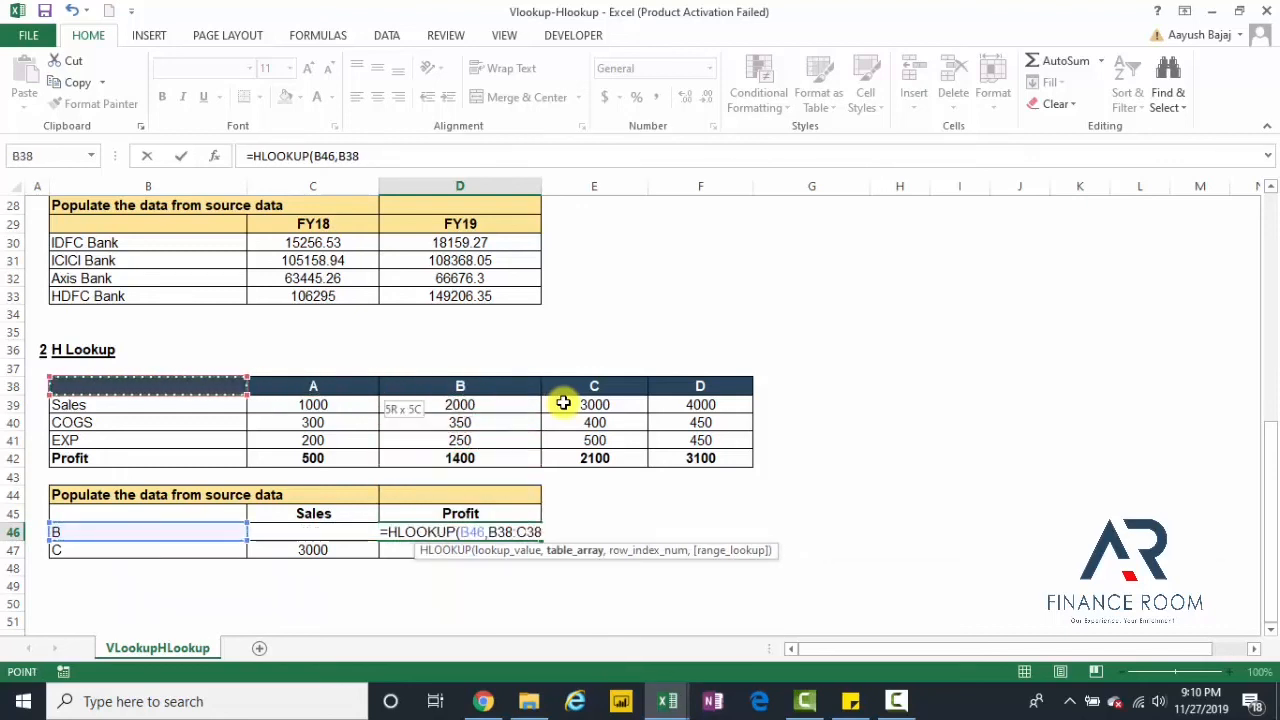
key(shift+Right)
key(shift+Right)
key(shift+Right)
key(shift+Down)
key(shift+Down)
key(shift+Down)
key(shift+Down)
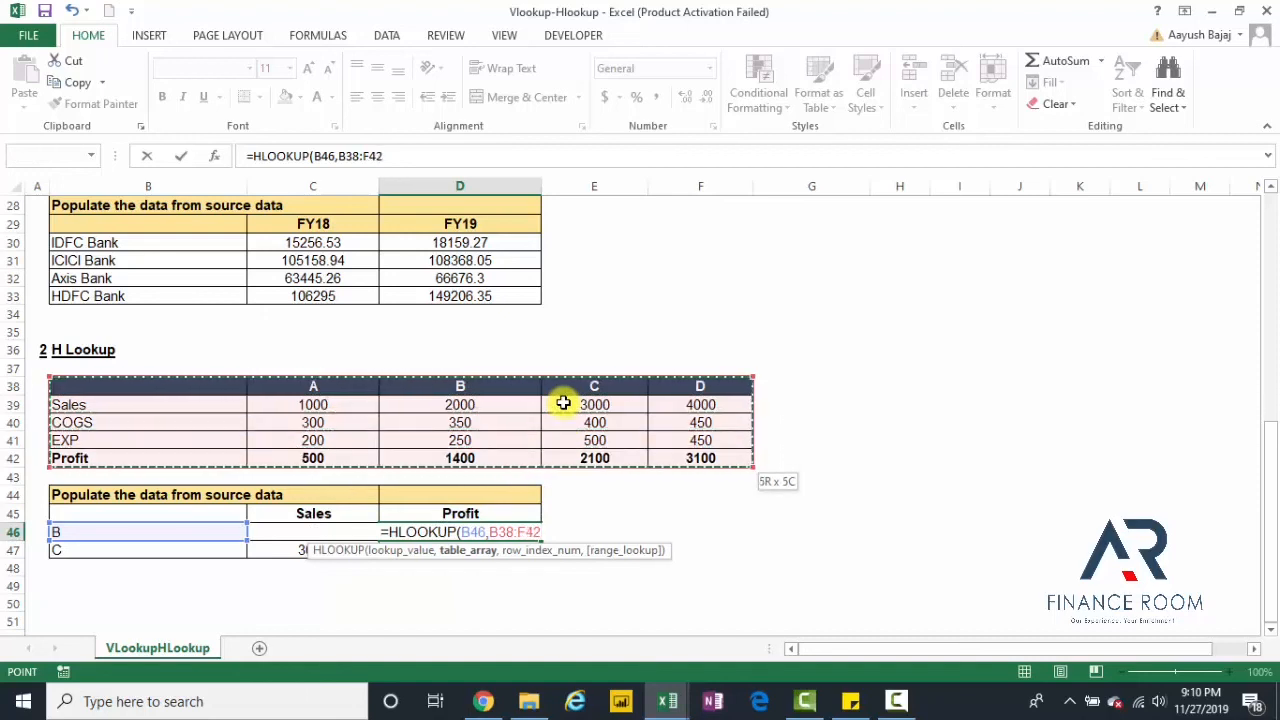
key(F4)
Step: Complete the D46 HLOOKUP formula with row index 5 and range lookup 0 for an exact match
text(,)
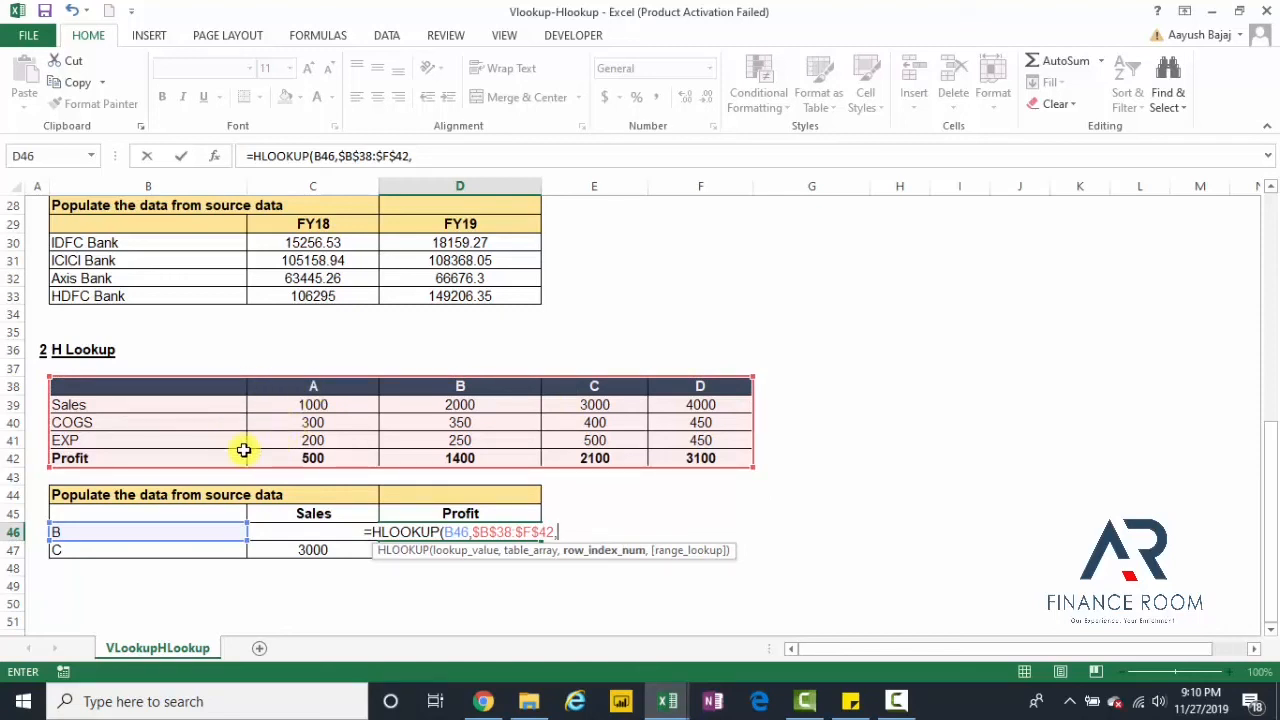
text(5)
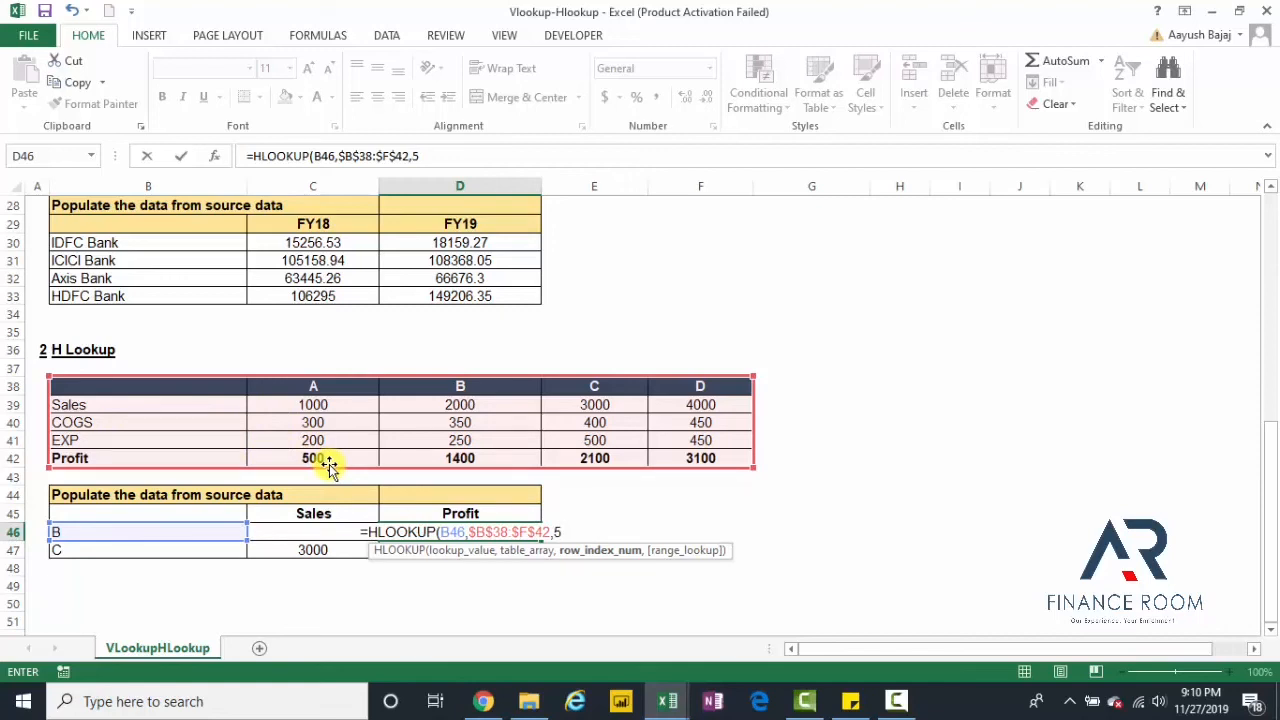
text(,)
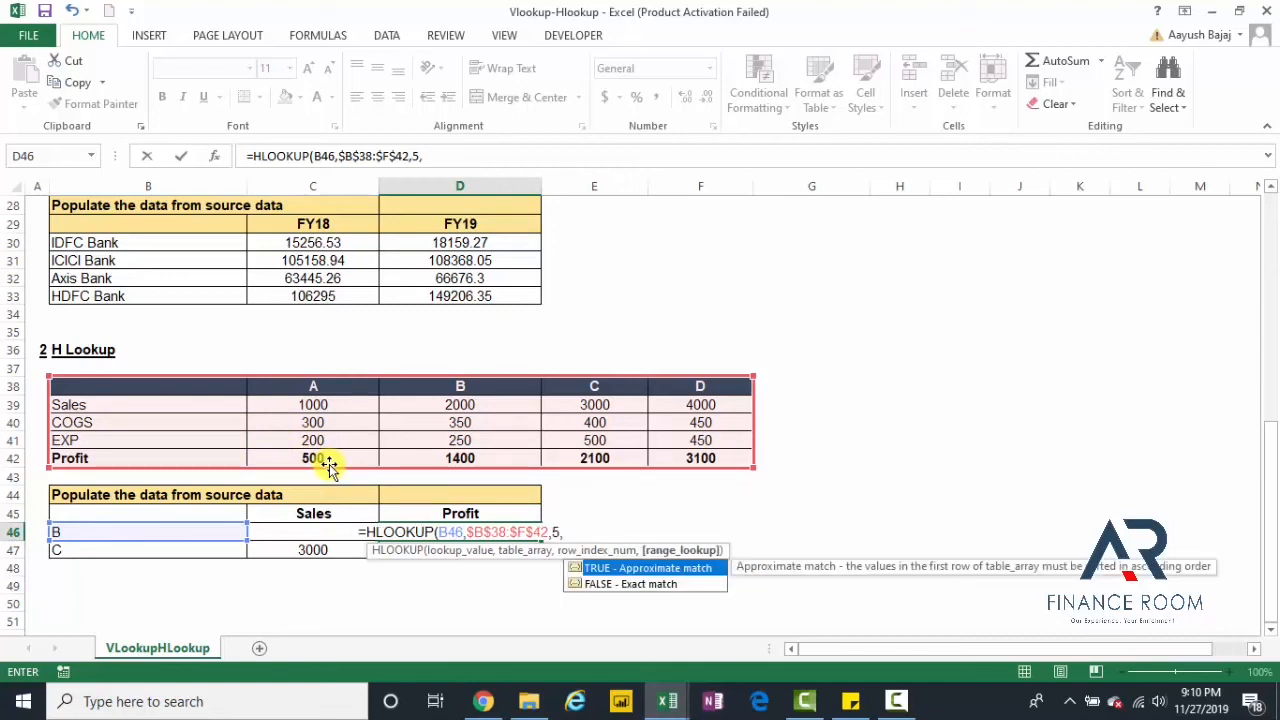
text(0))
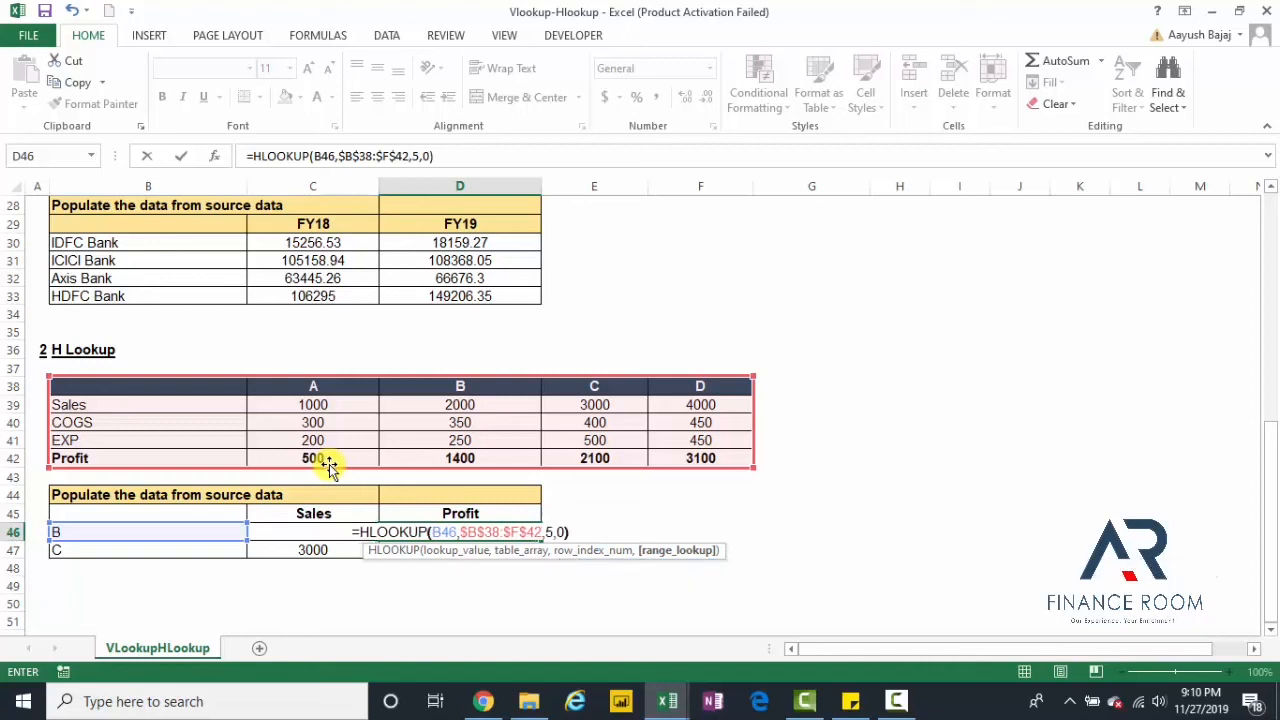
key(ctrl+Return)
Step: Copy the Profit HLOOKUP formula from D46 down to D47
key(shift+Down)
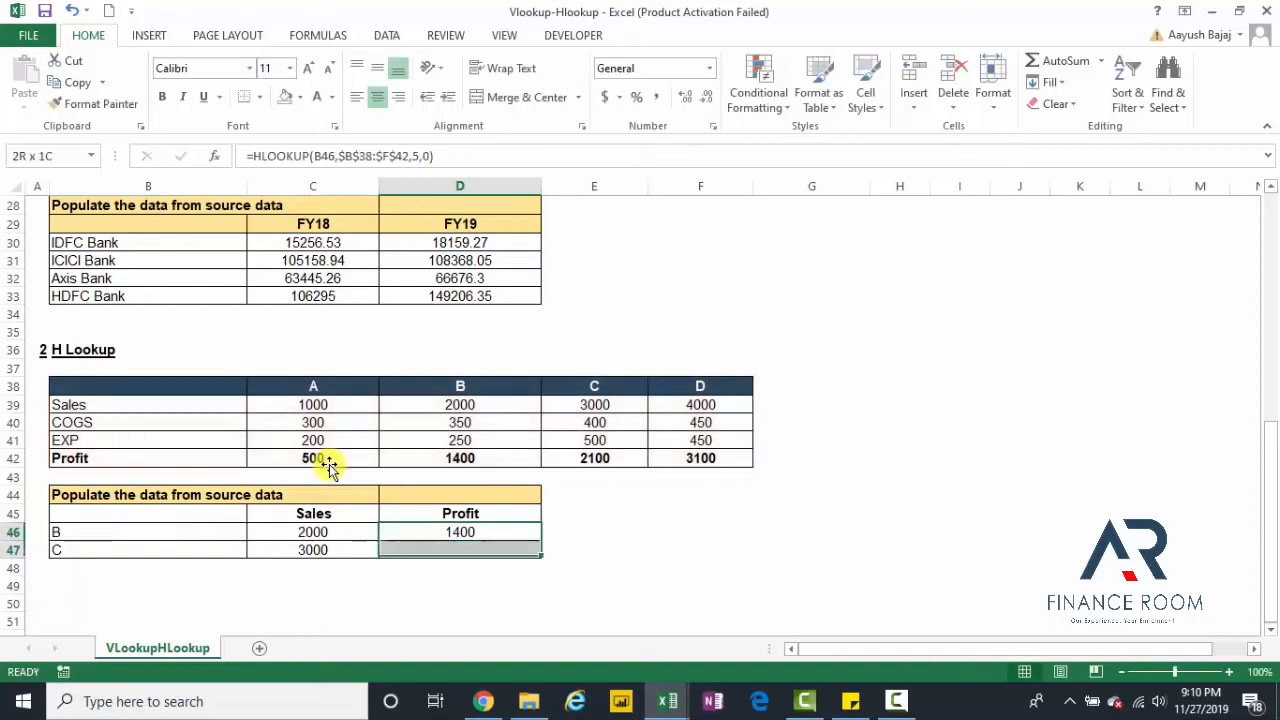
key(ctrl+d)
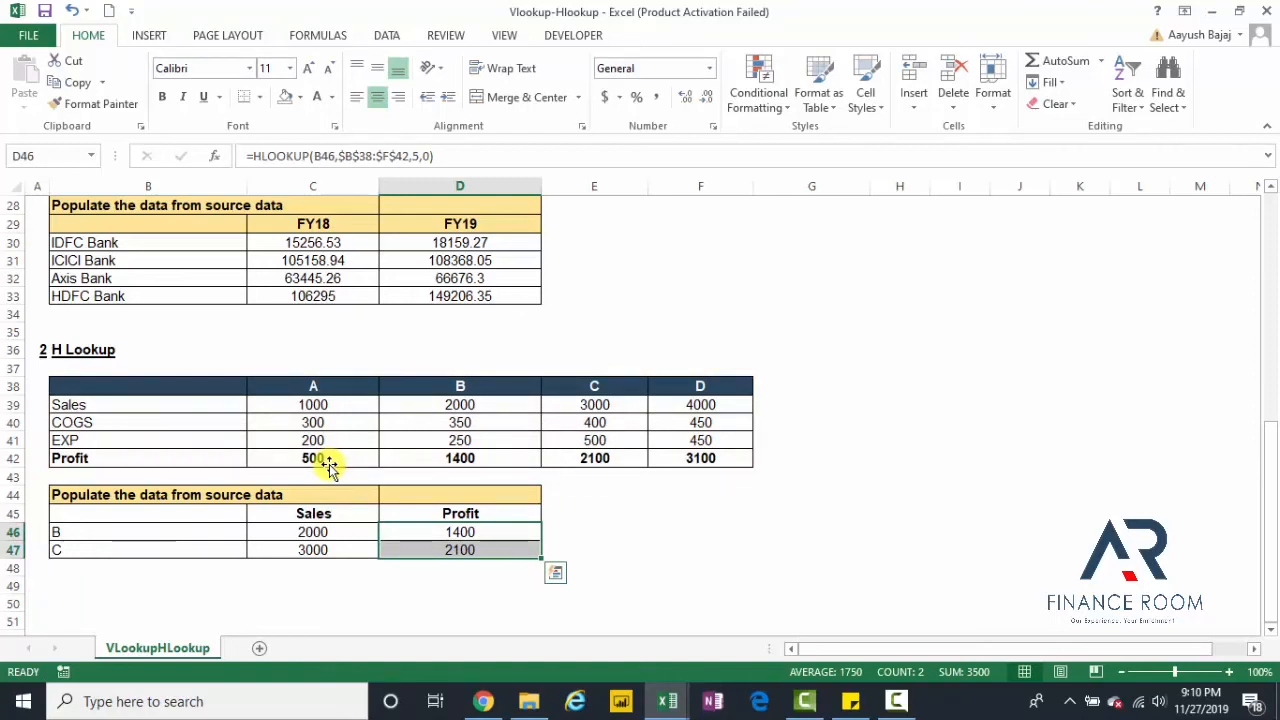
Step: Look back over the worksheet from the H Lookup tables to the completed V Lookup section
key(ctrl+Up)
key(ctrl+Up)
key(ctrl+Up)
key(ctrl+Up)
key(ctrl+Up)
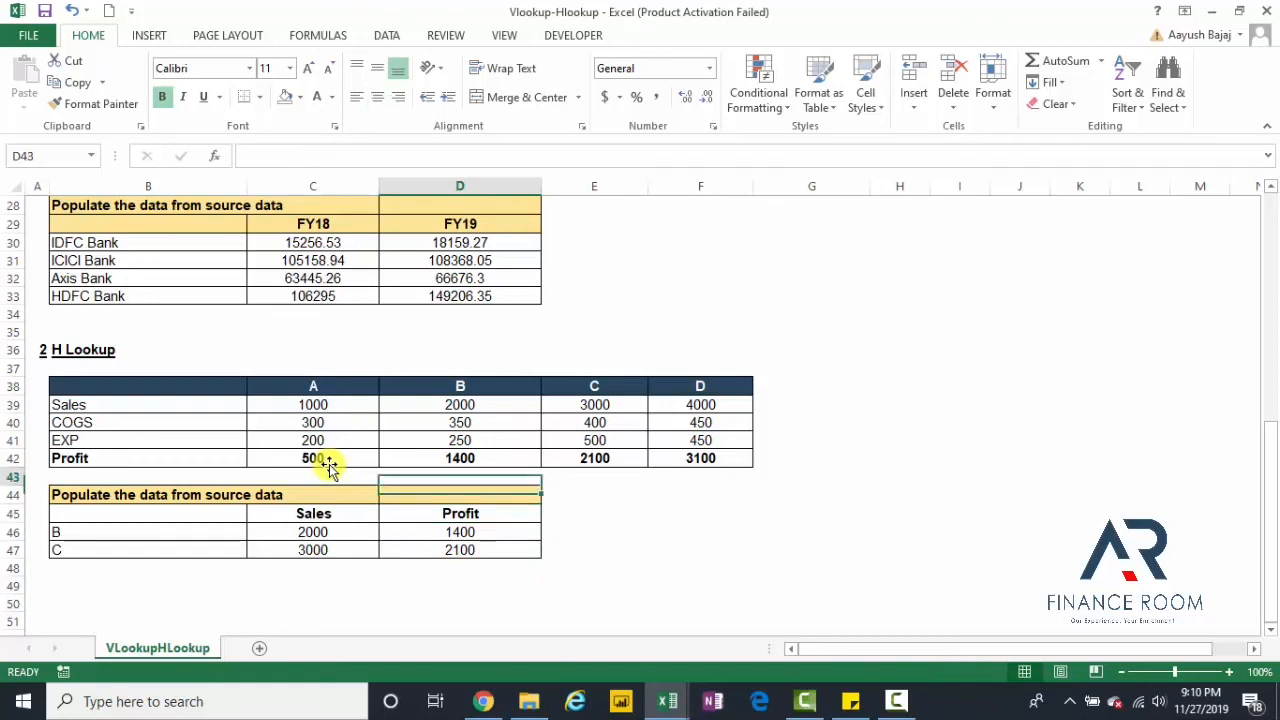
key(Up)
key(Up)
key(Up)
key(Down)
key(Down)
key(Down)
key(Down)
key(Down)
key(Down)
key(Down)
key(Down)
key(Down)
key(Down)
key(Down)
key(Down)
key(Down)
key(Down)
key(Down)
key(Down)
key(Down)
key(Down)
key(Down)
key(Down)
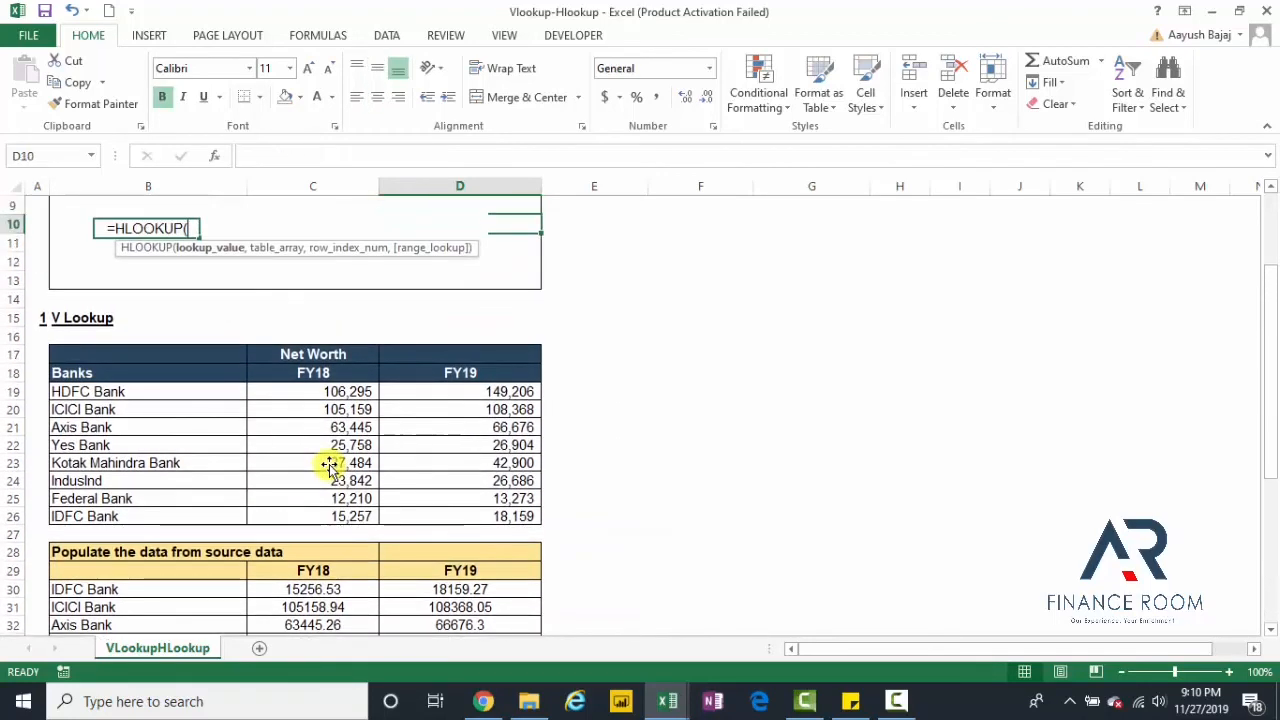
key(Down)
key(Down)
key(Down)
key(Up)
key(Up)
key(Up)
key(Up)
key(Up)
key(Up)
key(Up)
key(Up)
key(Up)
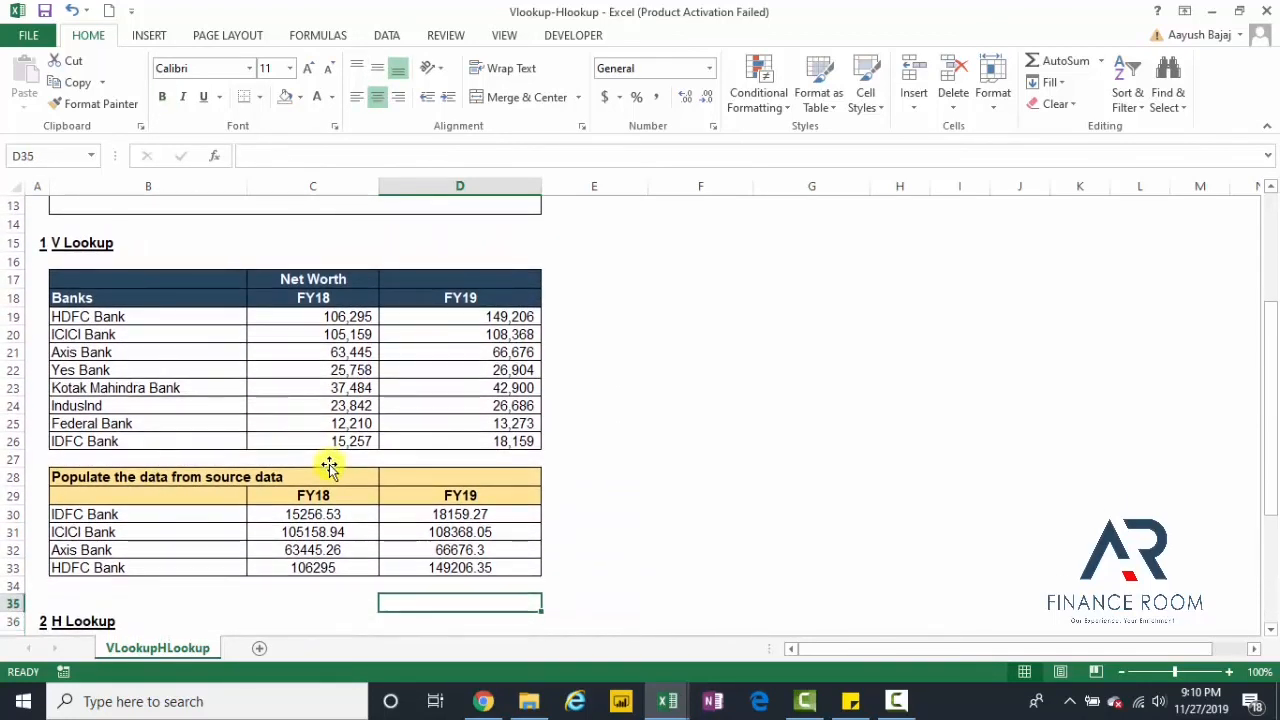
key(Right)
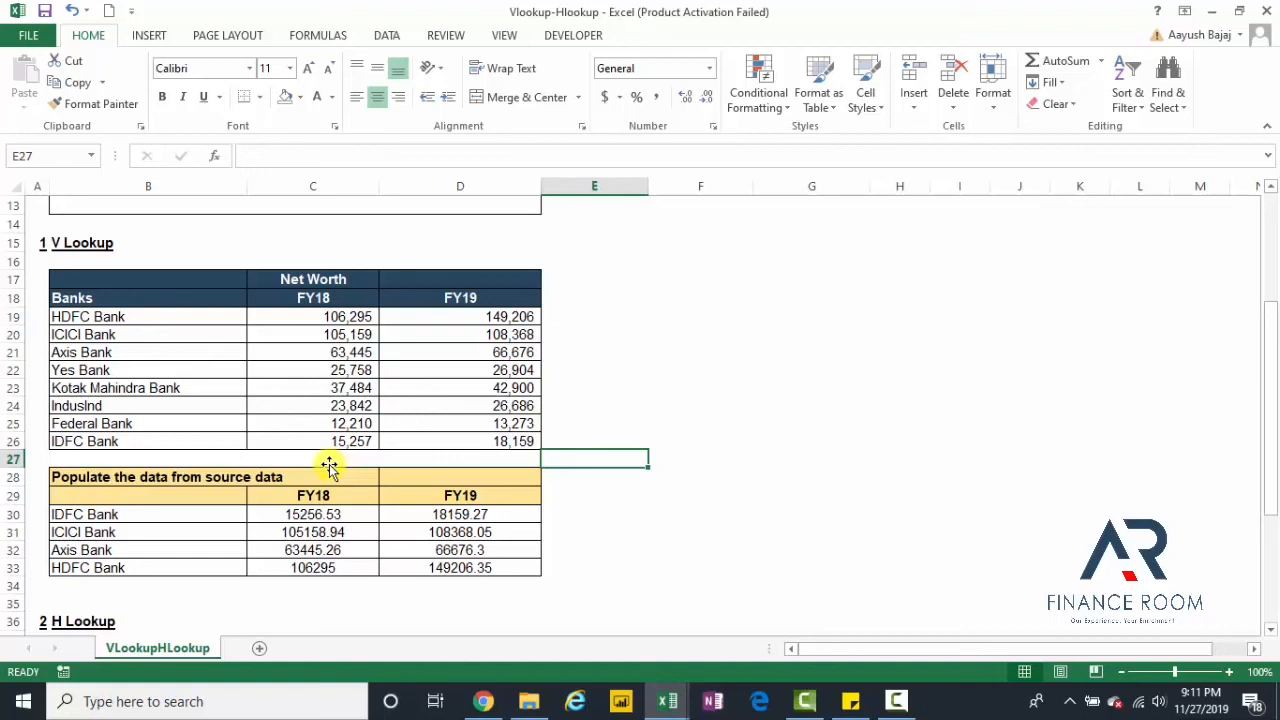
Step: Examine the VLOOKUP formula in IDFC Bank's FY19 cell D30, including its column index argument
key(Left)
key(Left)
key(Down)
key(Down)
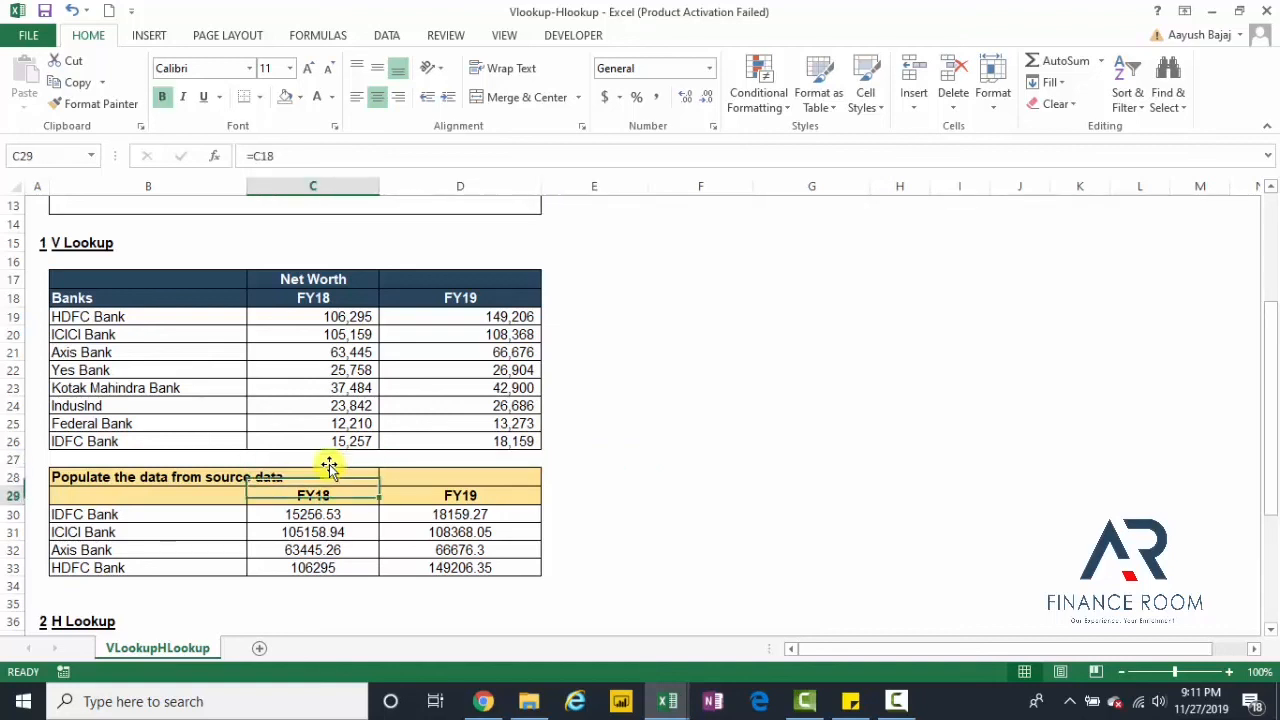
key(Down)
key(F2)
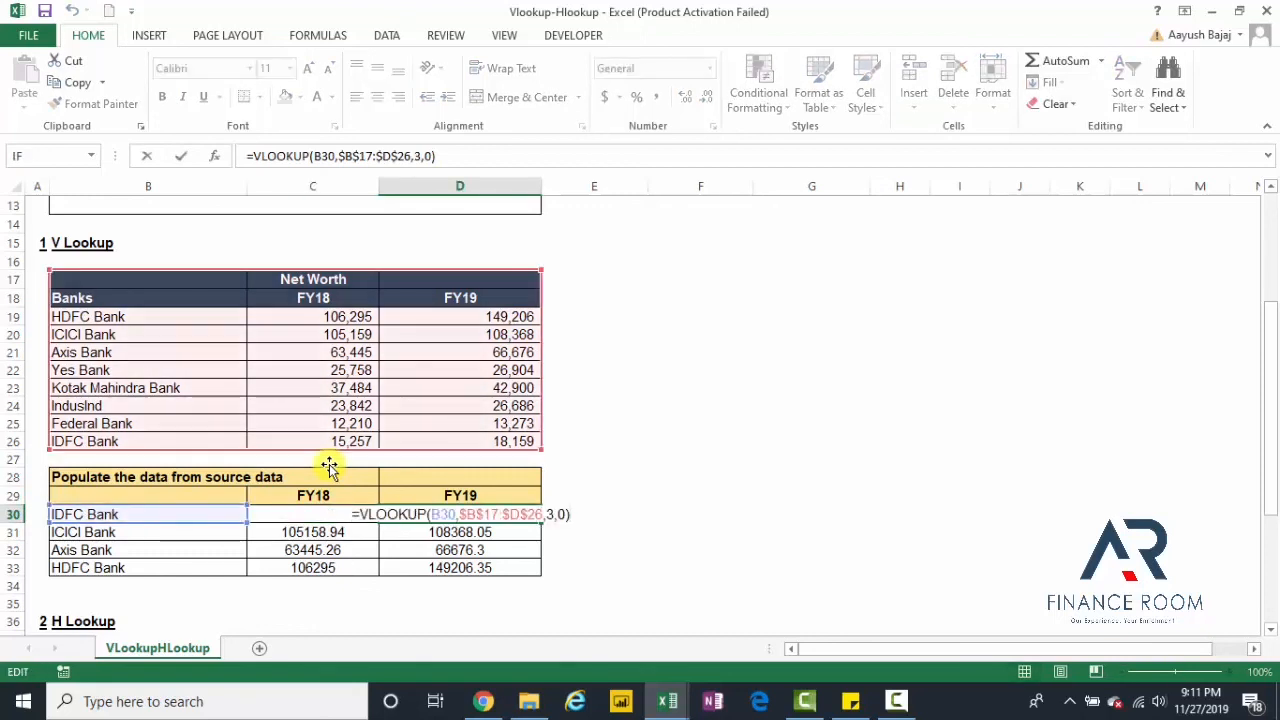
key(ctrl+Return)
Step: Try to fill the whole range C30:D33 with the FY18 VLOOKUP formula copied from C30
key(Left)
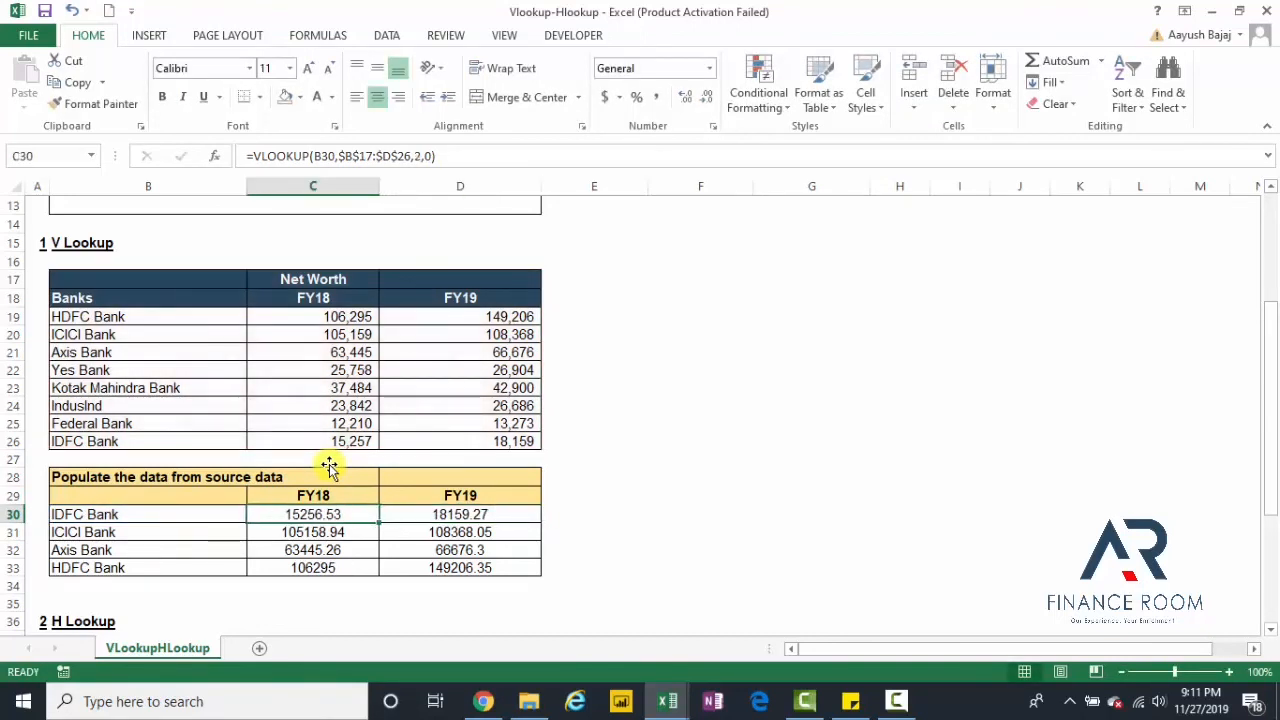
key(ctrl+c)
key(shift+Right)
key(shift+Down)
key(shift+Down)
key(shift+Down)
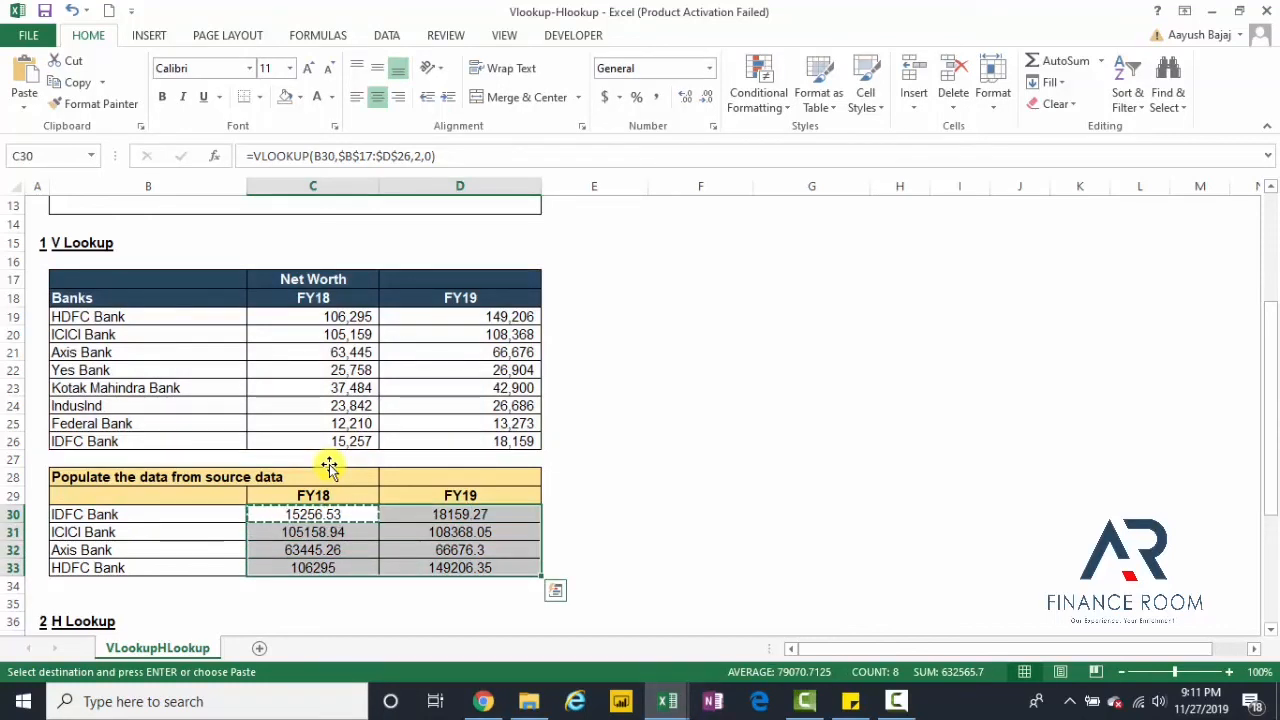
key(Return)
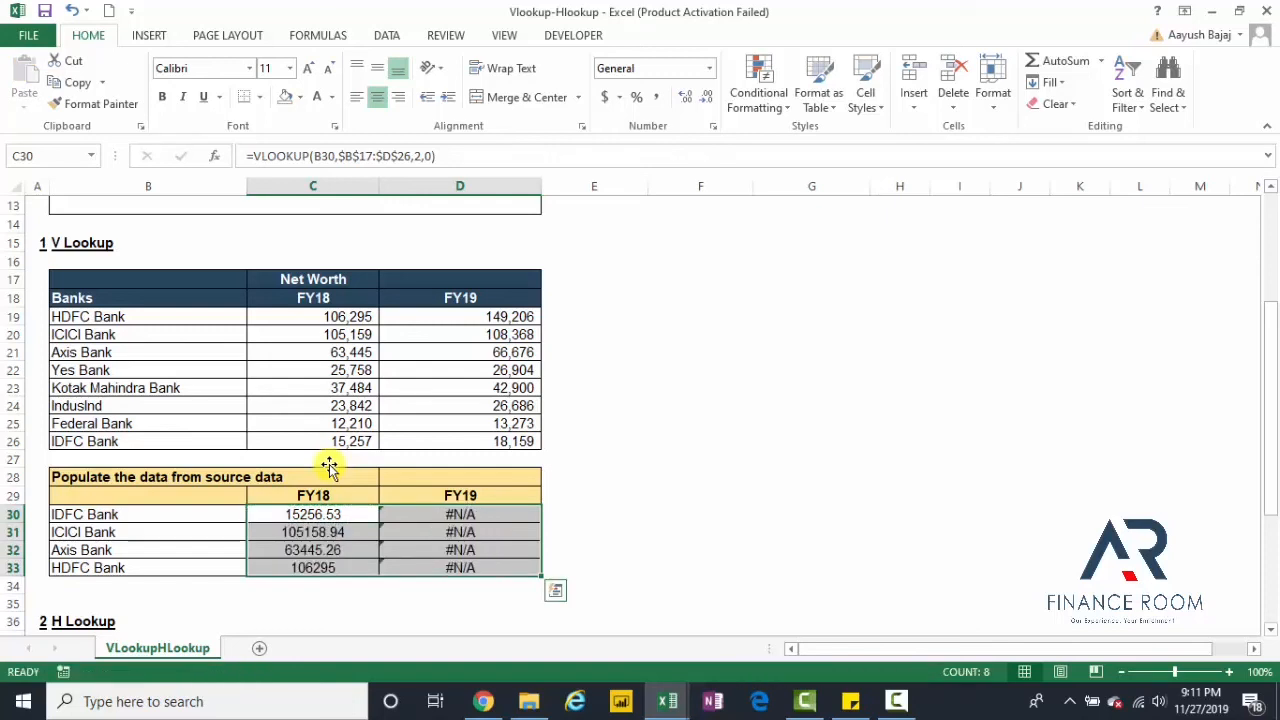
Step: Compare the lookup value references in the VLOOKUP formulas of C30 and D30
key(F2)
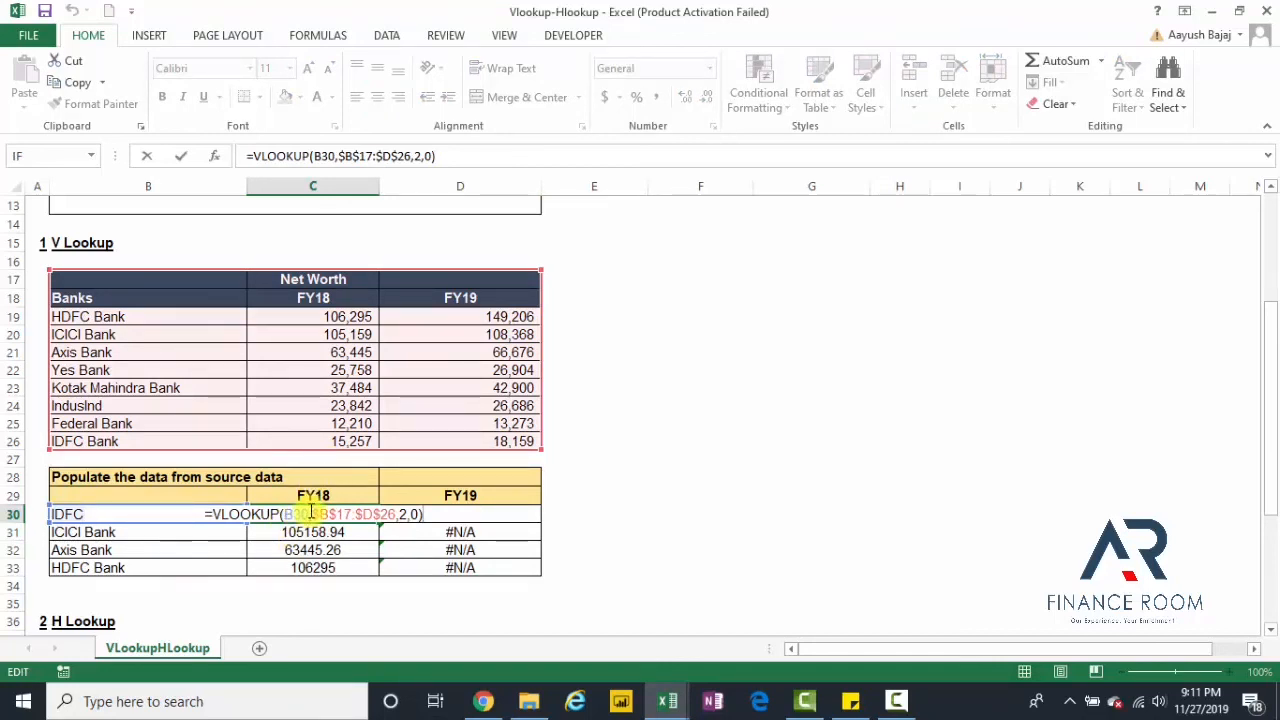
key(Escape)
key(Right)
key(F2)
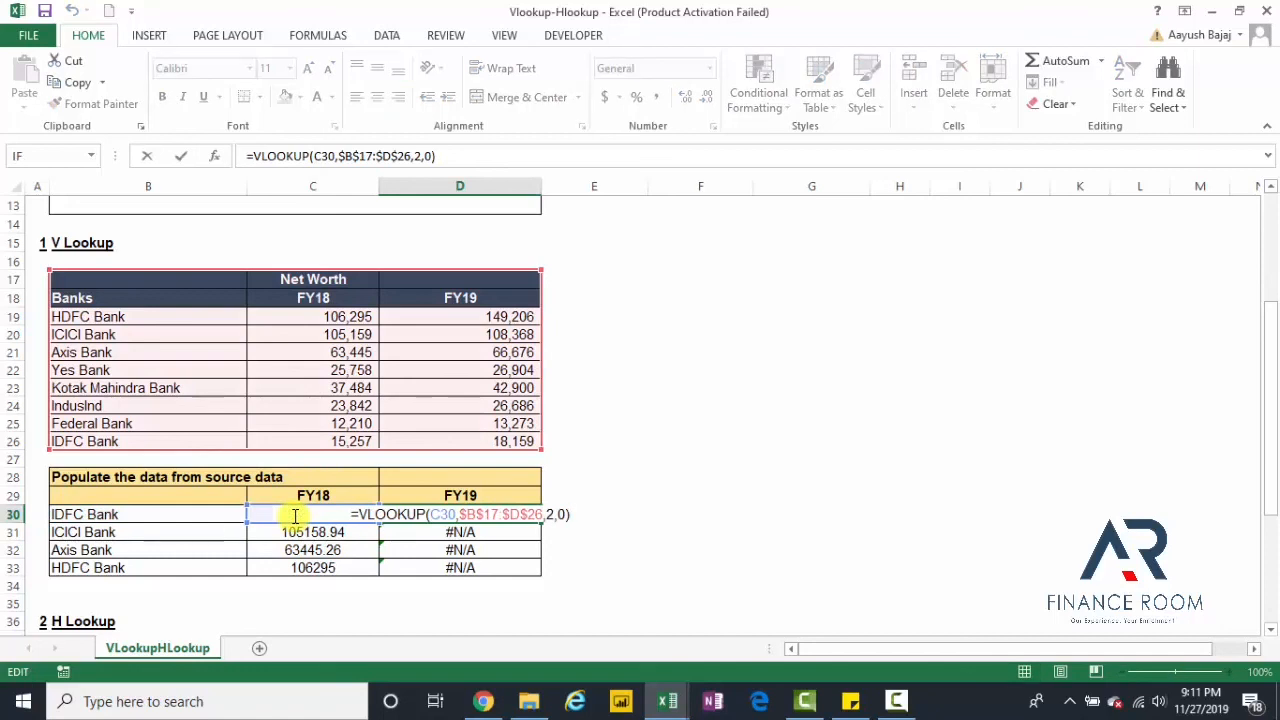
key(Escape)
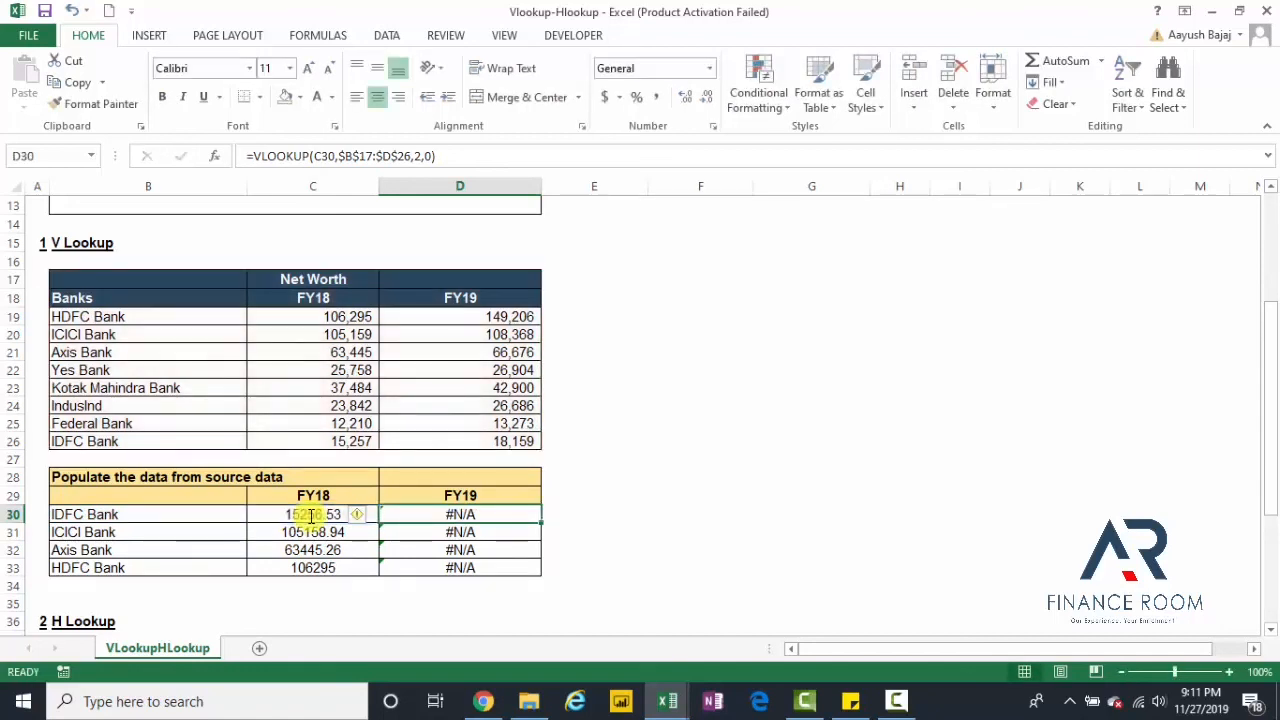
key(F2)
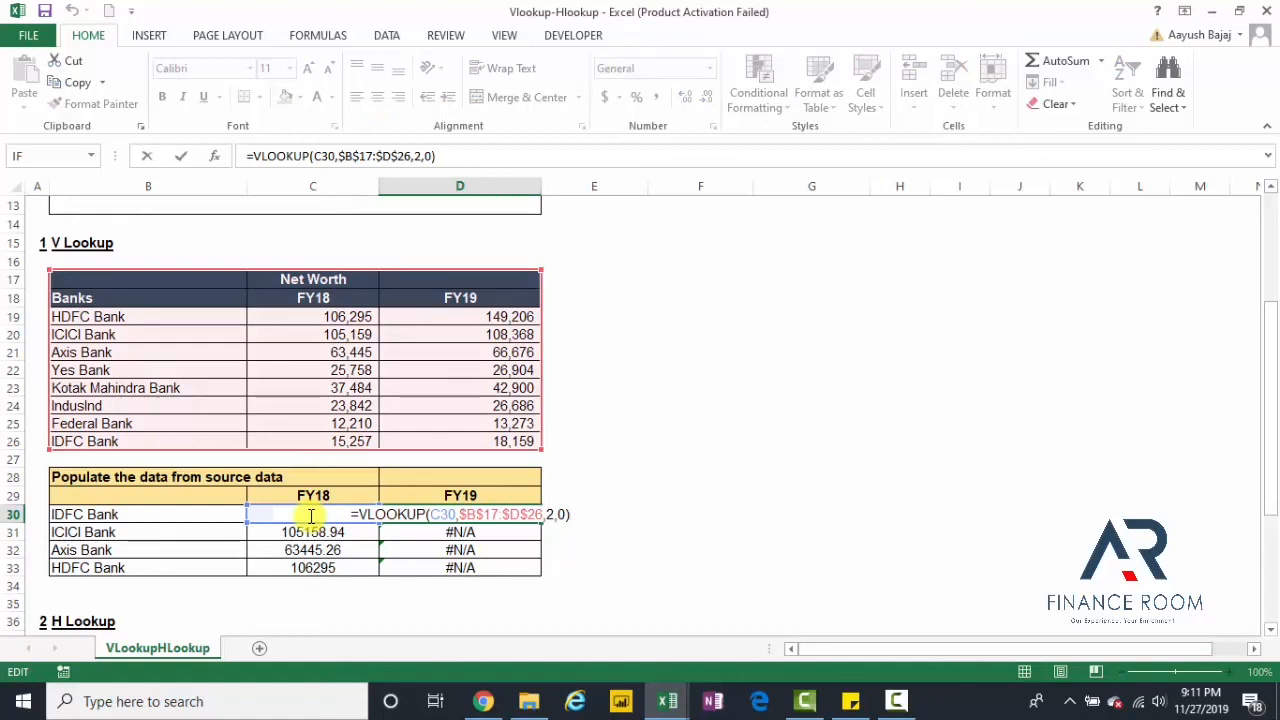
key(Escape)
Step: Compare the column index number arguments in the VLOOKUP formulas of C30 and D30
click(311, 516)
key(F2)
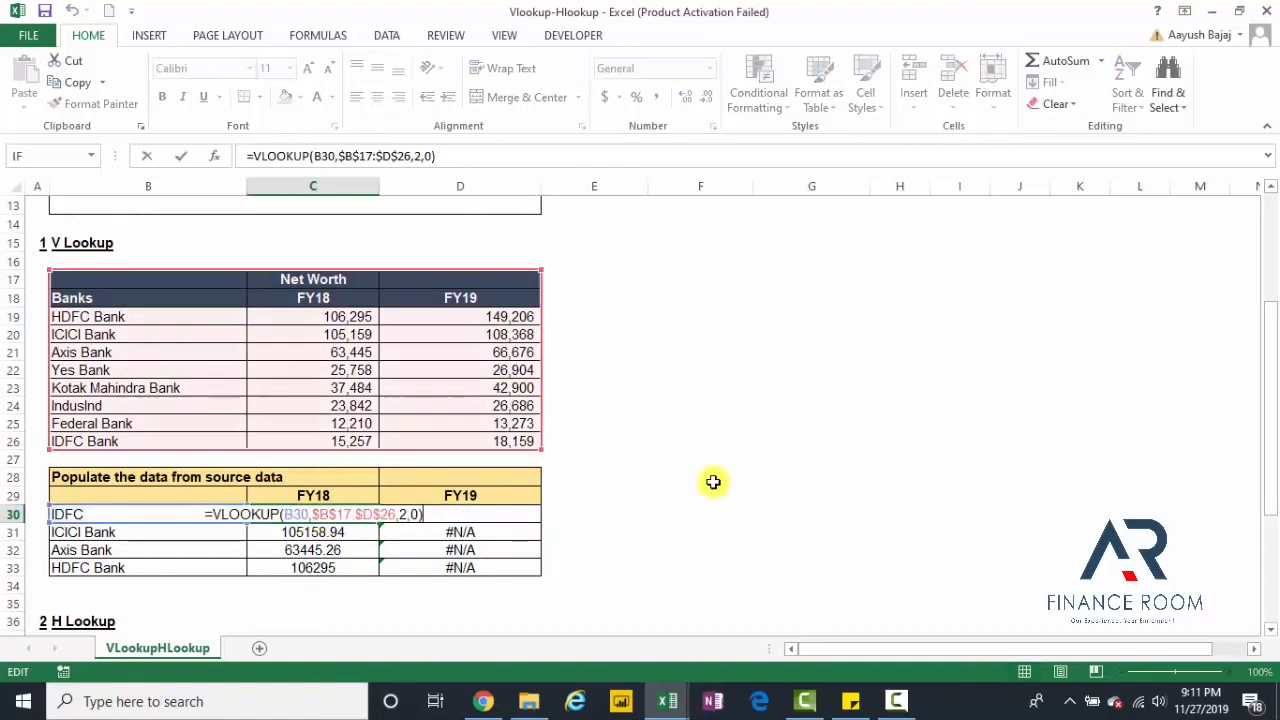
key(Left)
key(Left)
key(Left)
key(Left)
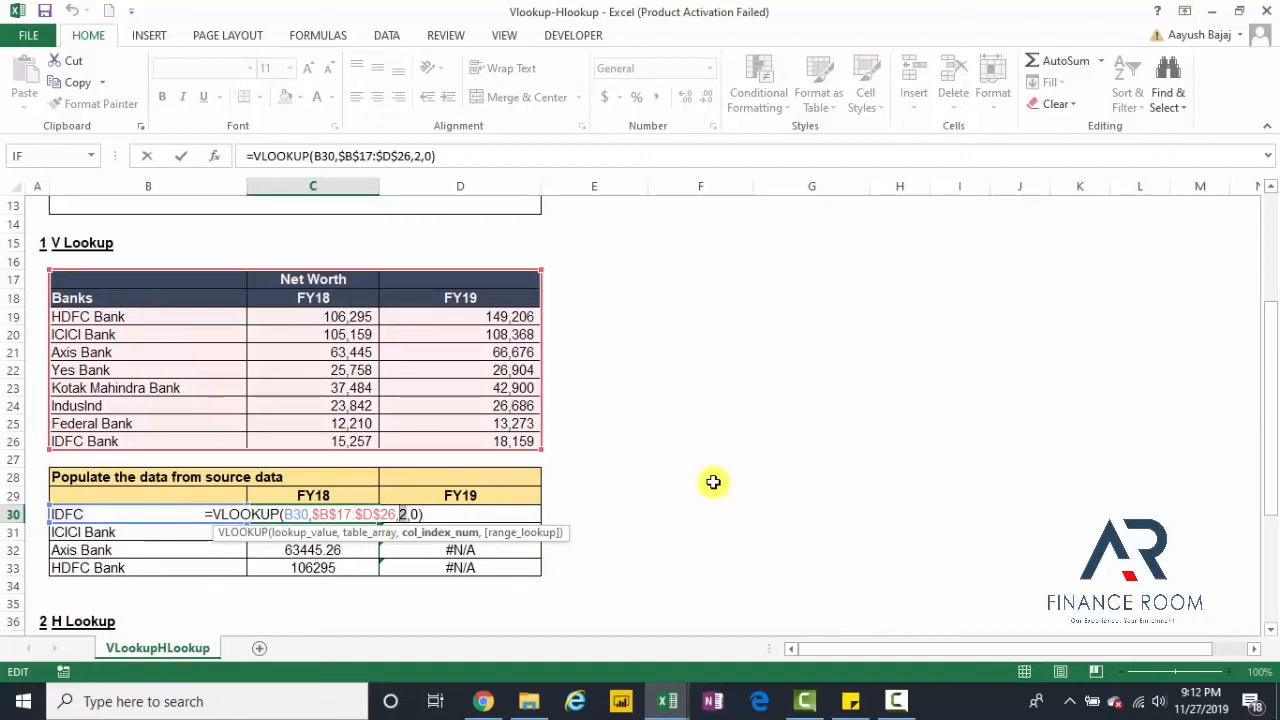
key(Escape)
key(Right)
key(F2)
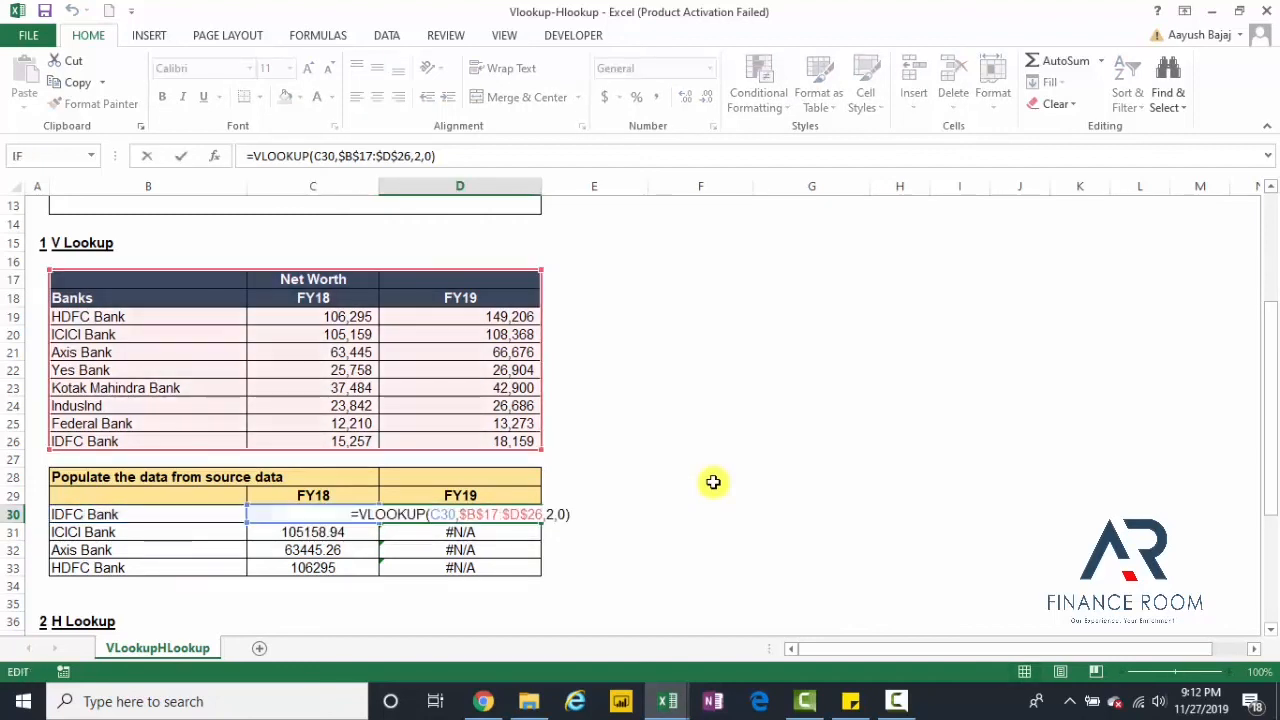
key(Left)
key(Left)
key(Left)
key(shift+Left)
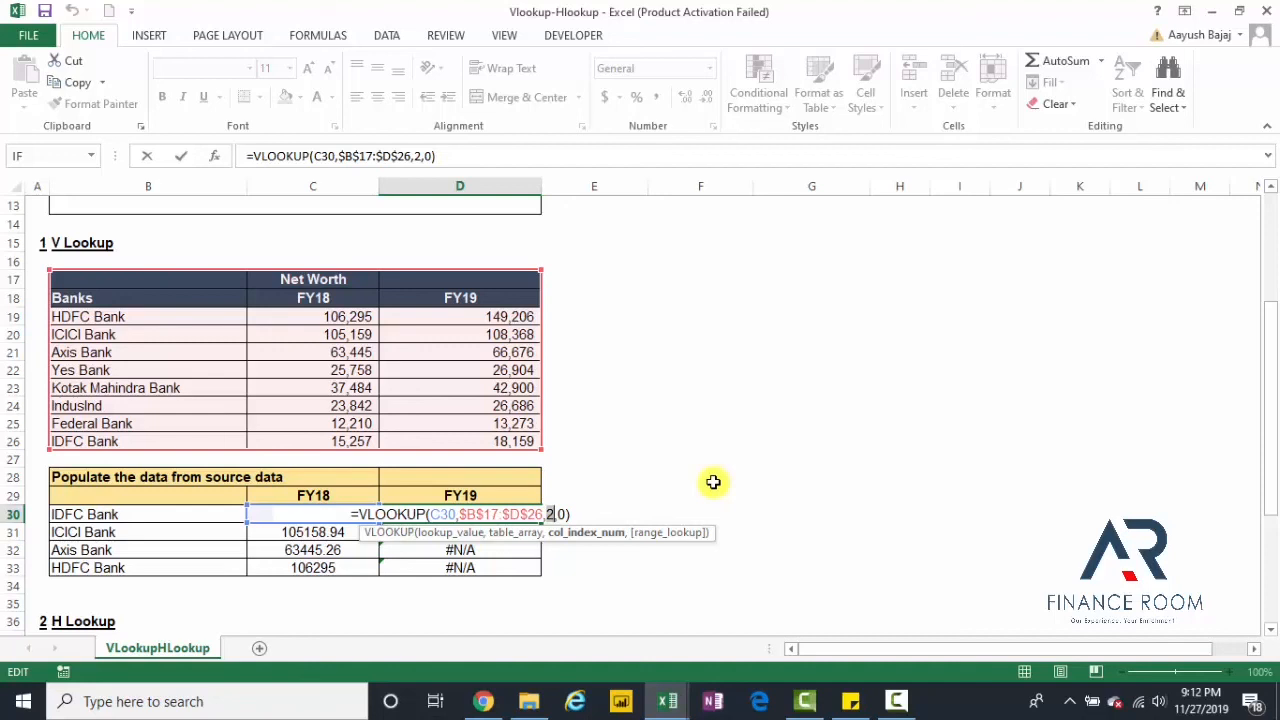
key(ctrl+Return)
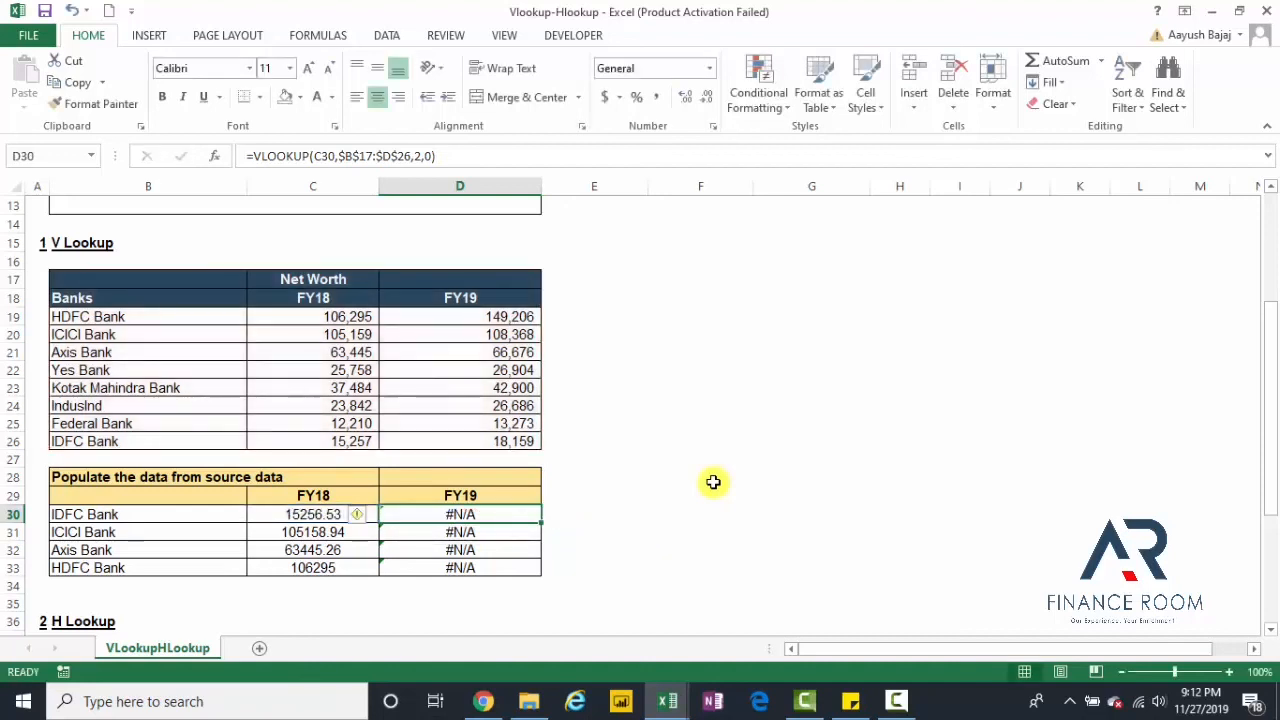
Step: Undo the pasting of the C30 formula across C30:D33 and clear the copy selection
key(ctrl+z)
key(ctrl+z)
key(Escape)
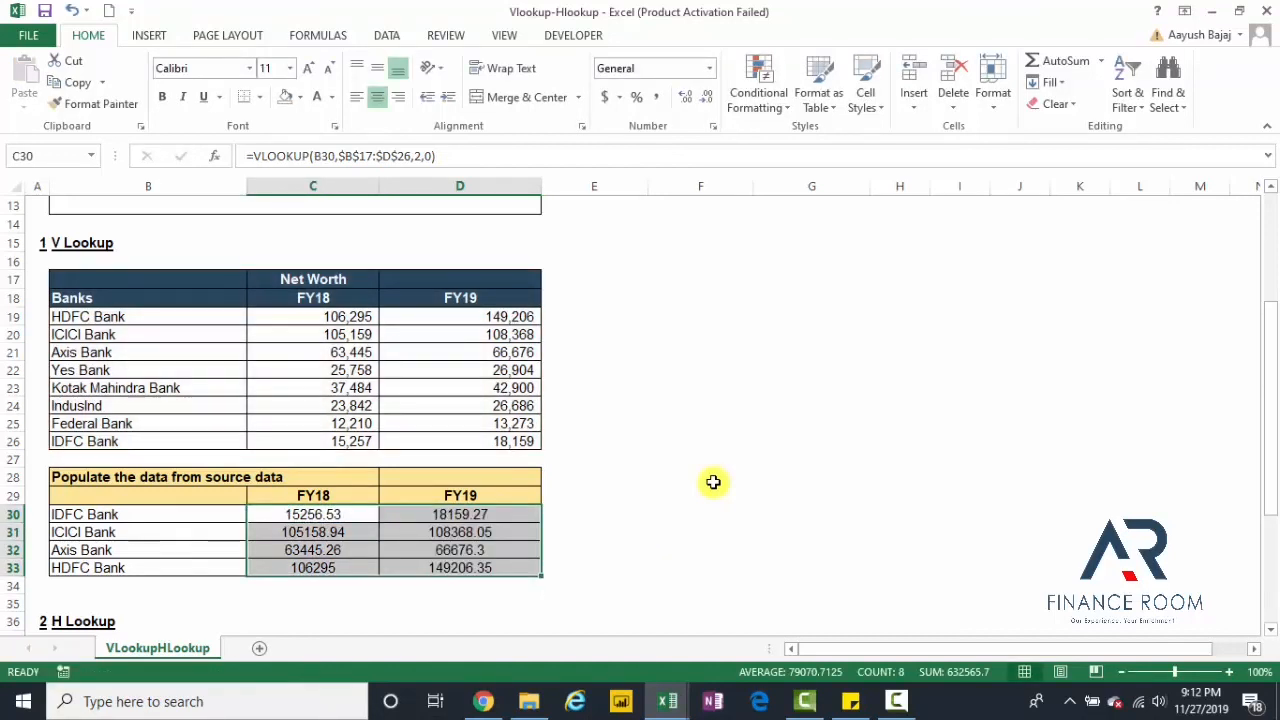
Step: Recheck the FY19 VLOOKUP formula in D30 without editing it
key(Right)
key(F2)
key(Escape)
key(Right)
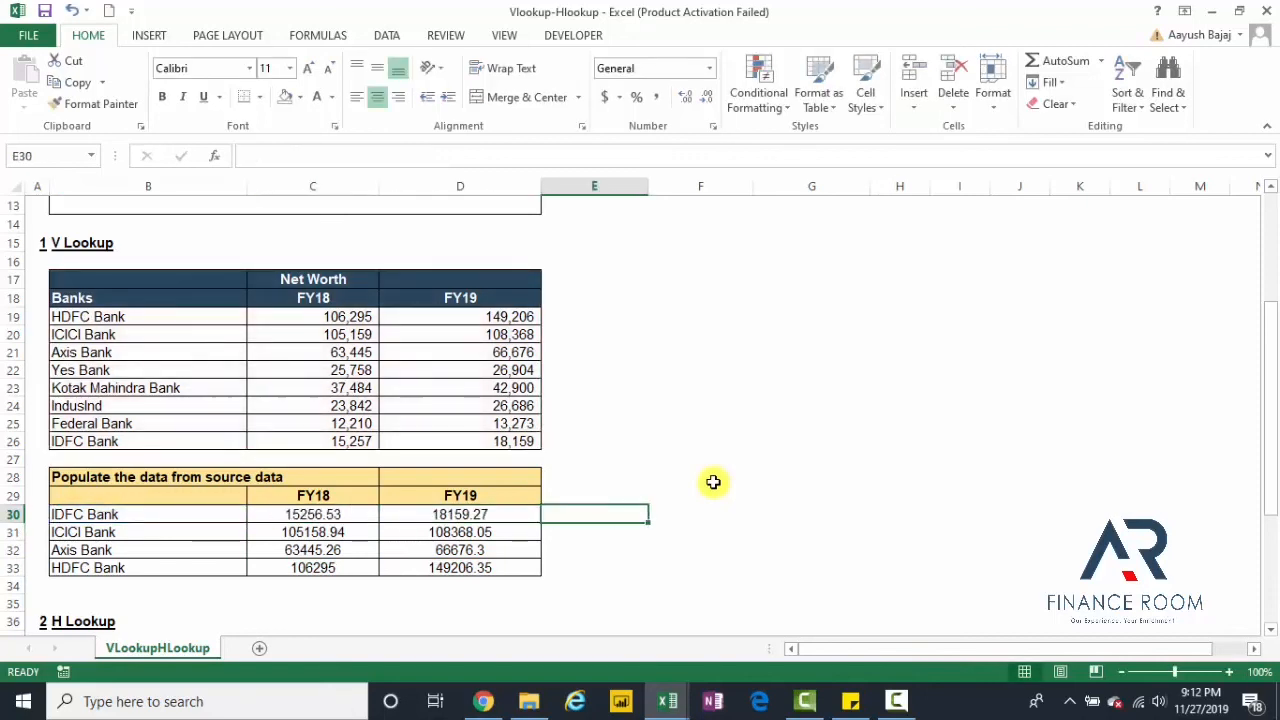